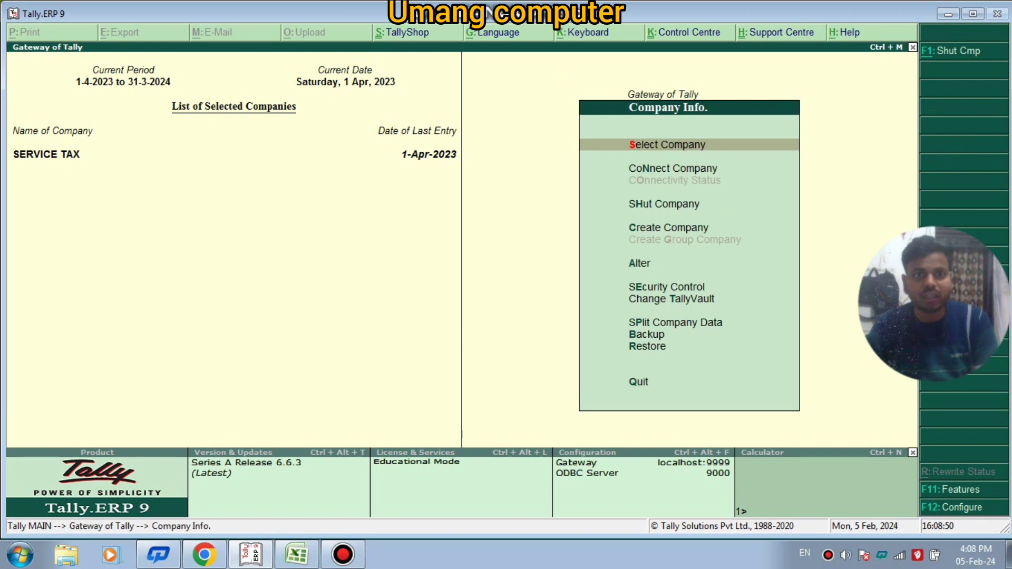
# - Start creating a new company named PURCHASE, keeping the same mailing name and leaving the address blank
pyautogui.press('Down')
pyautogui.press('Down')
pyautogui.press('Down')
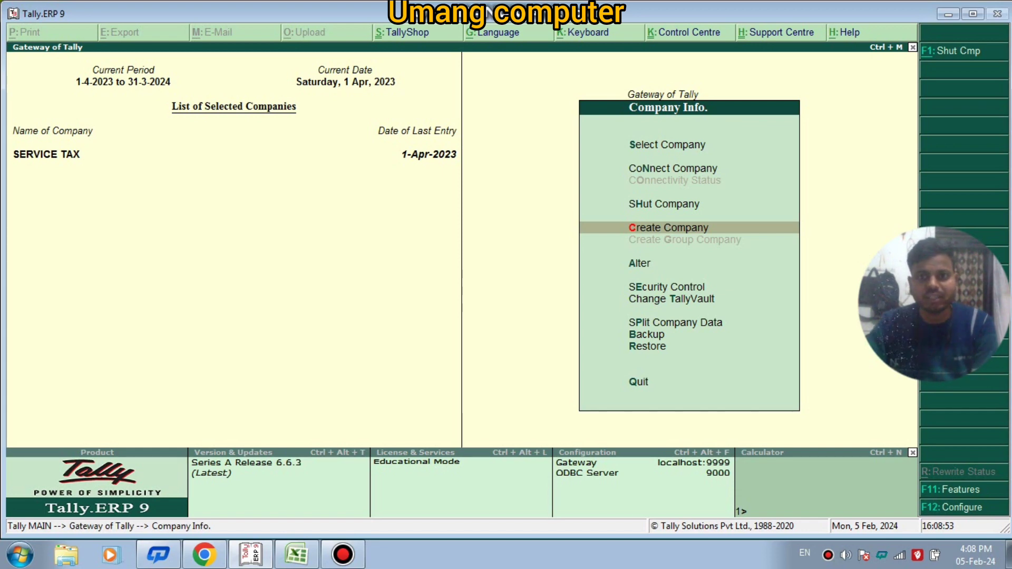
pyautogui.press('Return')
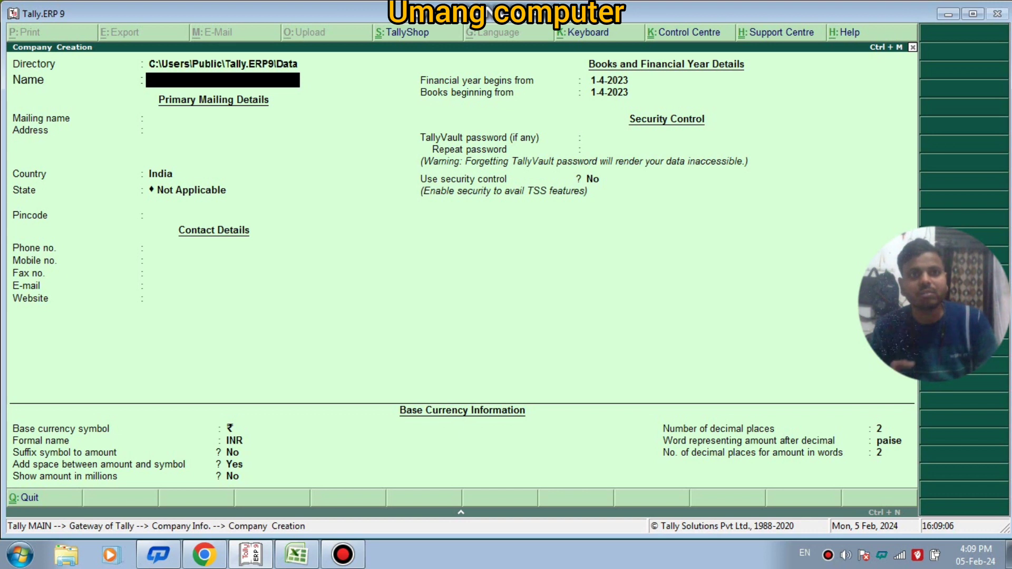
pyautogui.write('PU')
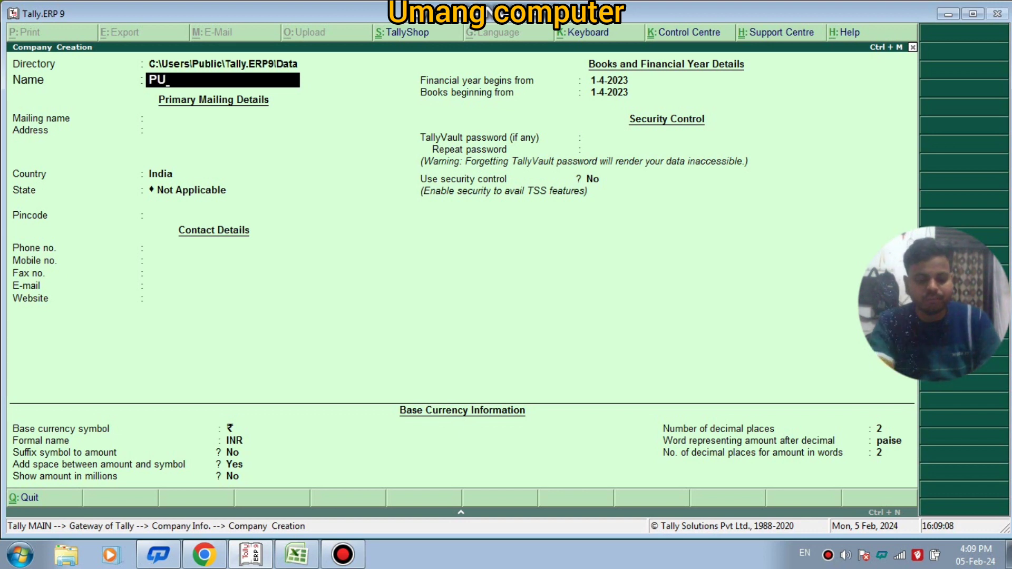
pyautogui.write('RCHASE')
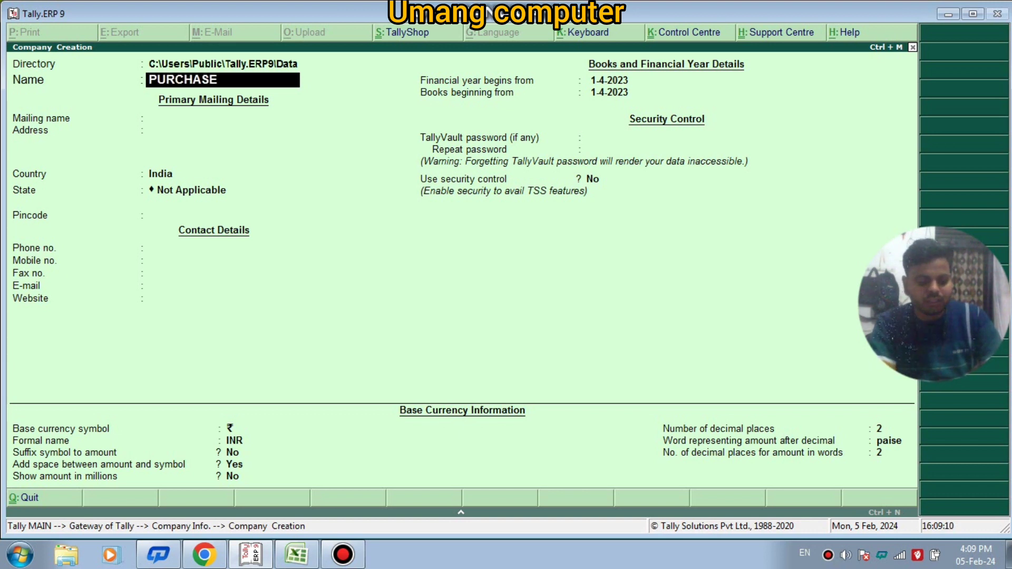
pyautogui.press('Return')
pyautogui.press('Return')
pyautogui.press('Return')
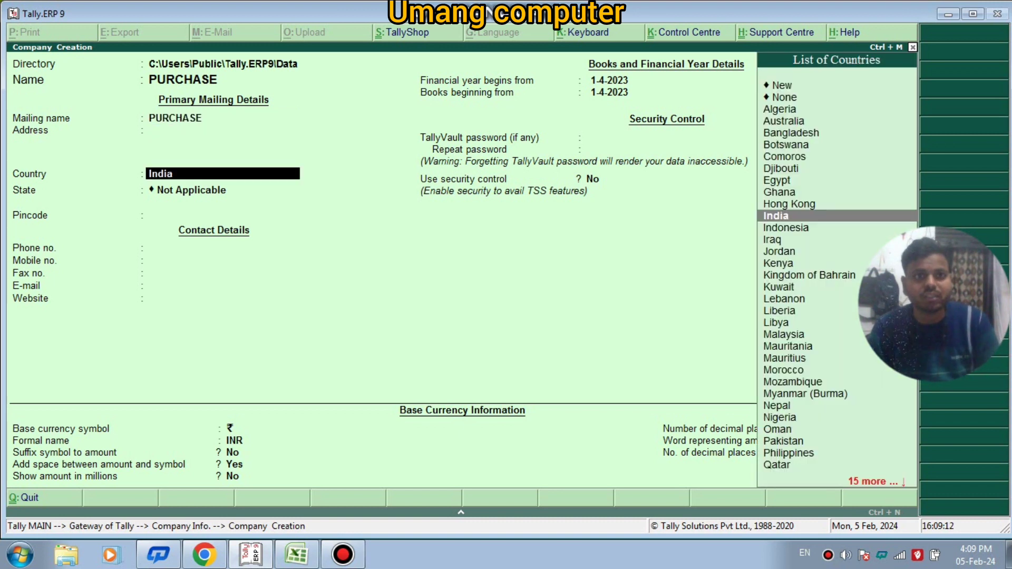
# - Set the new company's country to India and state to Uttar Pradesh, and save the company
pyautogui.press('Return')
pyautogui.write('ut')
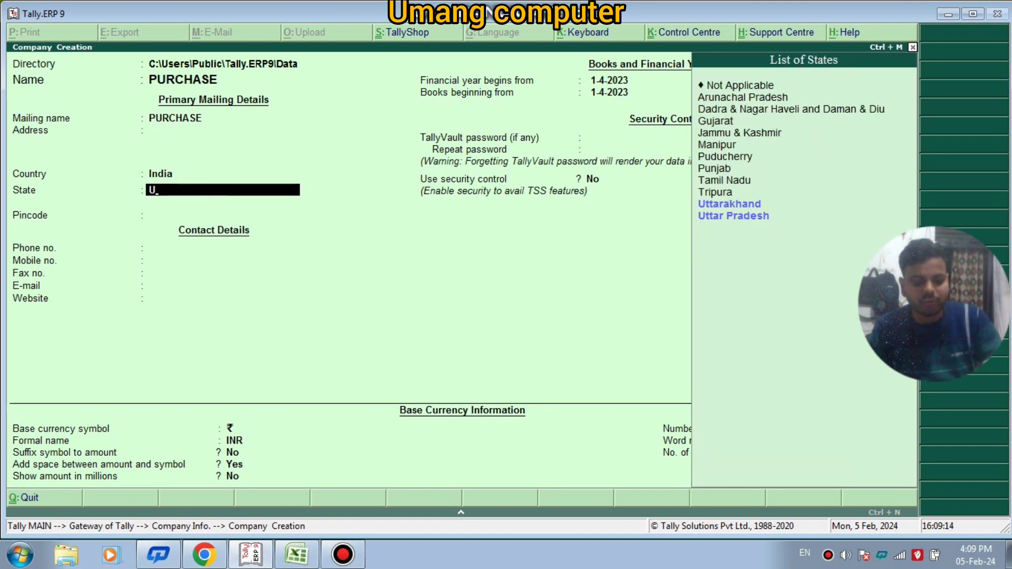
pyautogui.press('Return')
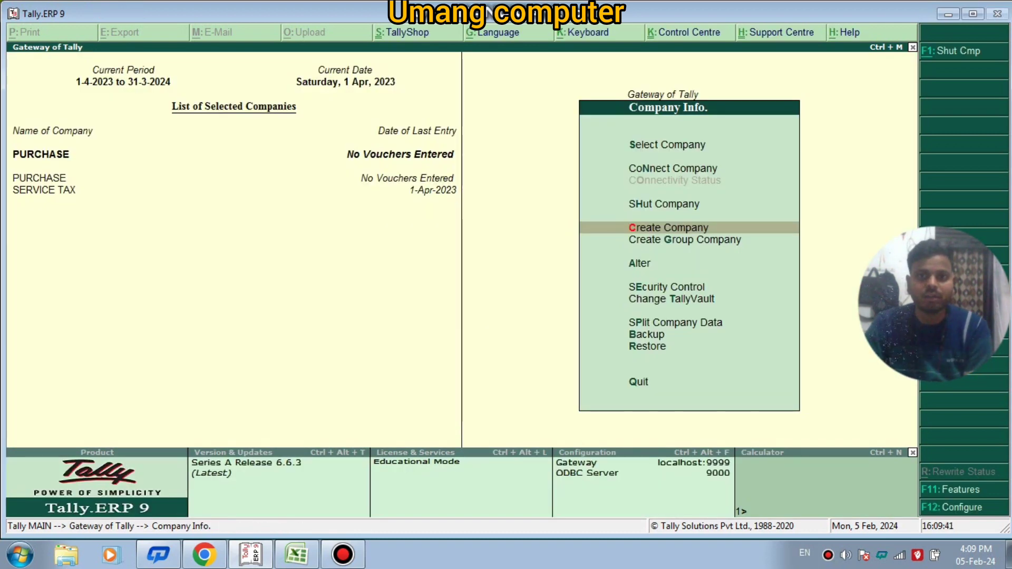
# - Shut the SERVICE TAX company and return to the Gateway of Tally
pyautogui.press('Up')
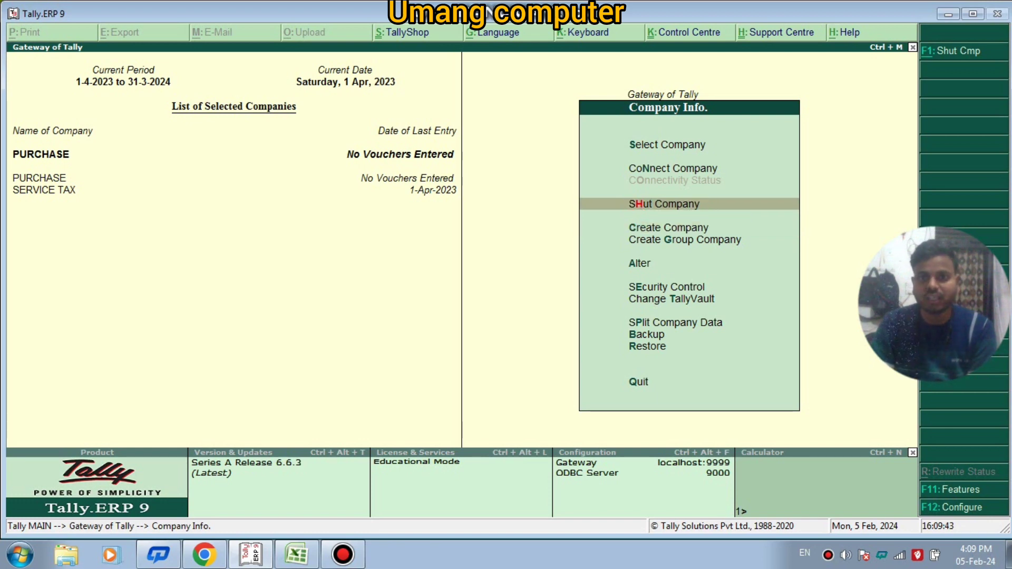
pyautogui.press('Return')
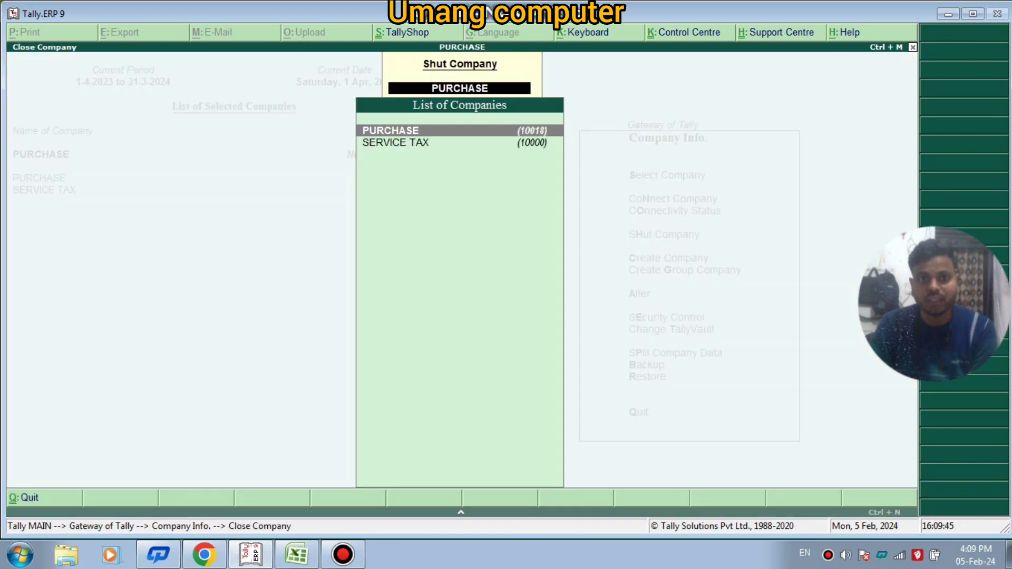
pyautogui.press('Down')
pyautogui.press('Return')
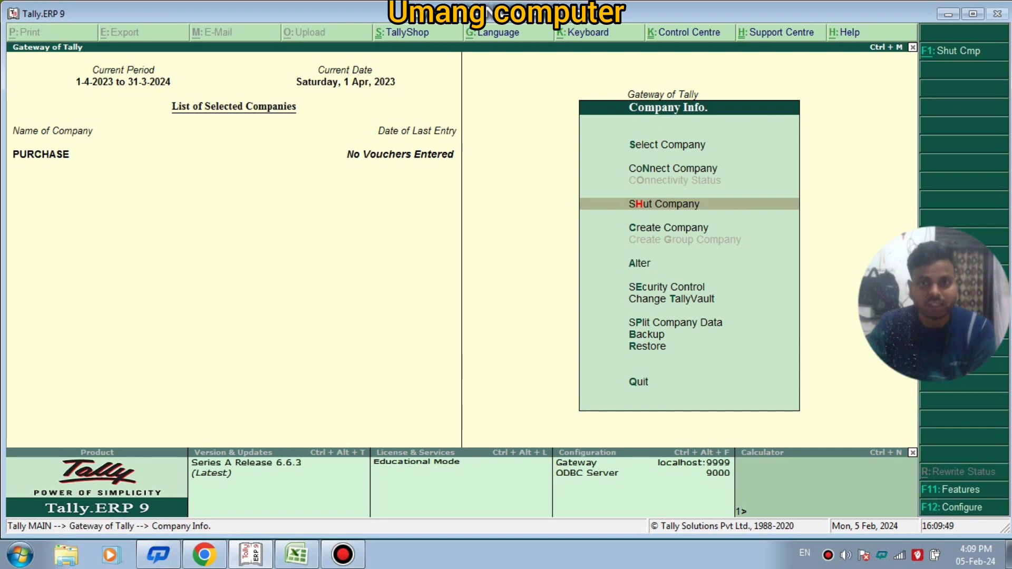
pyautogui.press('Escape')
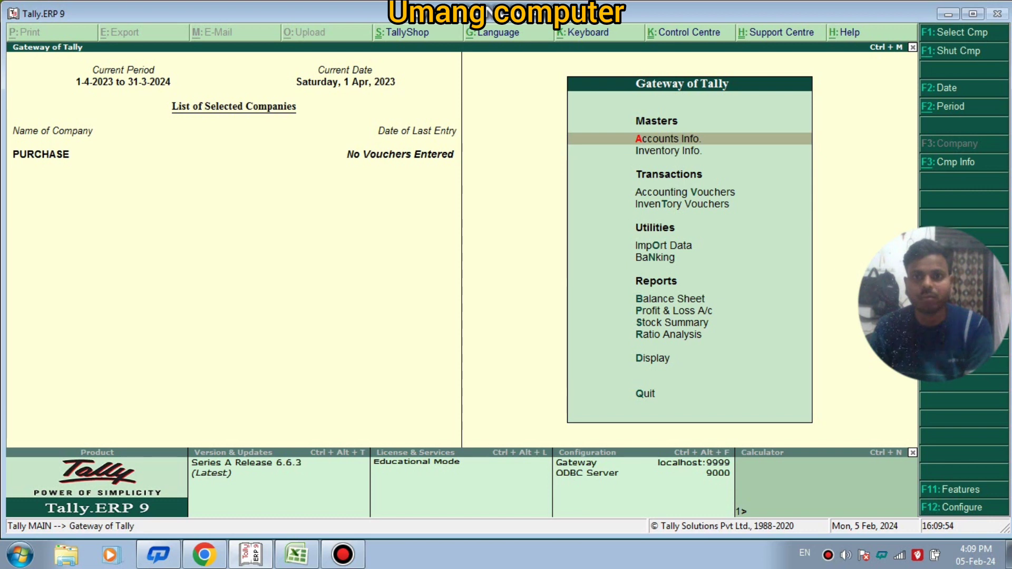
# - Start a new single ledger in the PURCHASE company and name it PURCHASE, leaving the alias blank
pyautogui.press('Return')
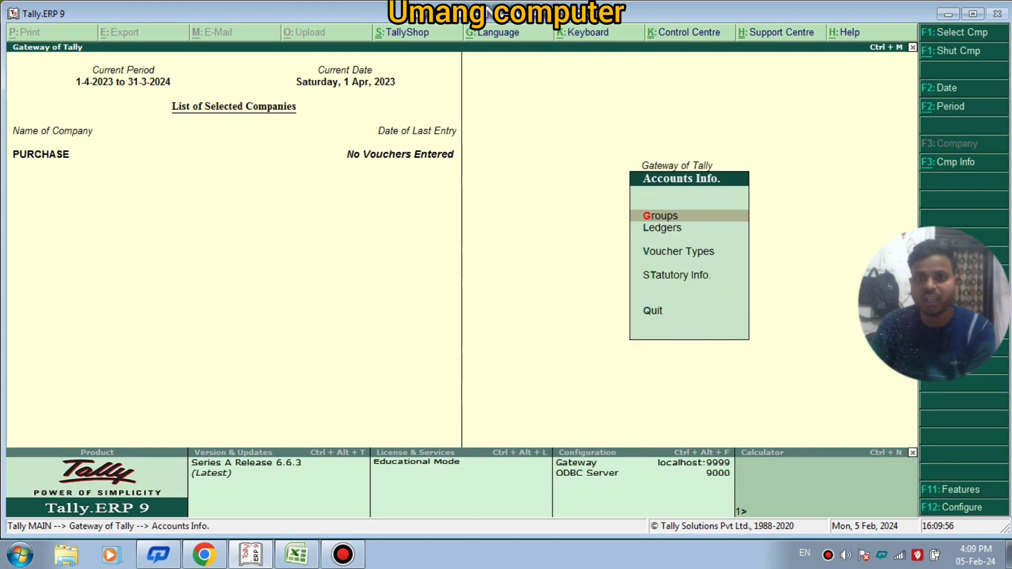
pyautogui.press('Down')
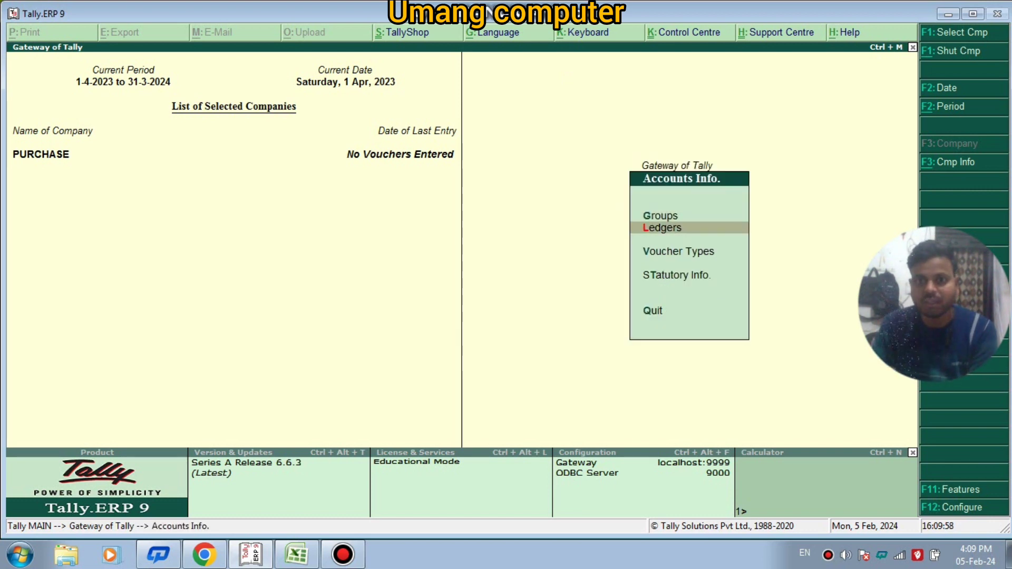
pyautogui.press('Return')
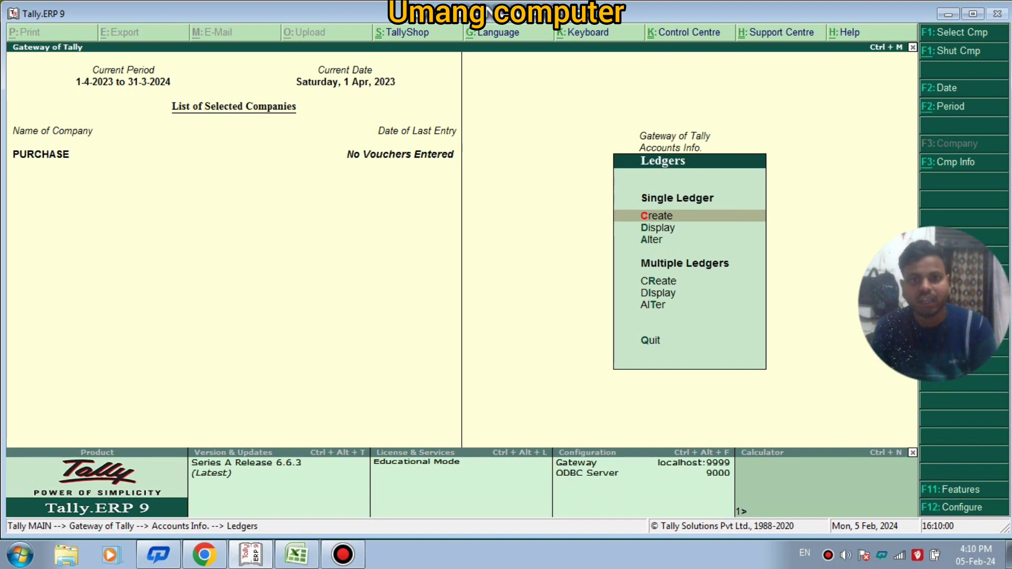
pyautogui.press('Return')
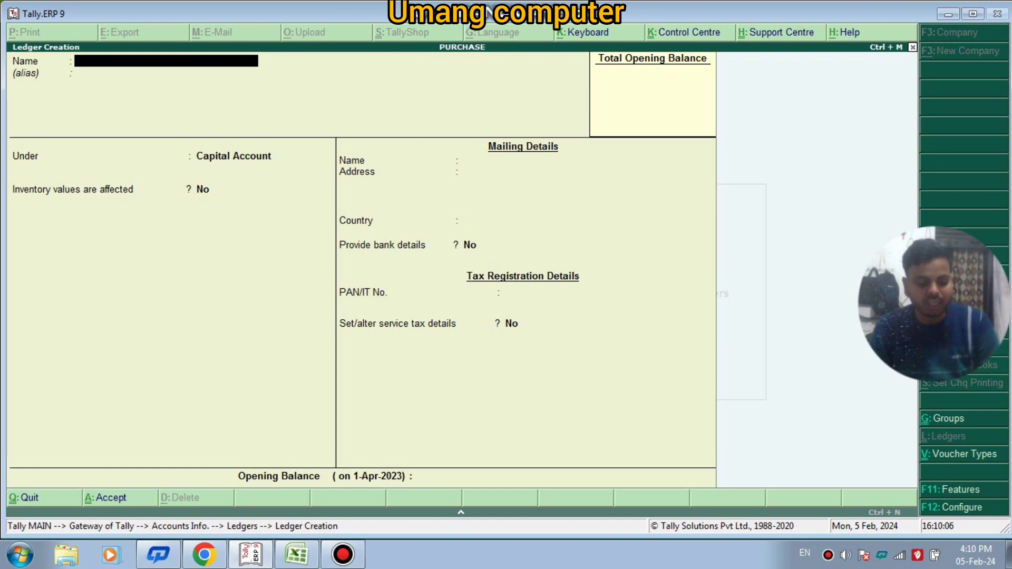
pyautogui.write('P')
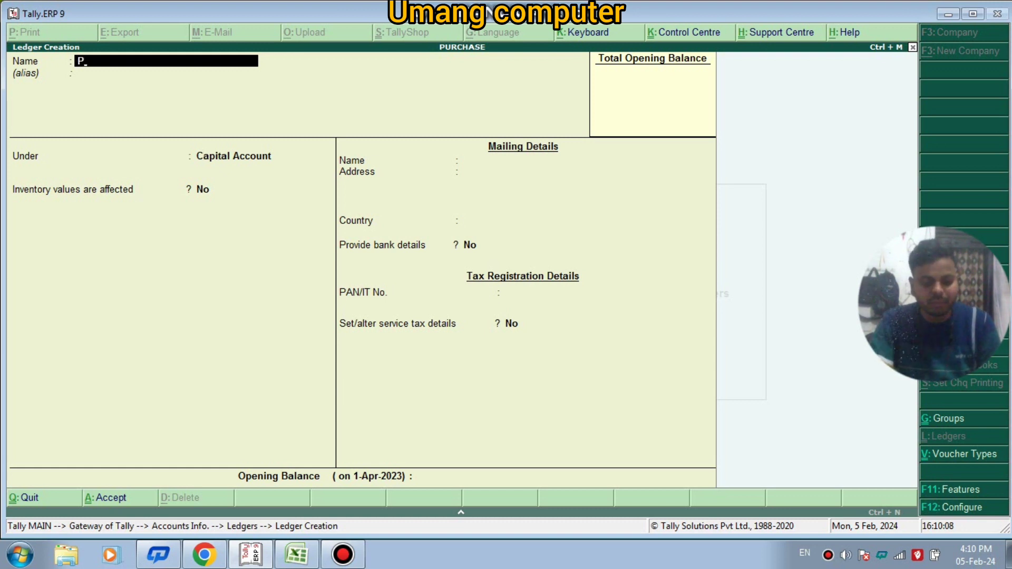
pyautogui.write('R')
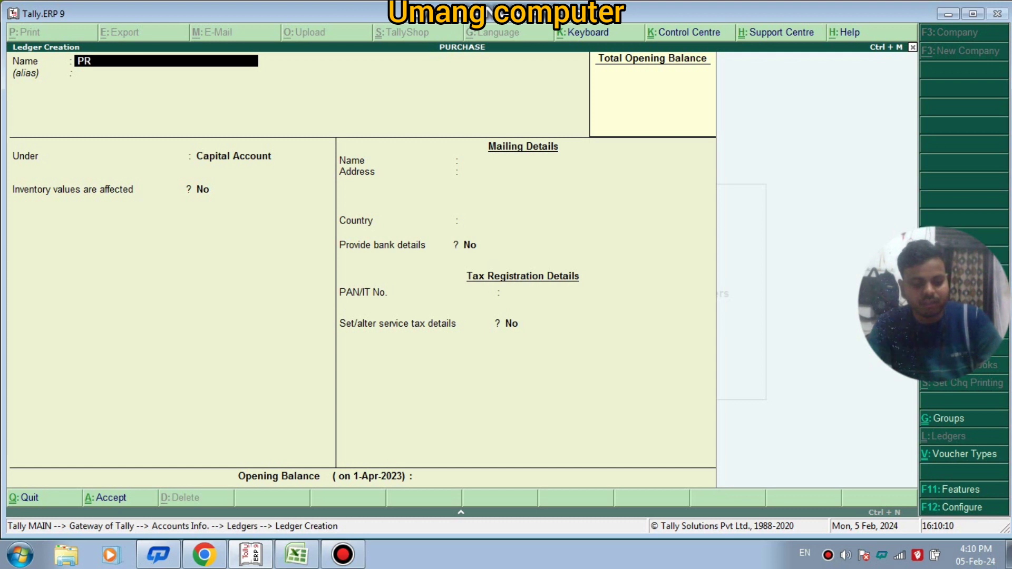
pyautogui.press('BackSpace')
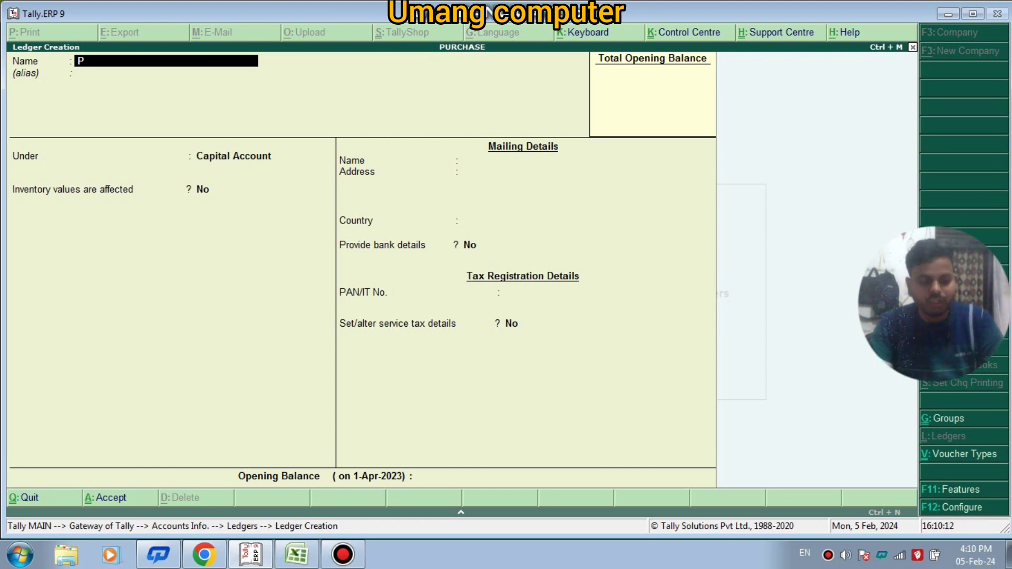
pyautogui.write('URCHASE')
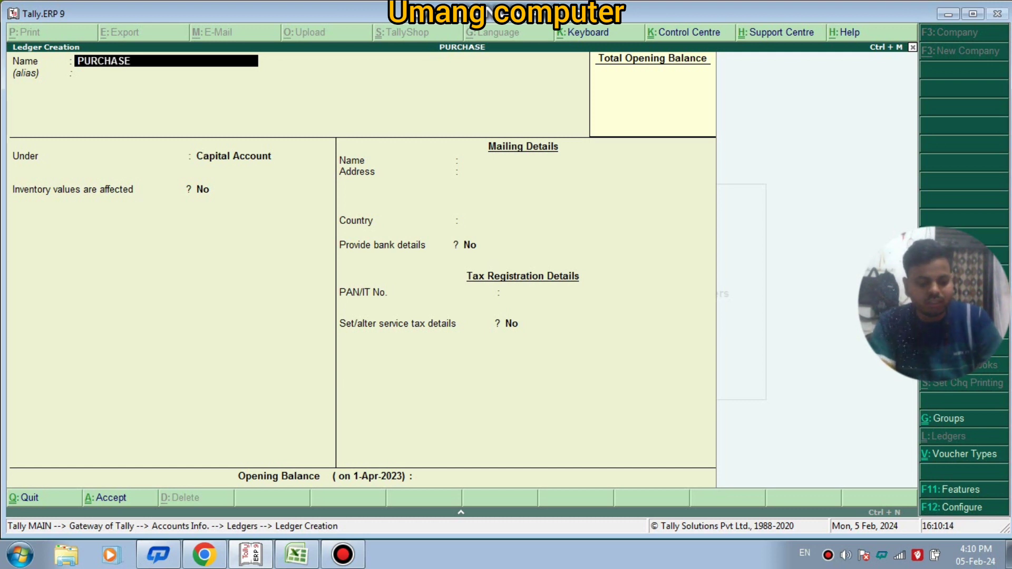
pyautogui.press('Return')
pyautogui.press('Return')
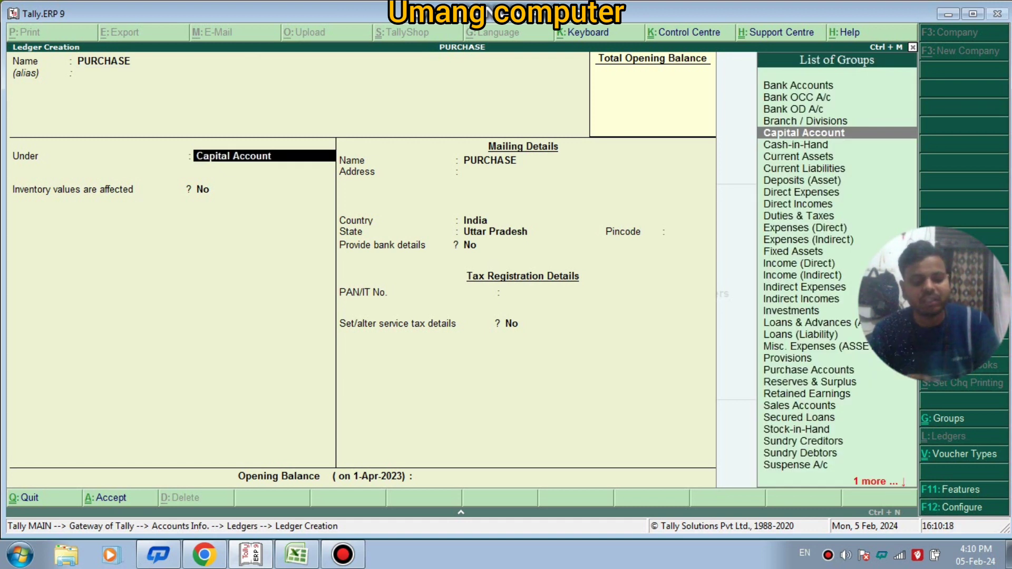
# - Place the PURCHASE ledger under the Purchase Accounts group
pyautogui.write('P')
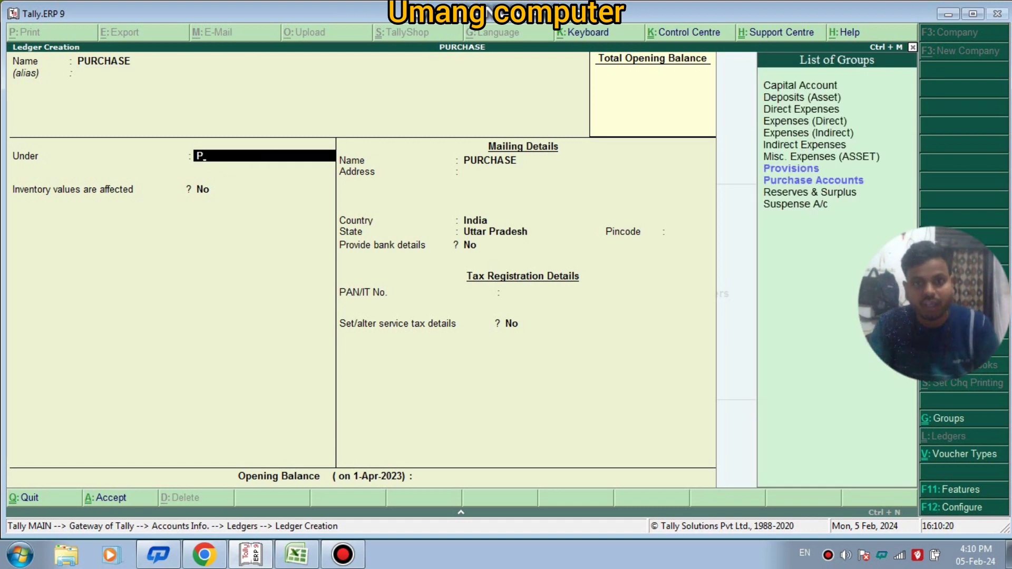
pyautogui.press('Down')
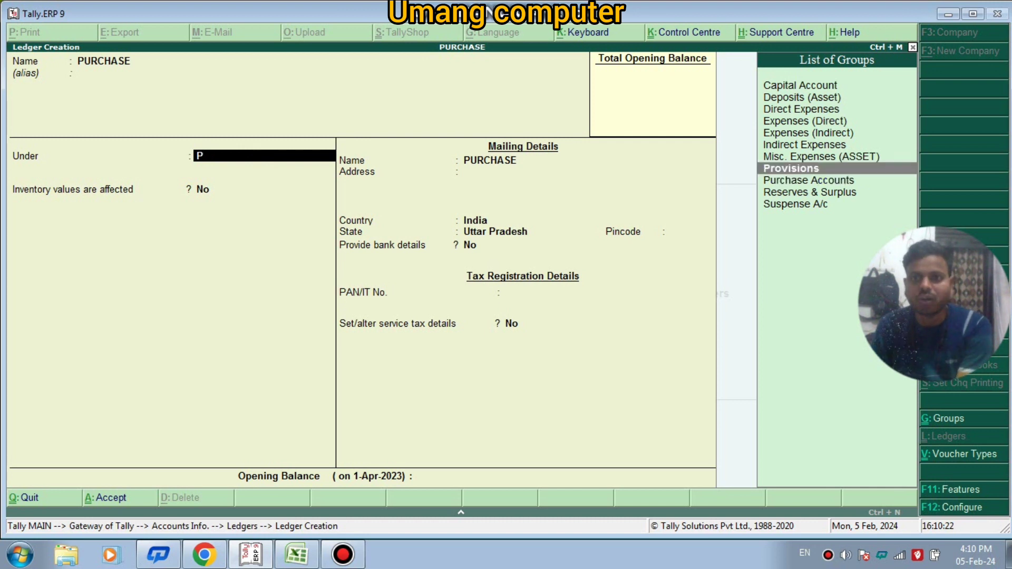
pyautogui.press('Down')
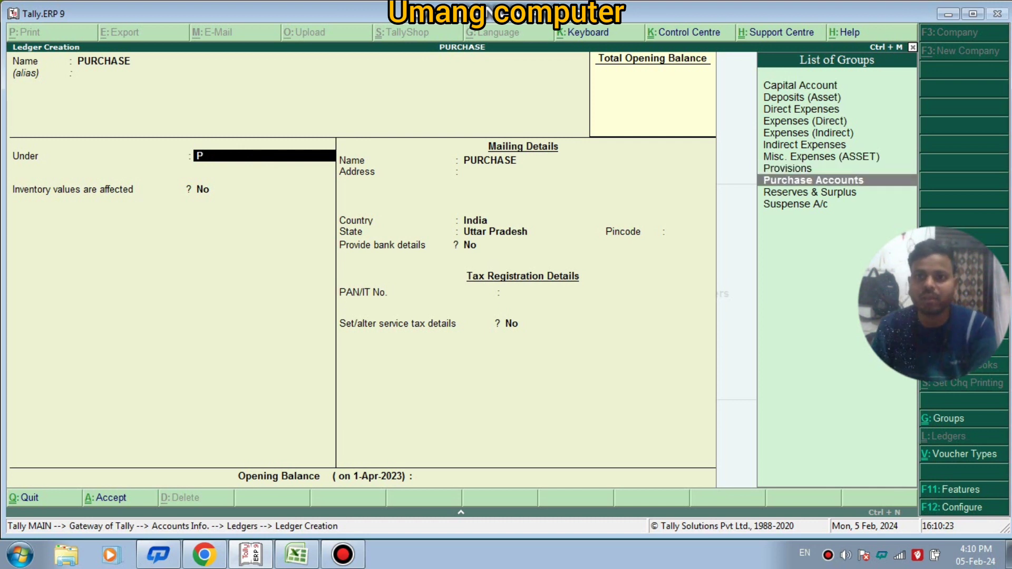
pyautogui.press('Return')
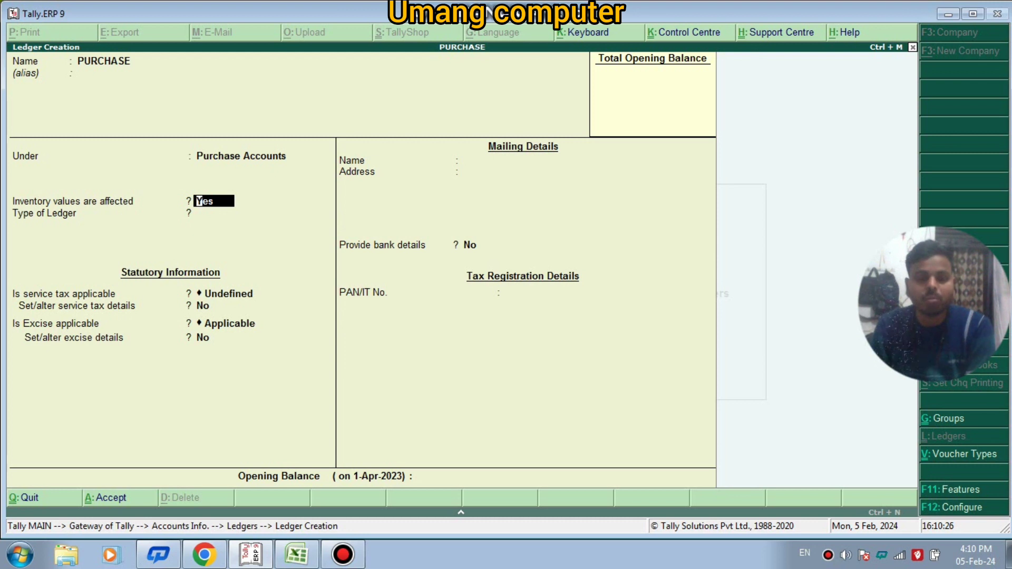
# - Keep inventory values affected as Yes and ledger type Not Applicable, leave the remaining ledger details at their defaults, and save the ledger
pyautogui.press('Return')
pyautogui.press('Return')
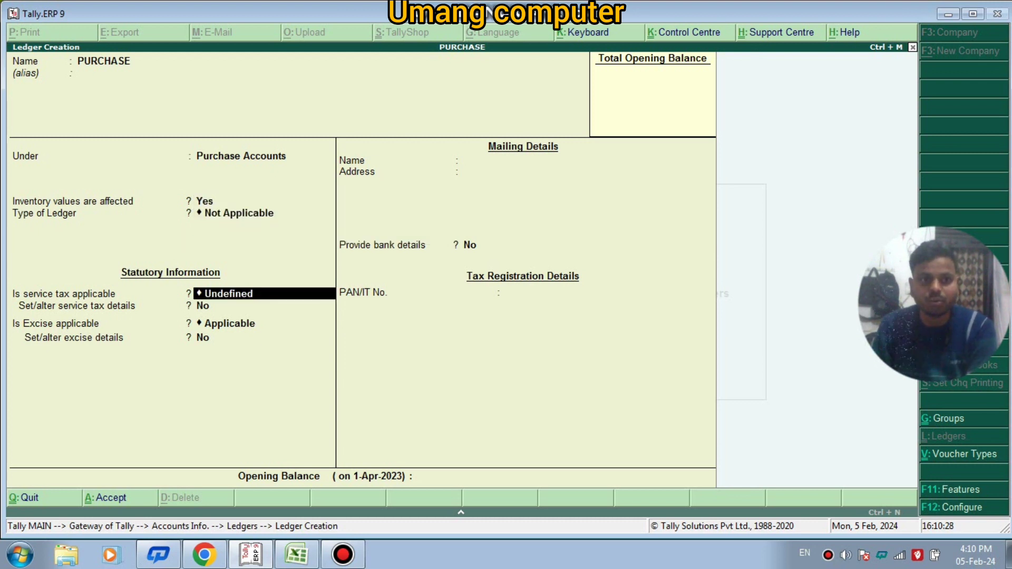
pyautogui.press('Return')
pyautogui.press('Return')
pyautogui.press('Return')
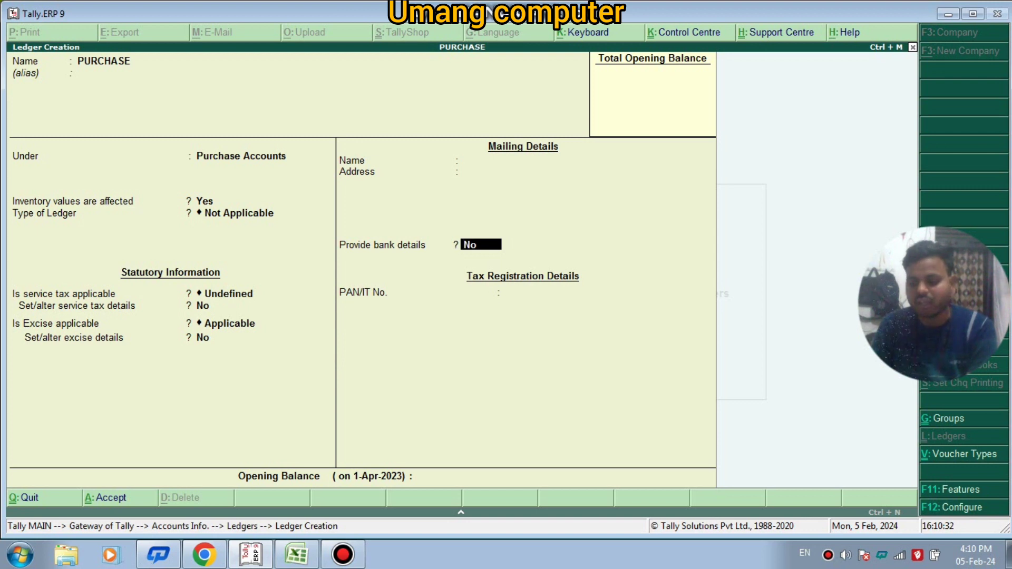
pyautogui.press('Return')
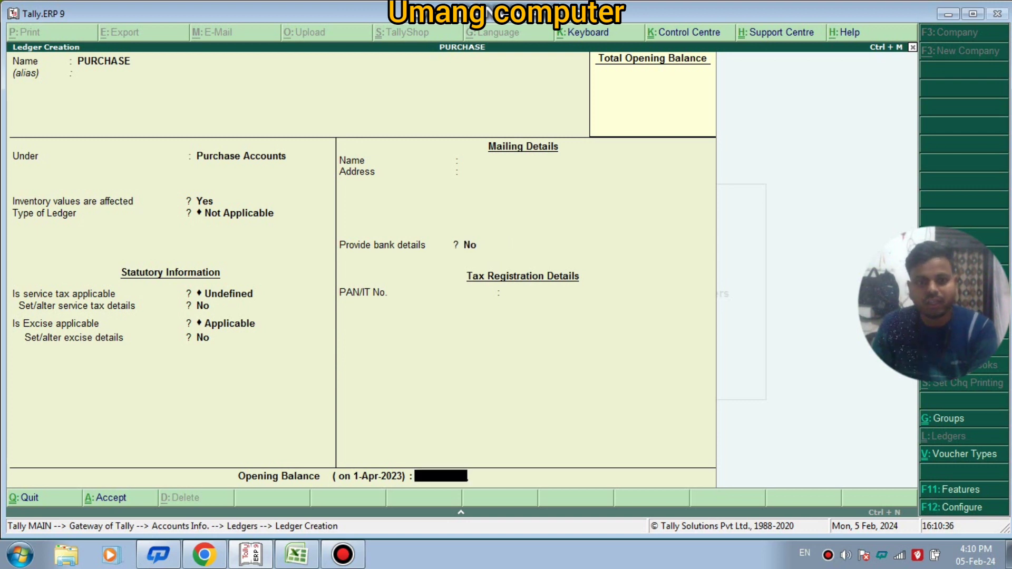
pyautogui.press('Return')
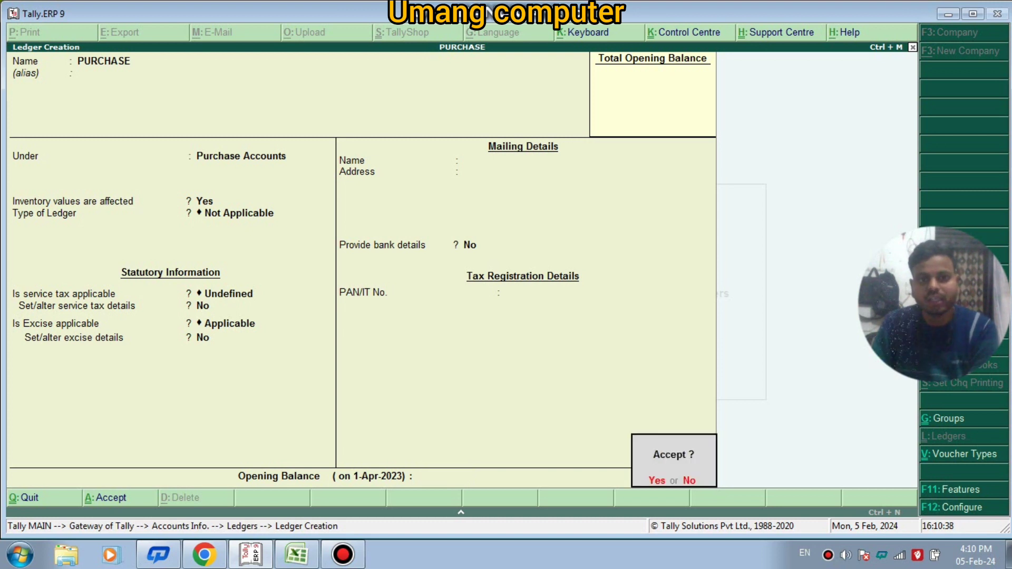
pyautogui.press('Return')
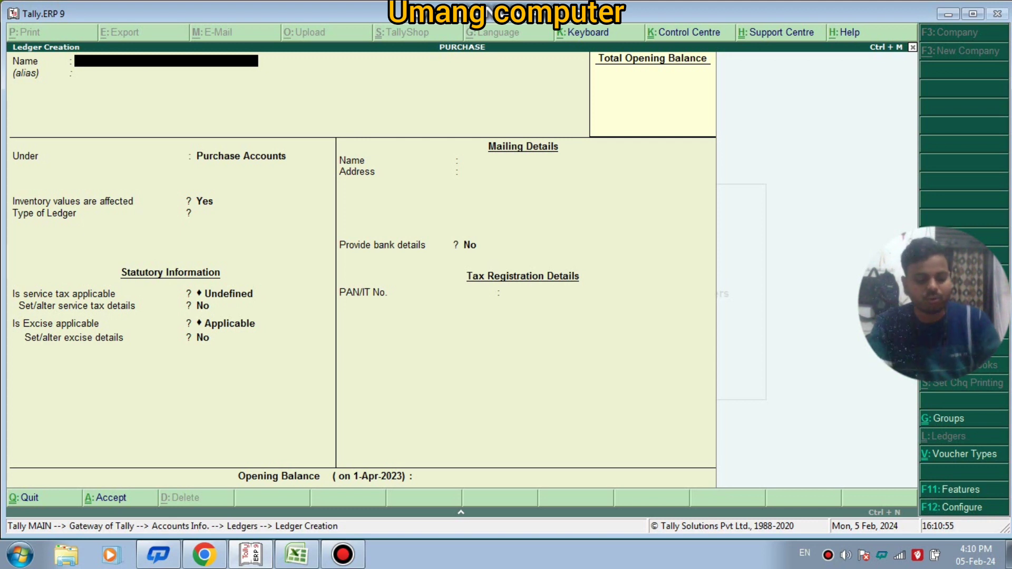
# - Enter the party's name as the name of the next ledger and leave its alias blank
pyautogui.write('SA')
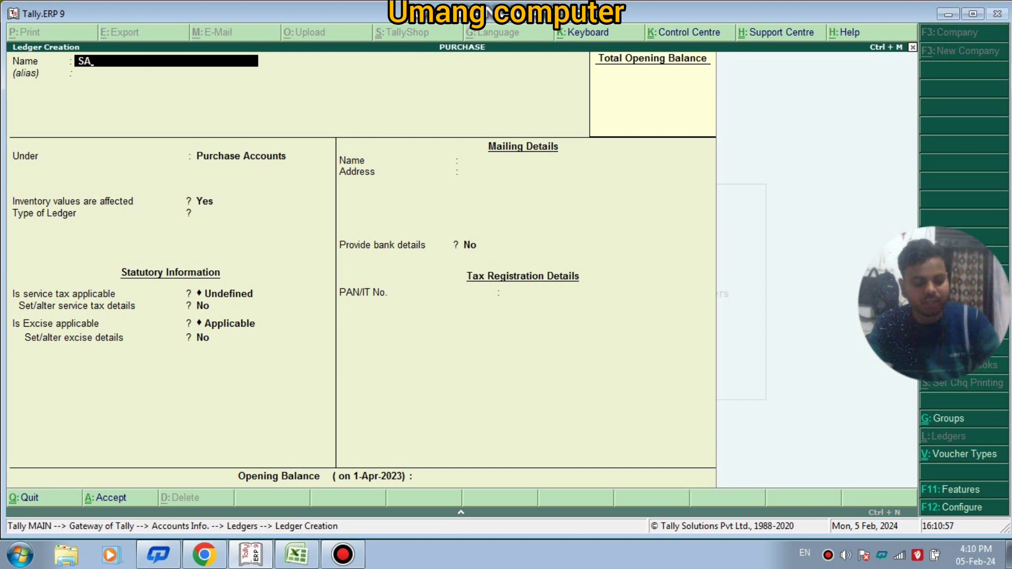
pyautogui.write('TYAM')
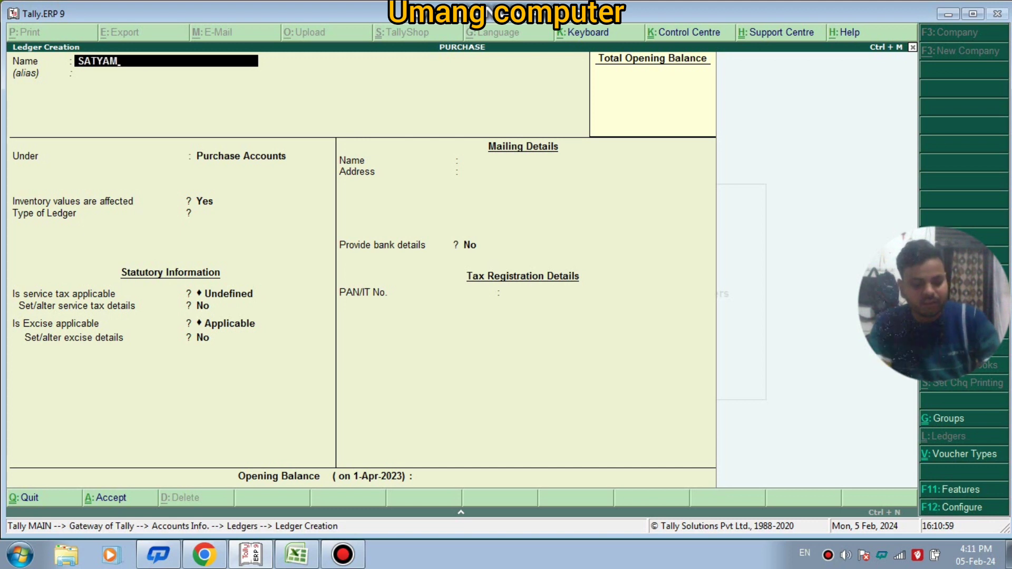
pyautogui.press('Return')
pyautogui.press('Return')
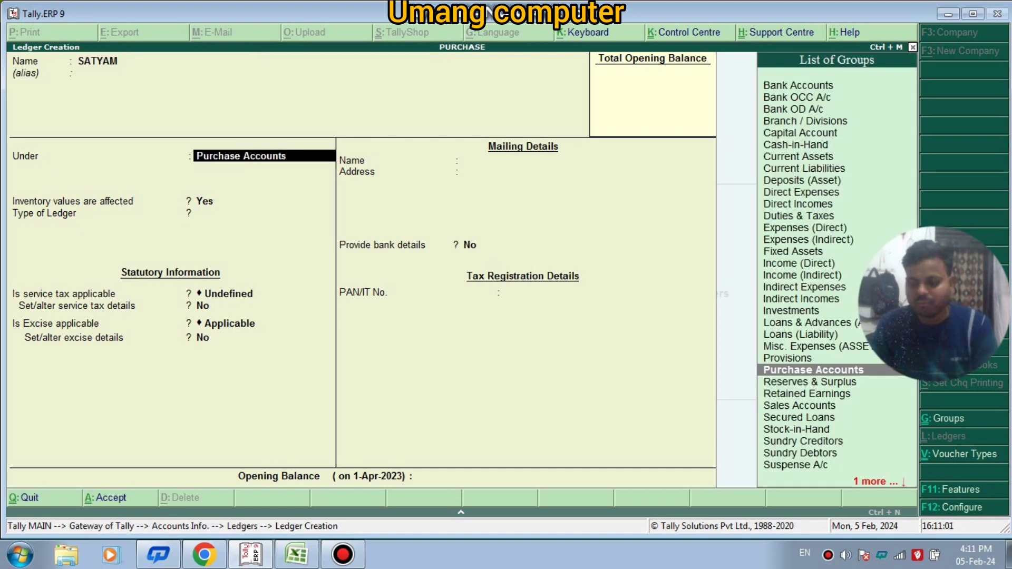
pyautogui.write('D')
pyautogui.press('Down')
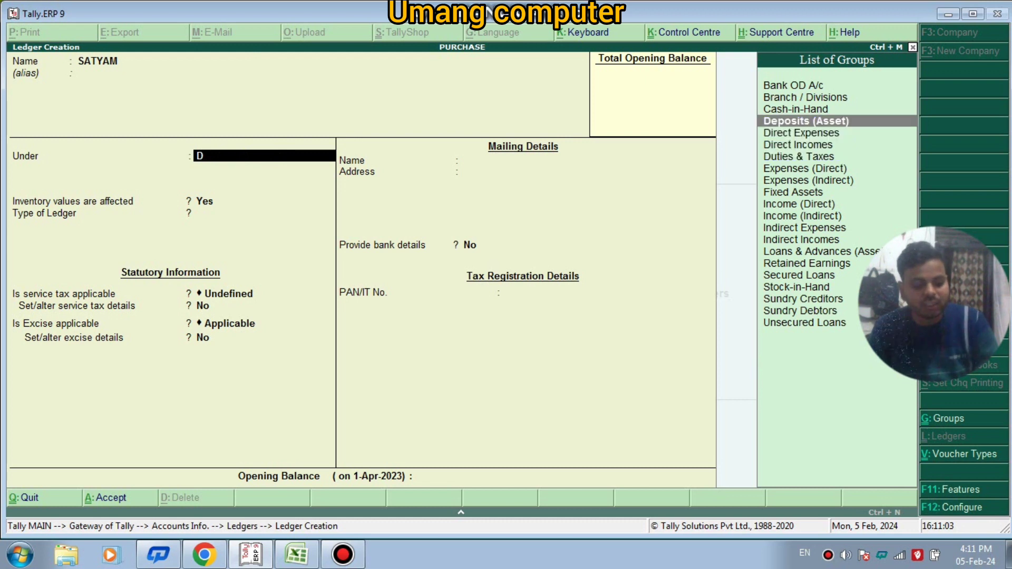
pyautogui.press('Down')
pyautogui.press('Down')
pyautogui.press('Down')
pyautogui.press('Down')
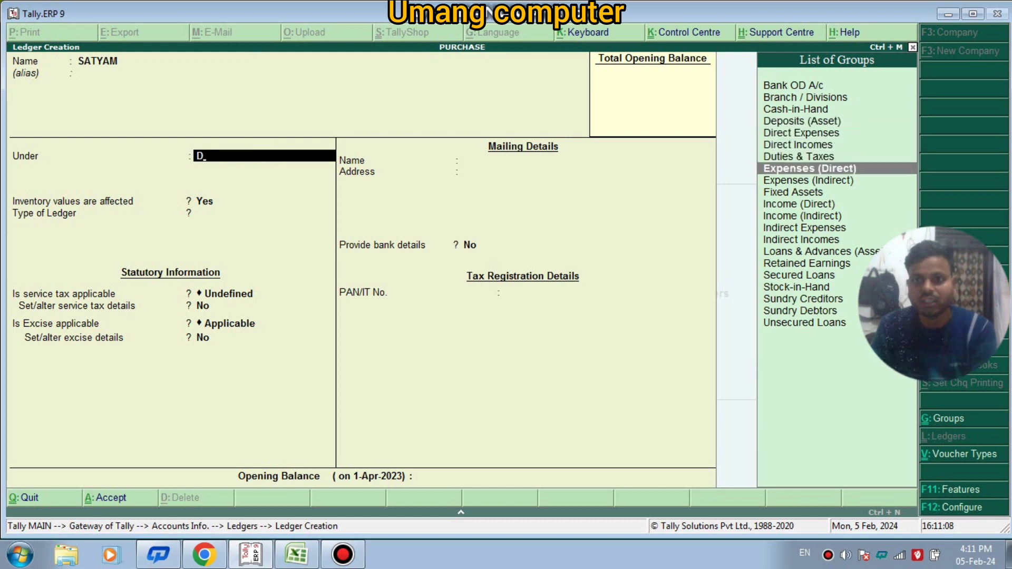
pyautogui.press('BackSpace')
# - Place the party ledger under the Sundry Debtors group
pyautogui.write('S')
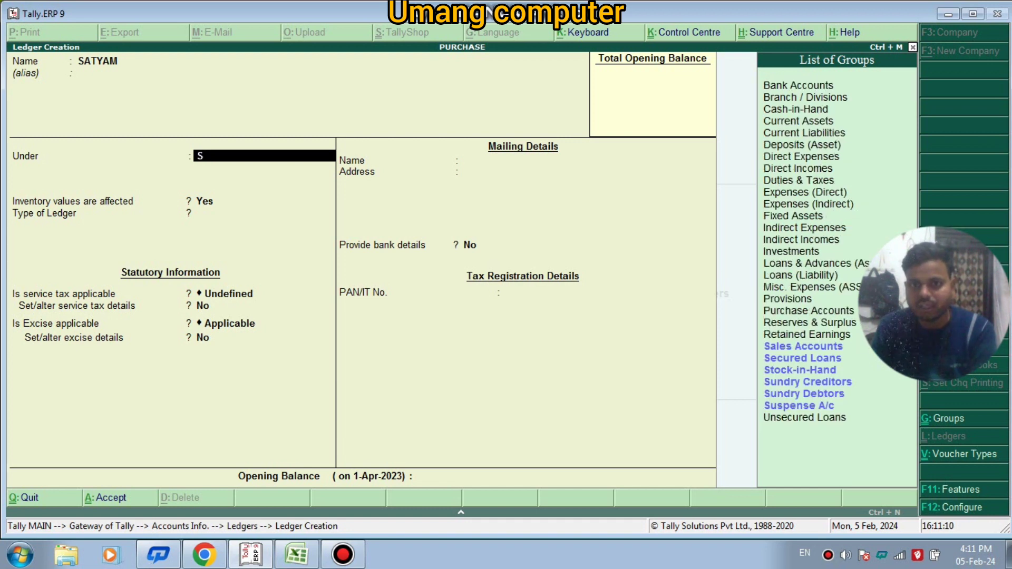
pyautogui.press('Down')
pyautogui.press('Down')
pyautogui.press('Down')
pyautogui.press('Down')
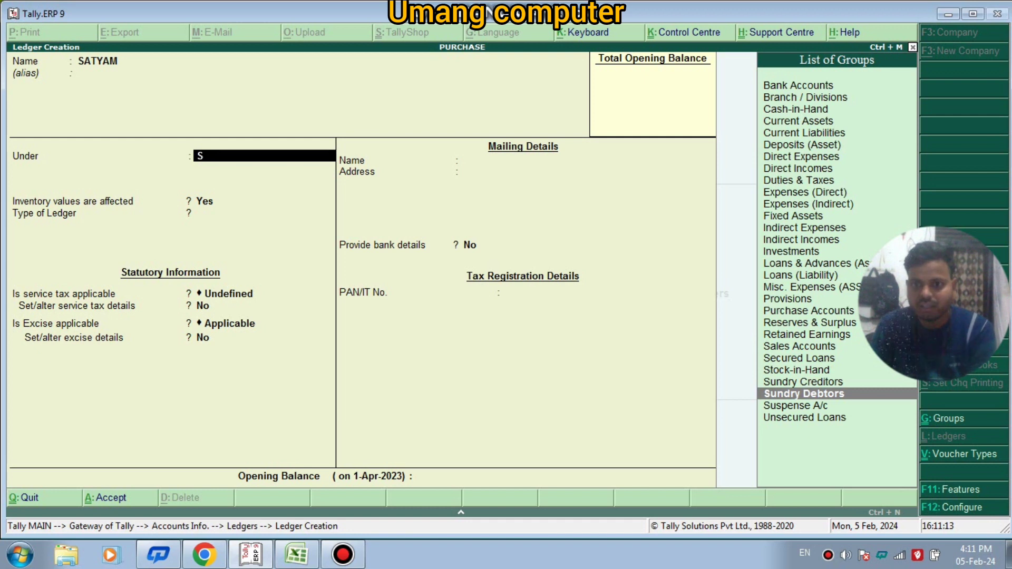
pyautogui.press('Return')
# - Keep bill-by-bill balances and inventory values affected as No, leave the mailing, tax and opening balance details at their defaults, and save the party ledger
pyautogui.press('Return')
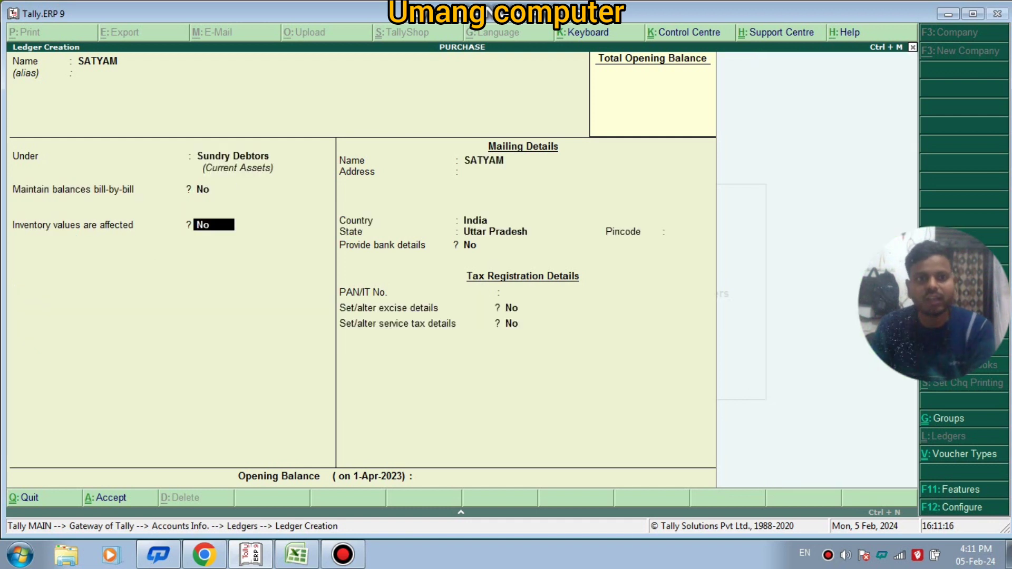
pyautogui.press('Return')
pyautogui.press('Return')
pyautogui.press('Return')
pyautogui.press('Return')
pyautogui.press('Return')
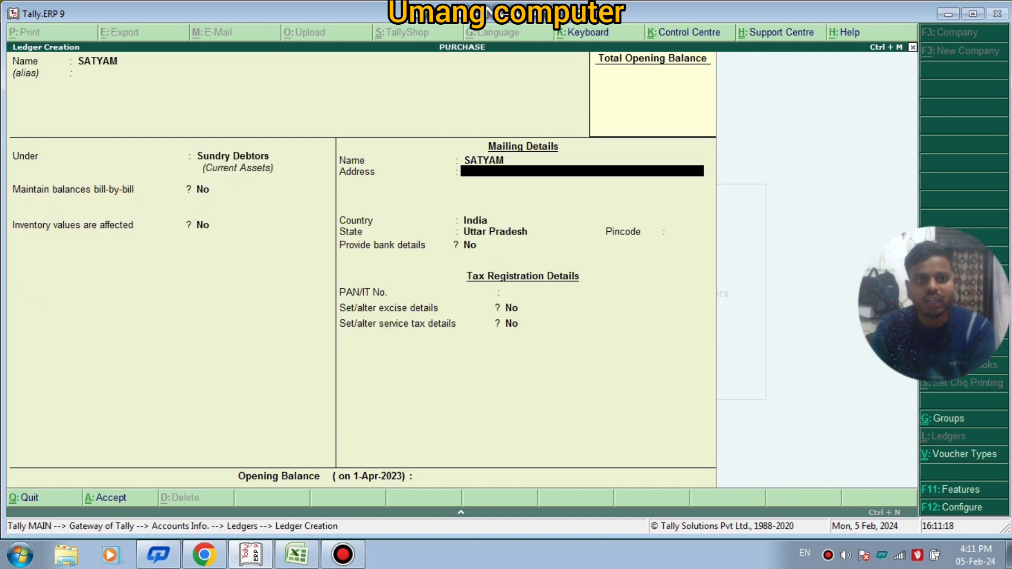
pyautogui.press('Return')
pyautogui.press('Return')
pyautogui.press('Return')
pyautogui.press('Return')
pyautogui.press('Return')
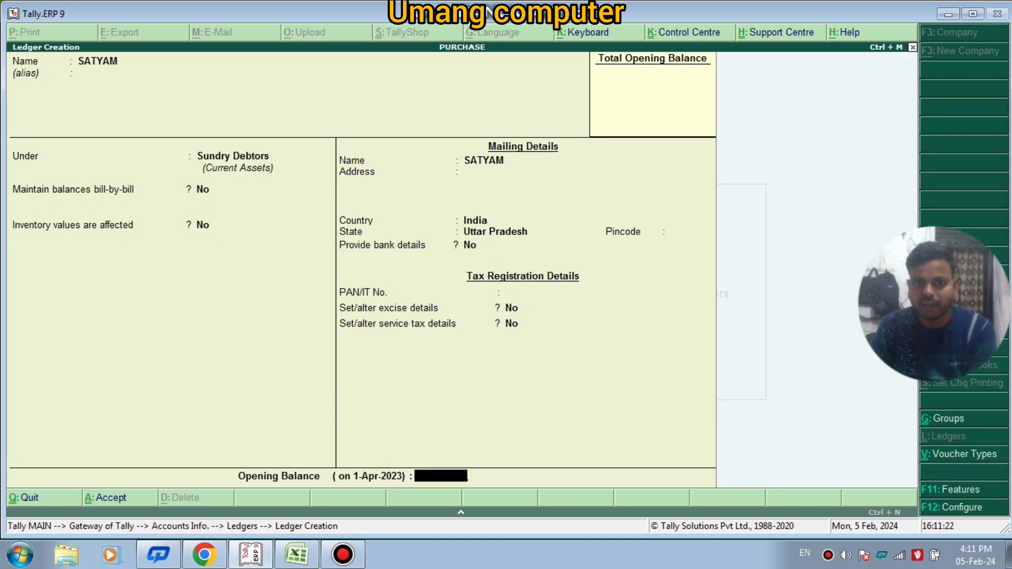
pyautogui.press('Return')
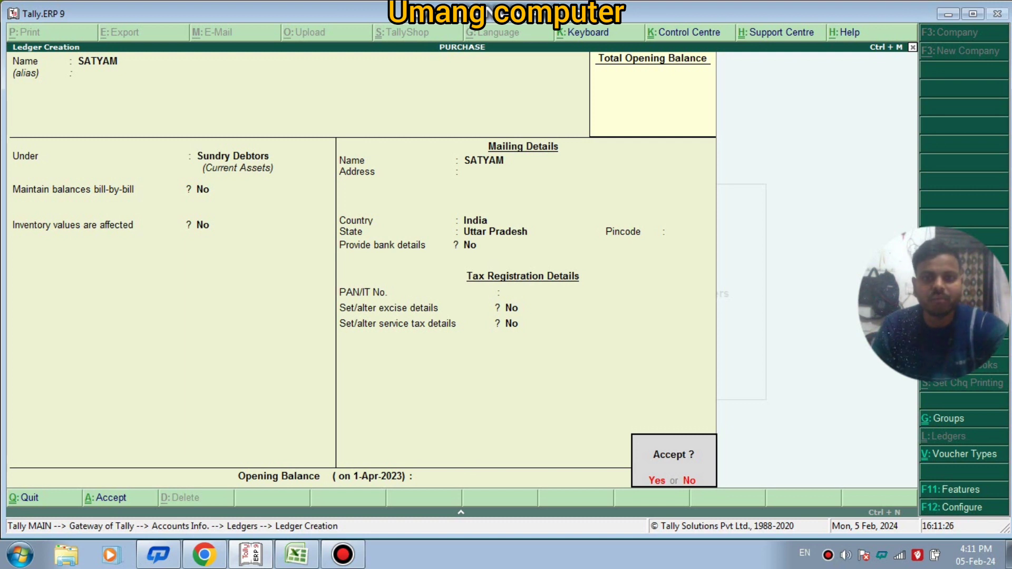
pyautogui.press('Return')
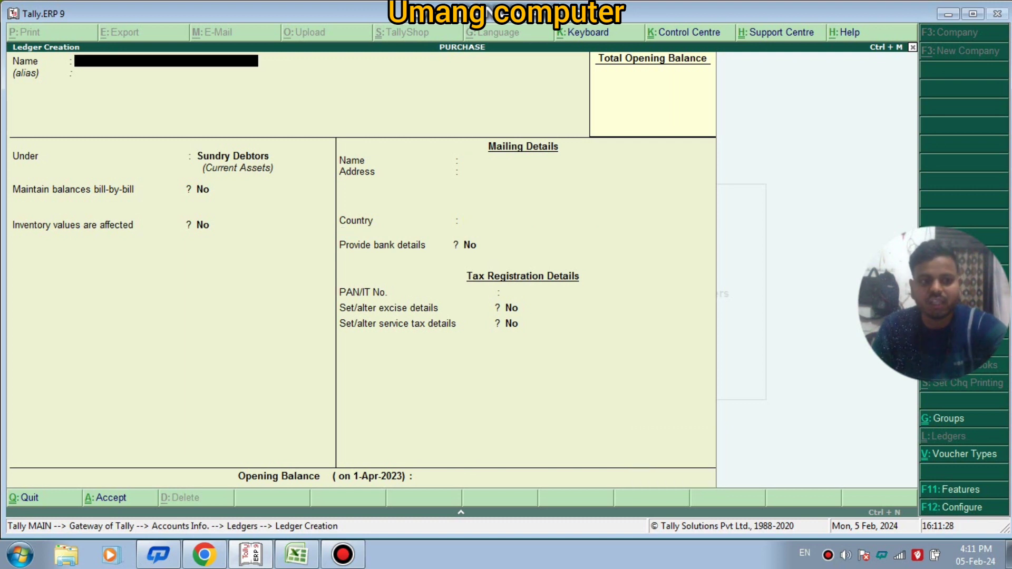
# - Quit ledger creation and go to the inventory masters of the PURCHASE company
pyautogui.press('Escape')
pyautogui.press('Return')
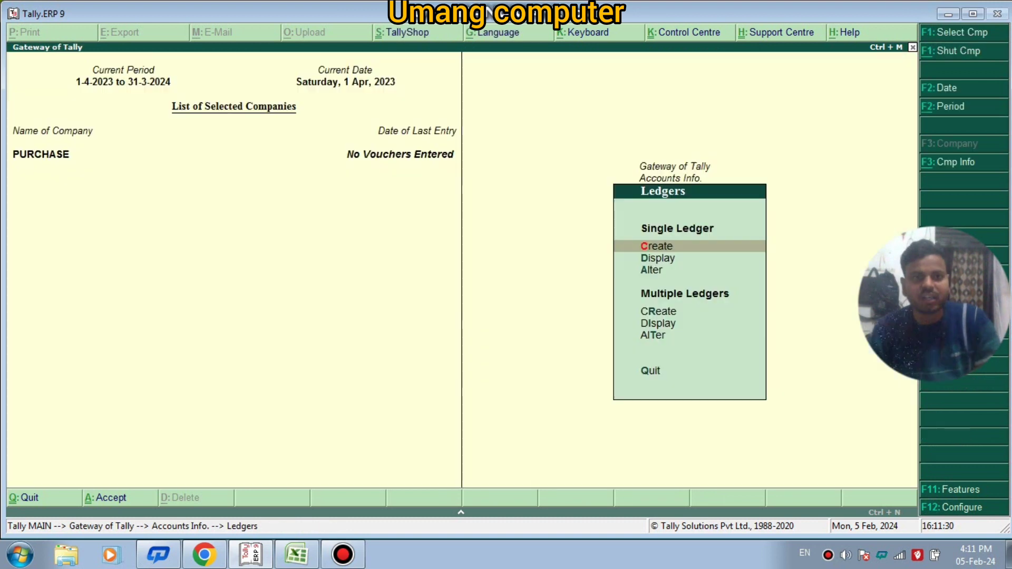
pyautogui.press('Escape')
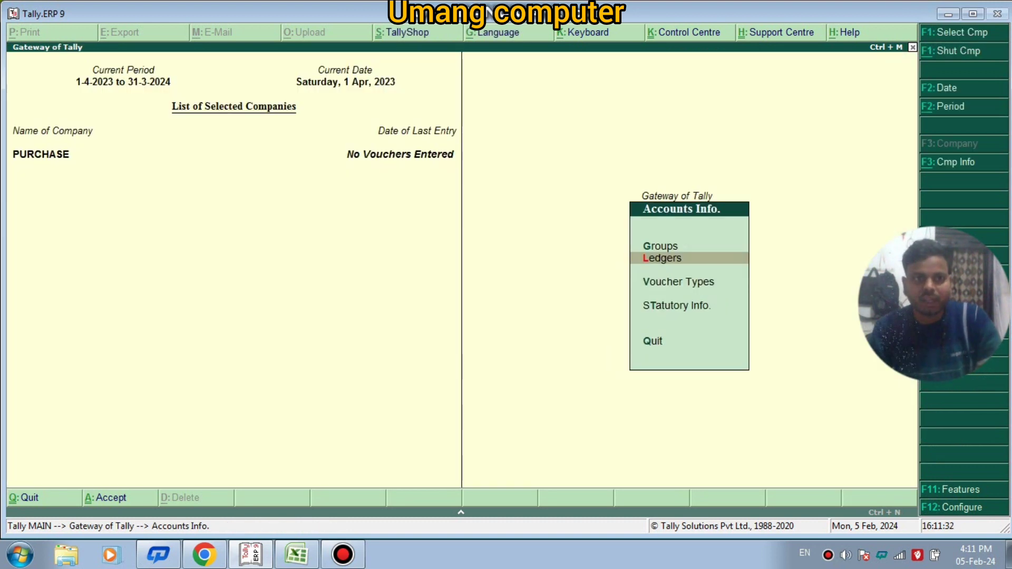
pyautogui.press('Escape')
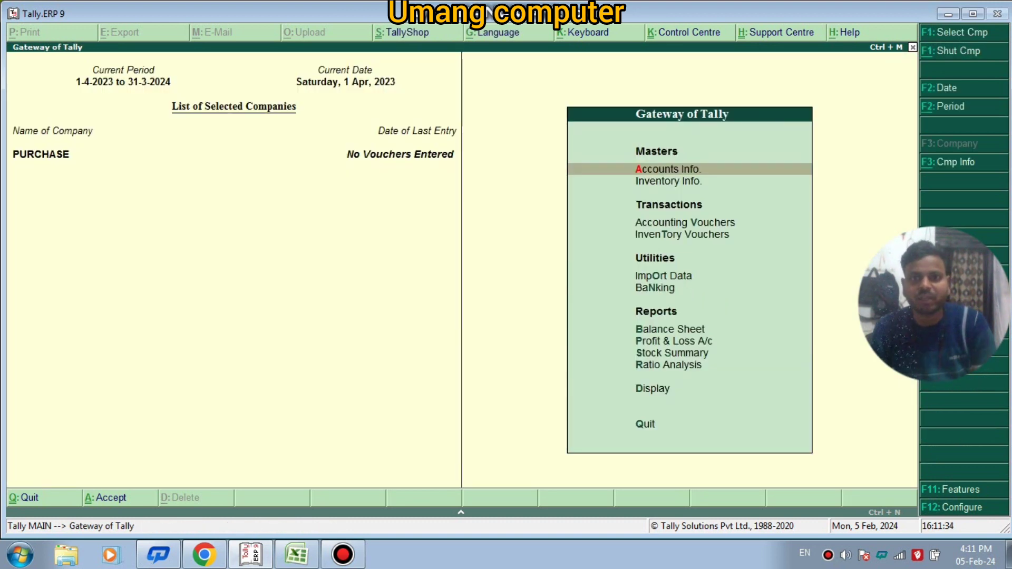
pyautogui.press('Down')
pyautogui.press('Return')
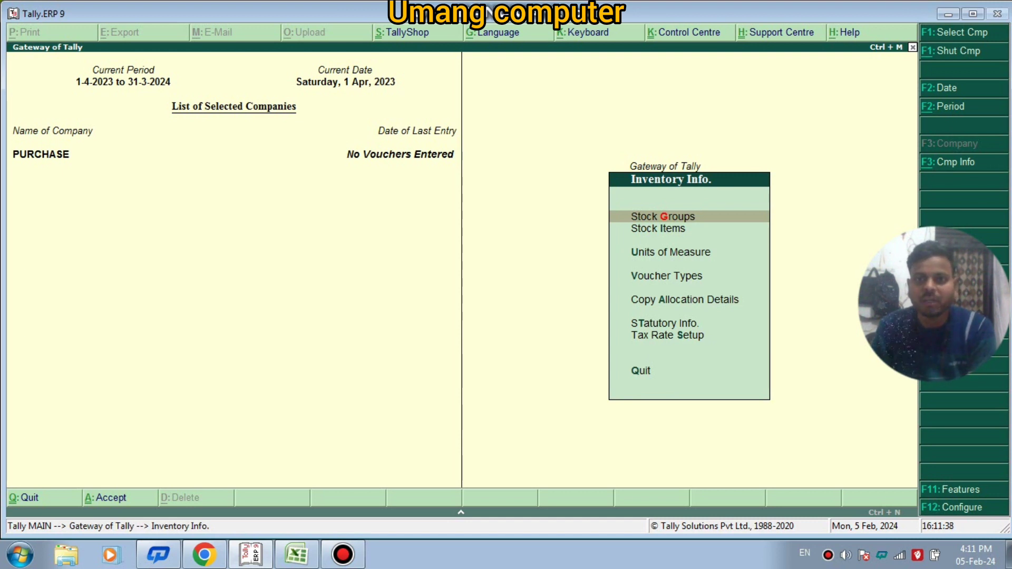
pyautogui.press('Down')
pyautogui.press('Down')
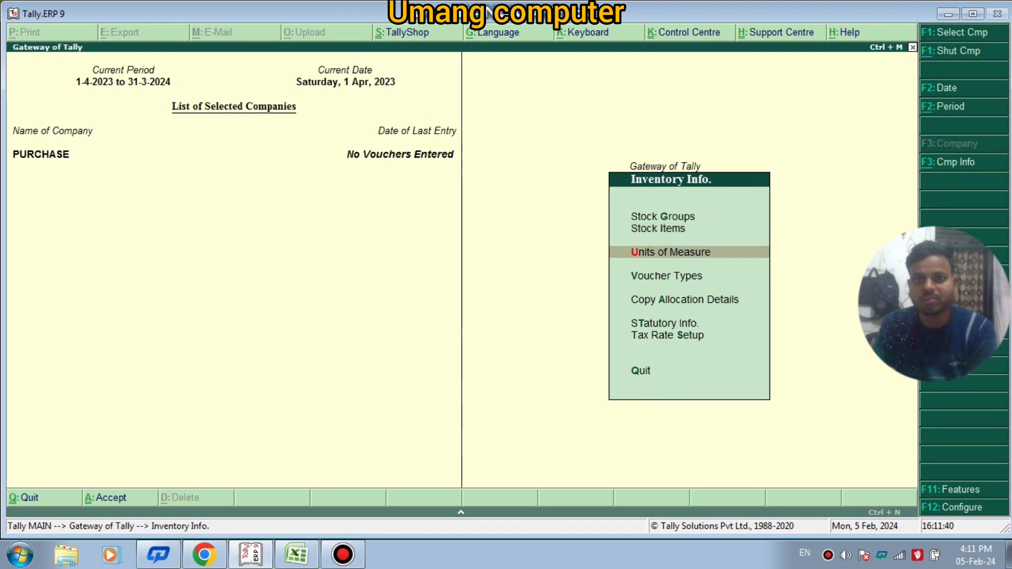
pyautogui.press('Down')
pyautogui.press('Up')
pyautogui.press('Up')
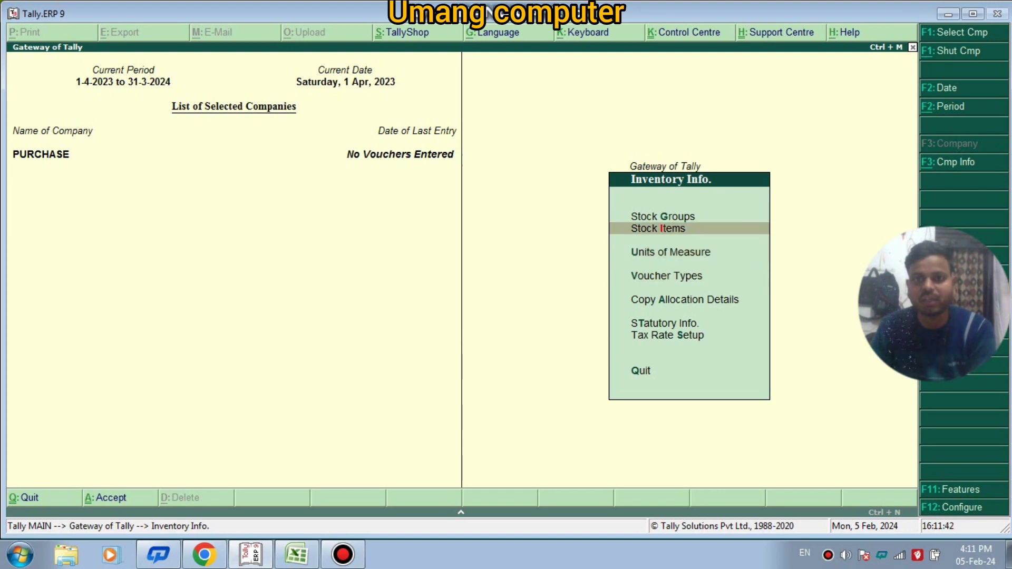
pyautogui.press('Return')
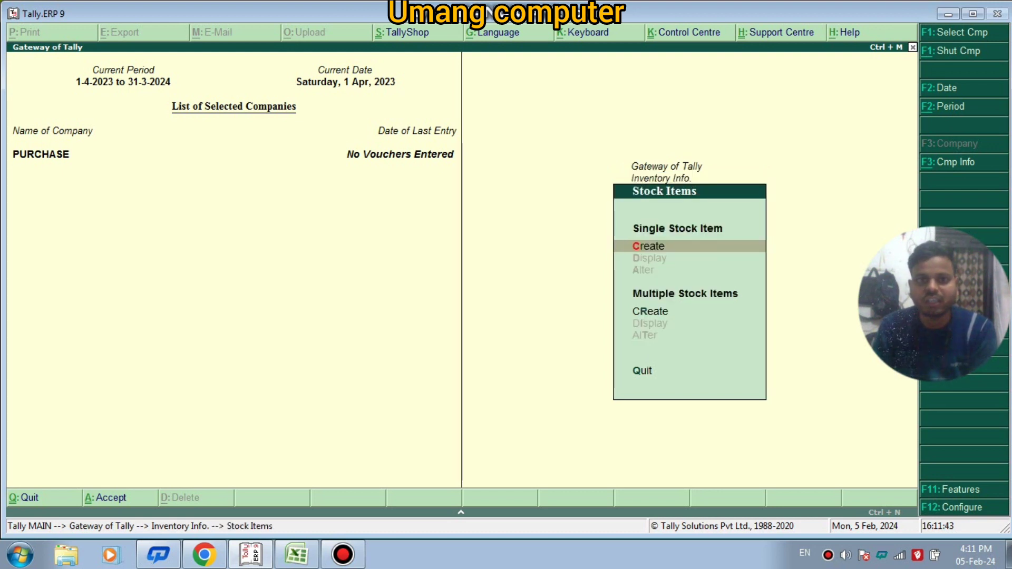
pyautogui.press('Return')
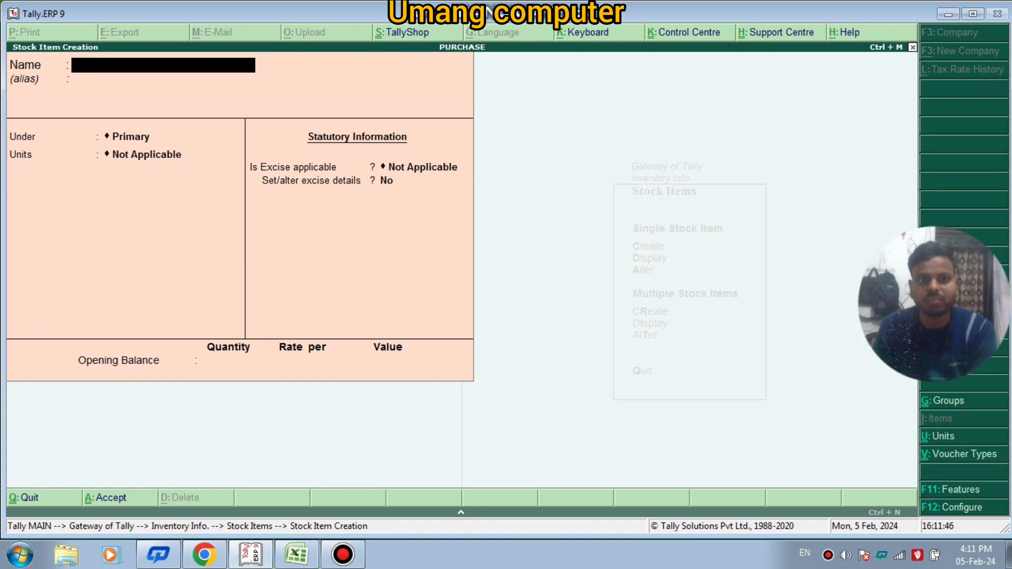
pyautogui.press('Escape')
pyautogui.press('Return')
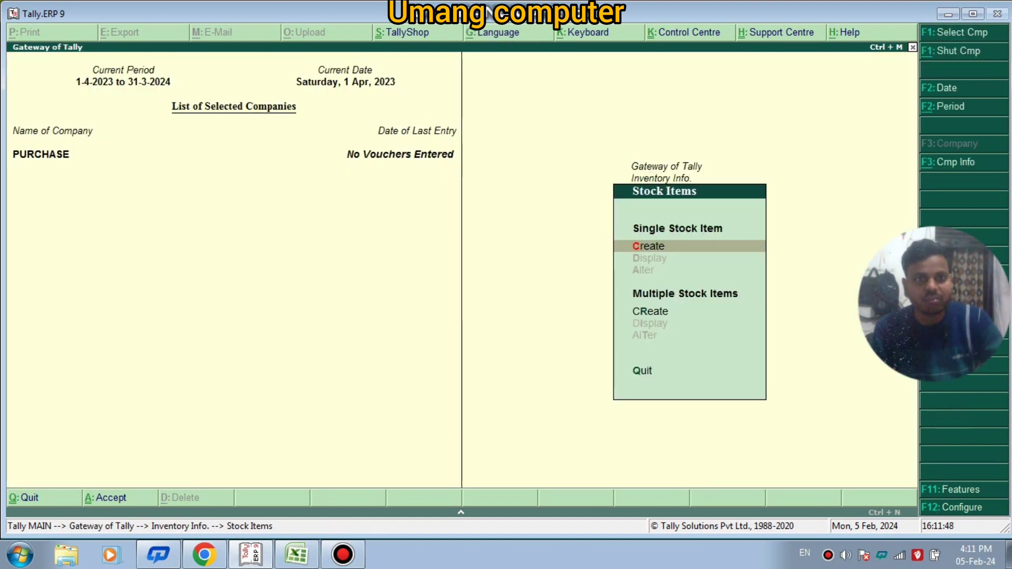
pyautogui.press('Escape')
# - Create a simple unit of measure with the symbol PCS, no formal name and 0 decimal places, then leave unit creation
pyautogui.press('Down')
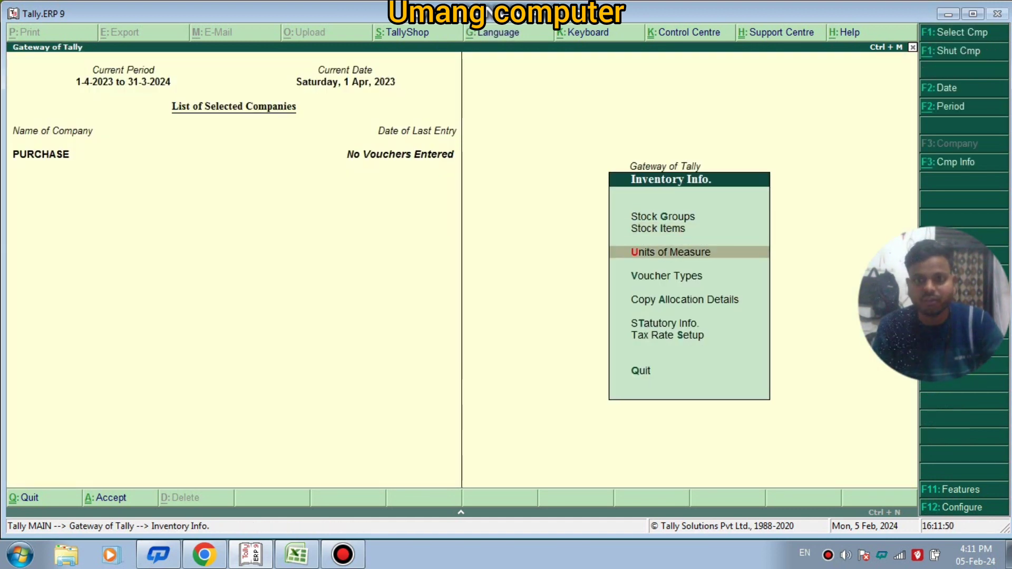
pyautogui.press('Return')
pyautogui.press('Return')
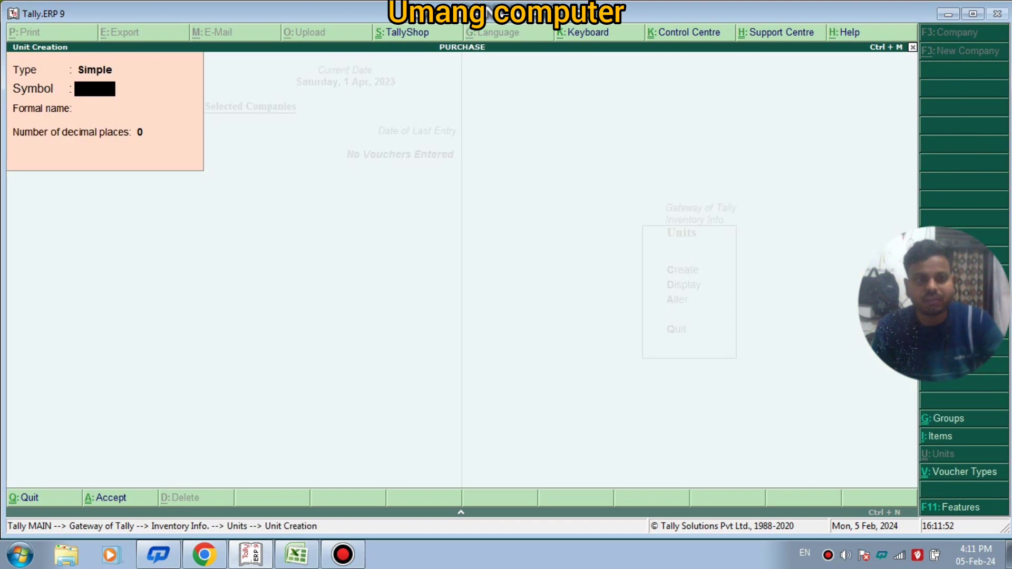
pyautogui.write('P')
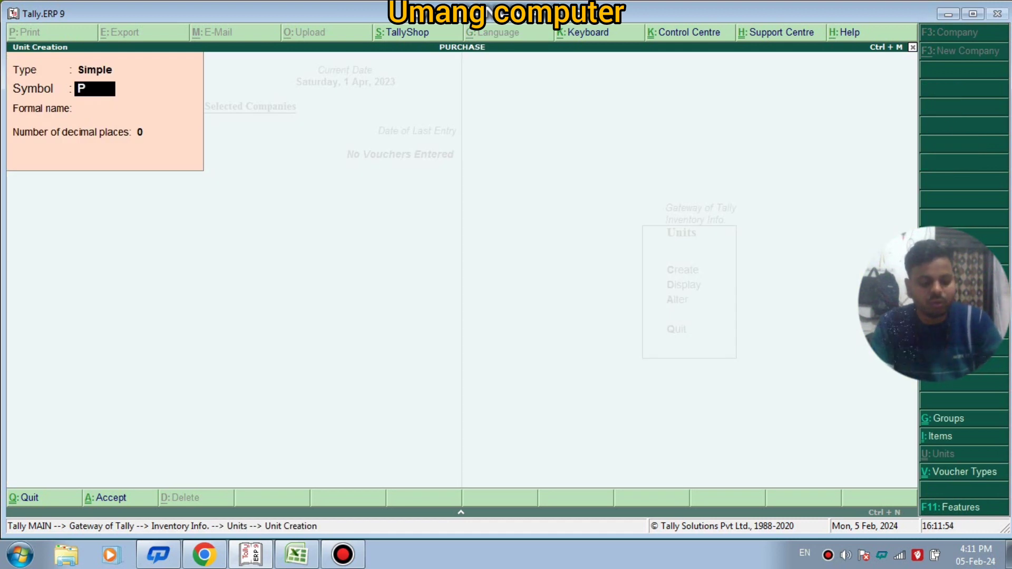
pyautogui.write('CS')
pyautogui.press('Return')
pyautogui.press('Return')
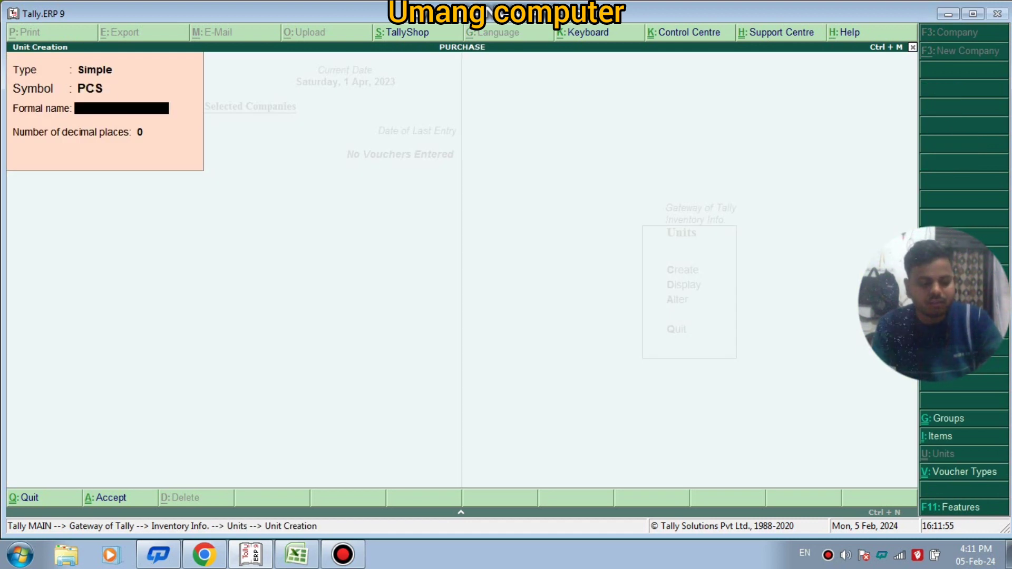
pyautogui.press('Return')
pyautogui.press('Return')
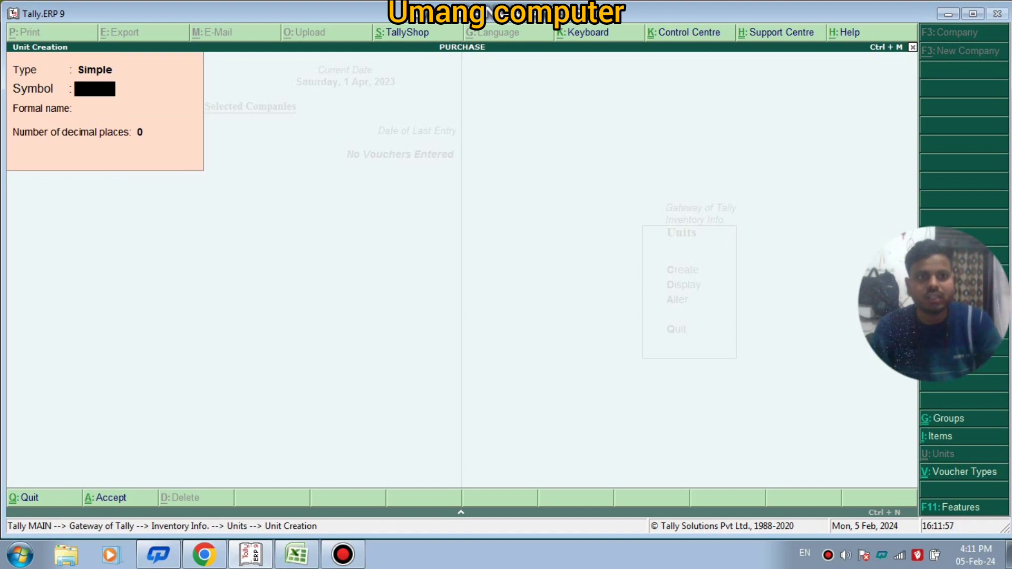
pyautogui.press('Escape')
pyautogui.press('Return')
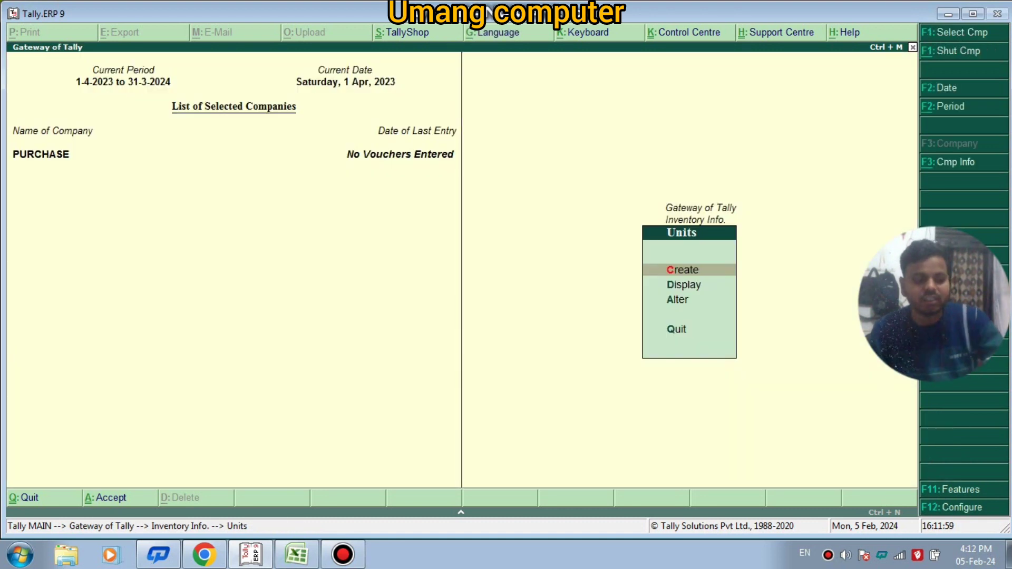
pyautogui.press('Escape')
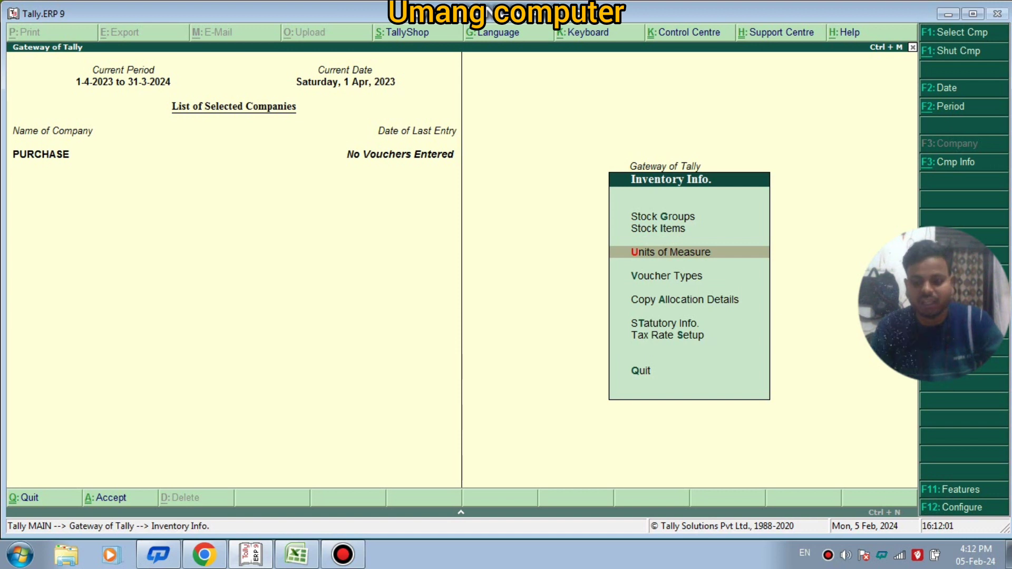
# - Start a new single stock group and name it HARDWARE
pyautogui.press('Down')
pyautogui.press('Up')
pyautogui.press('Up')
pyautogui.press('Up')
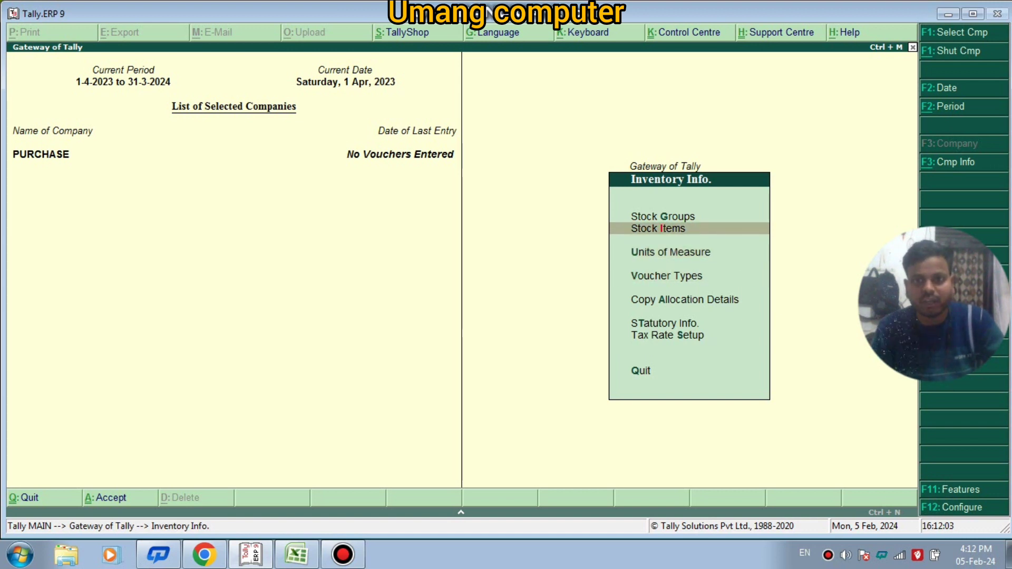
pyautogui.press('Return')
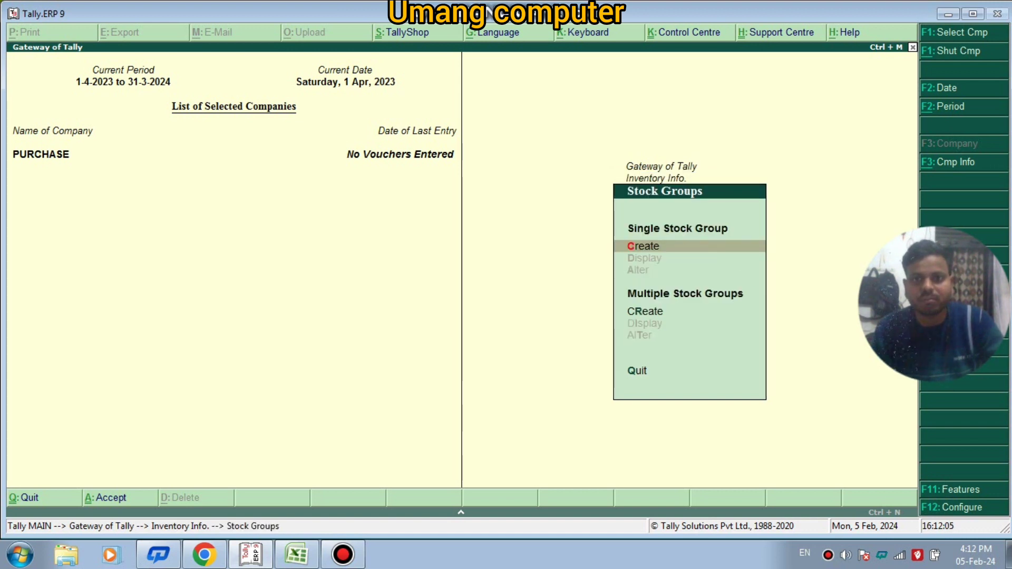
pyautogui.press('Return')
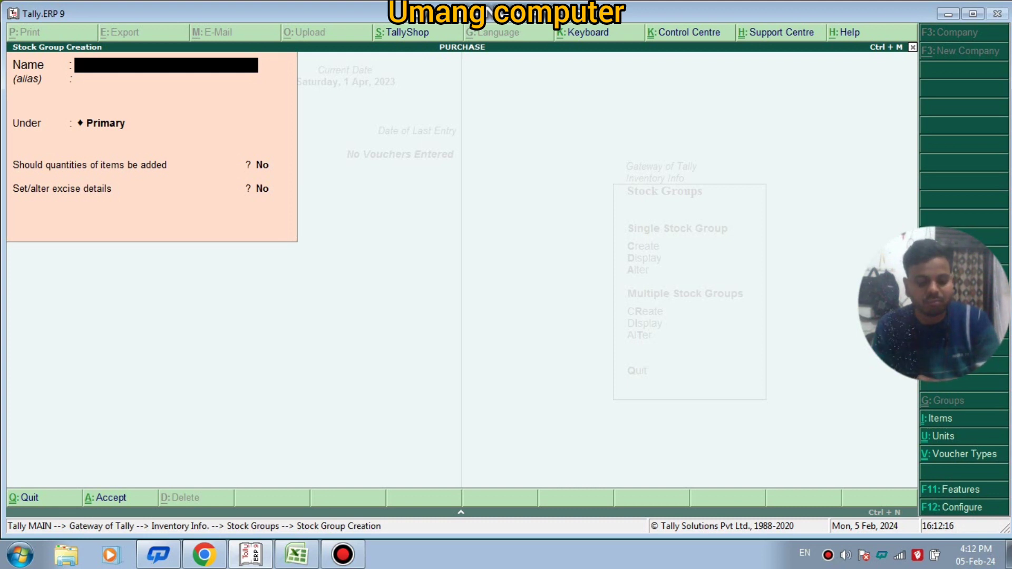
pyautogui.write('HAR')
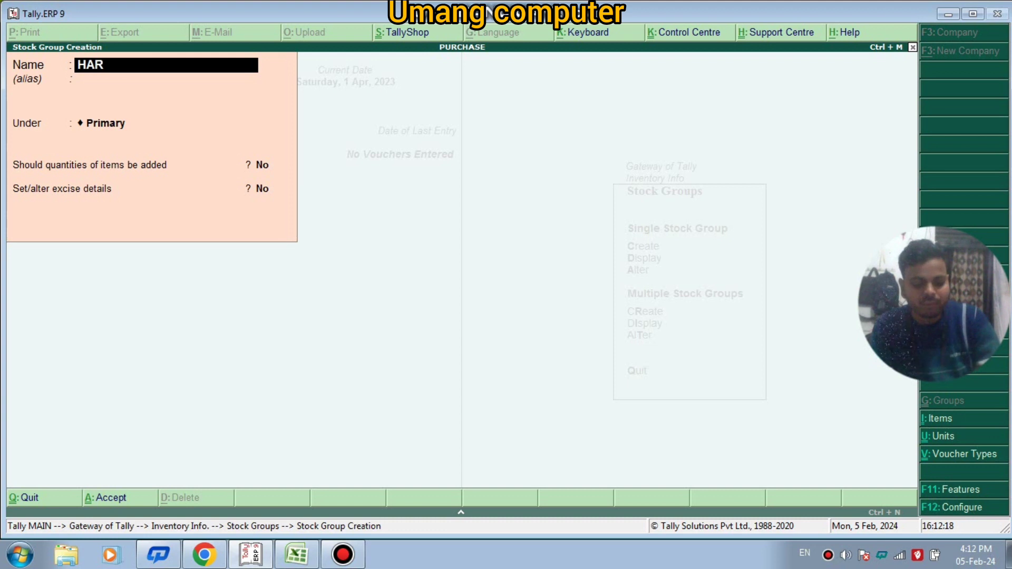
pyautogui.write('DWARE')
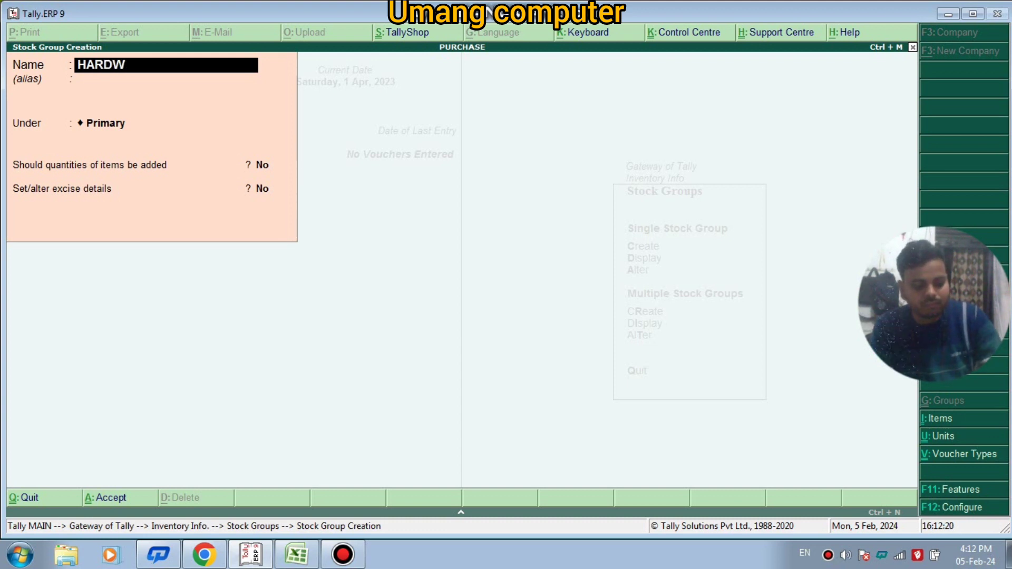
pyautogui.press('Return')
# - Leave the alias blank, keep the group under Primary with item quantities and excise details set to No, and save the stock group
pyautogui.press('Return')
pyautogui.press('Return')
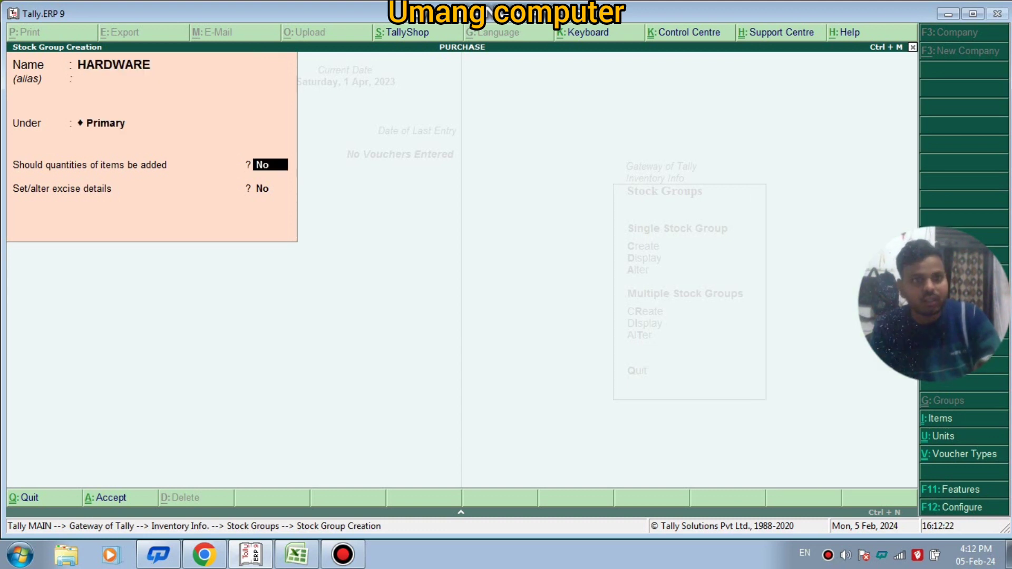
pyautogui.press('Return')
pyautogui.press('Return')
pyautogui.press('Return')
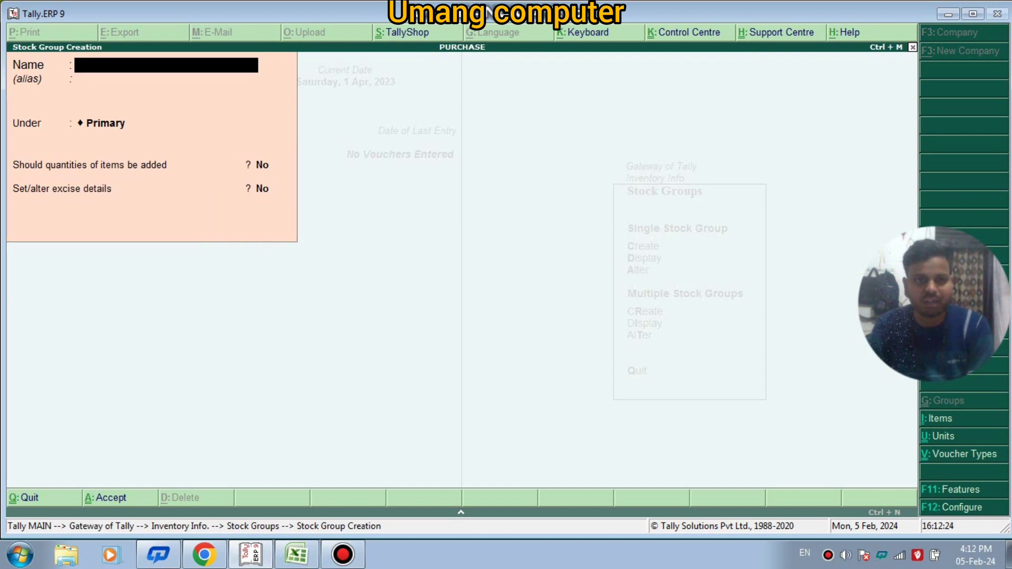
pyautogui.press('Escape')
pyautogui.press('Return')
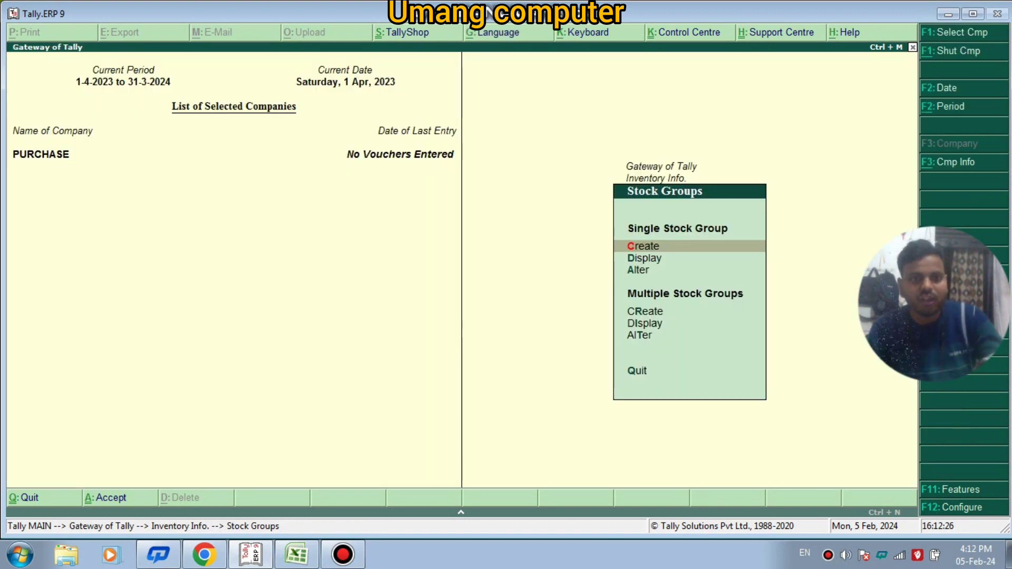
pyautogui.press('Escape')
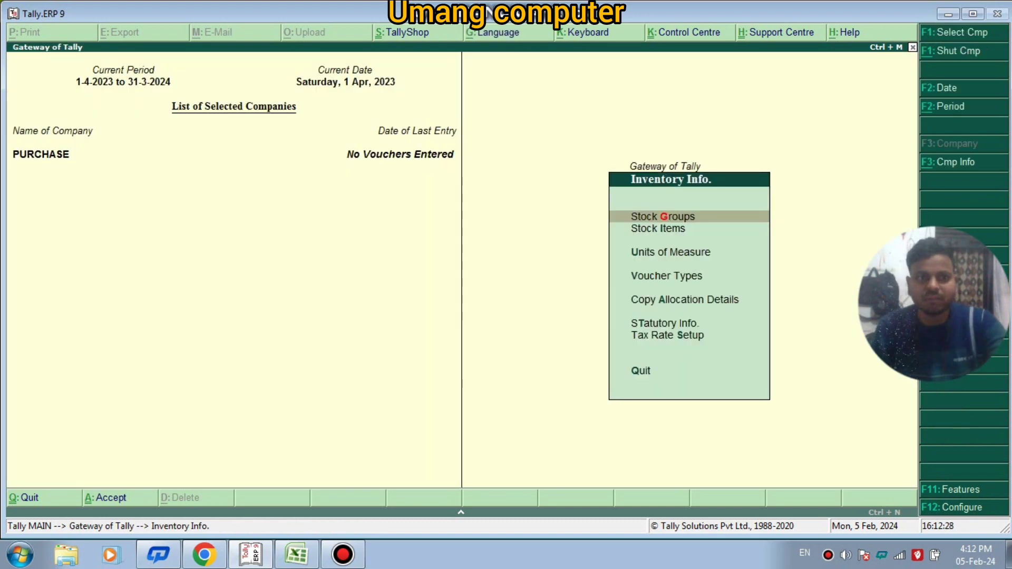
# - Start a new single stock item named SSD and leave its alias blank
pyautogui.press('Down')
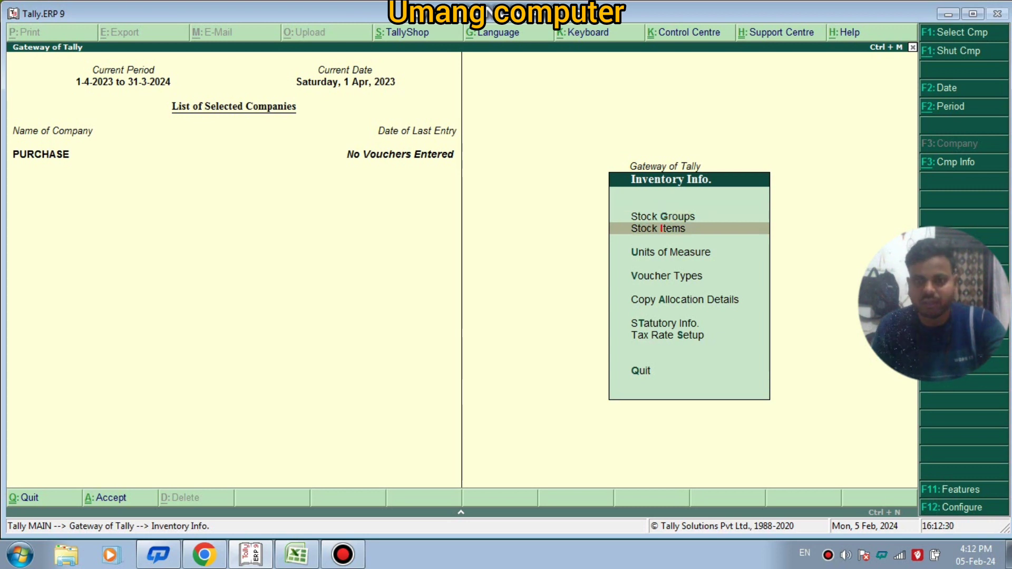
pyautogui.press('Return')
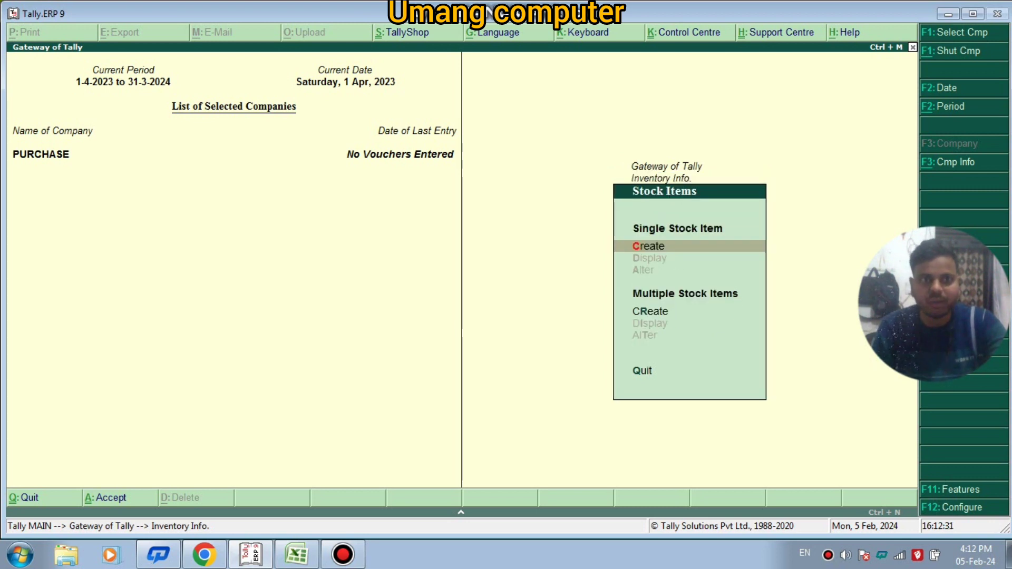
pyautogui.press('Return')
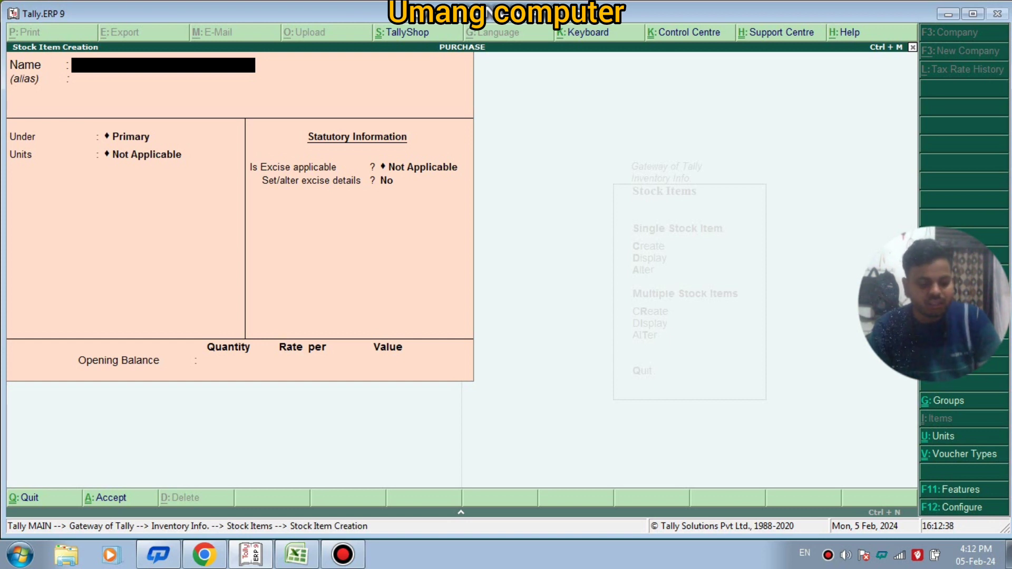
pyautogui.write('SSD')
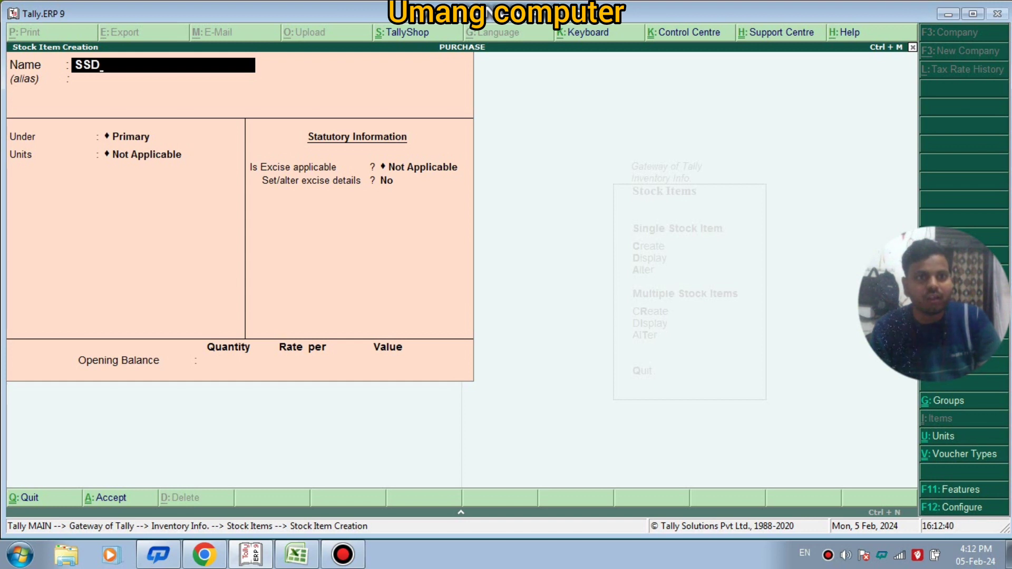
pyautogui.press('Return')
pyautogui.press('Return')
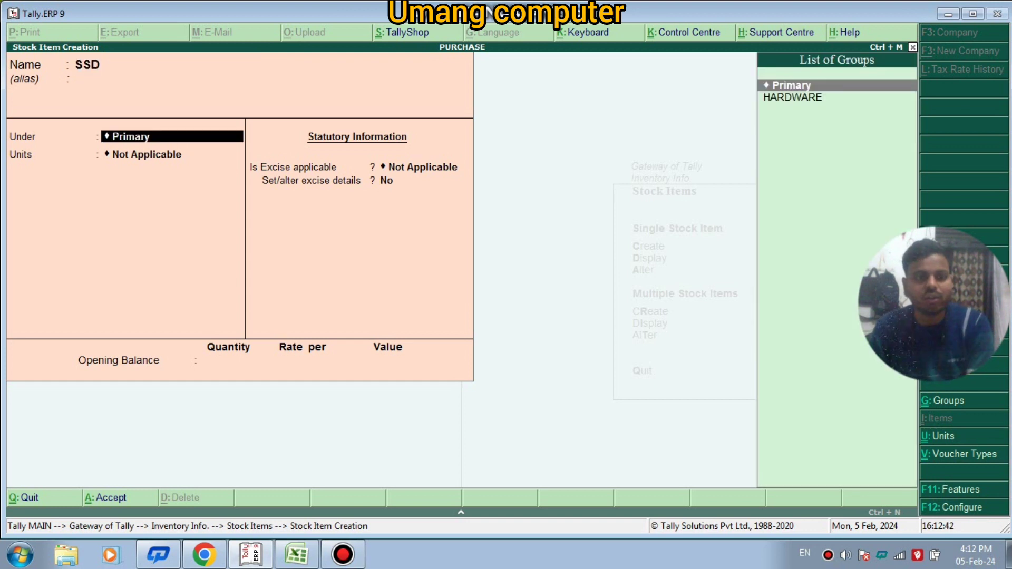
# - Place the SSD stock item under the HARDWARE group and set its units to PCS
pyautogui.press('Down')
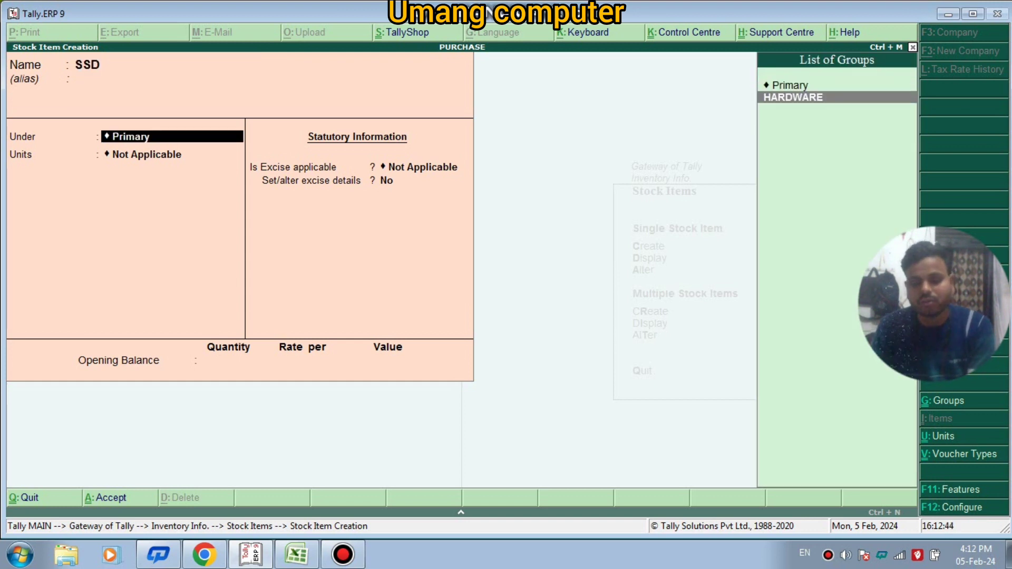
pyautogui.press('Right')
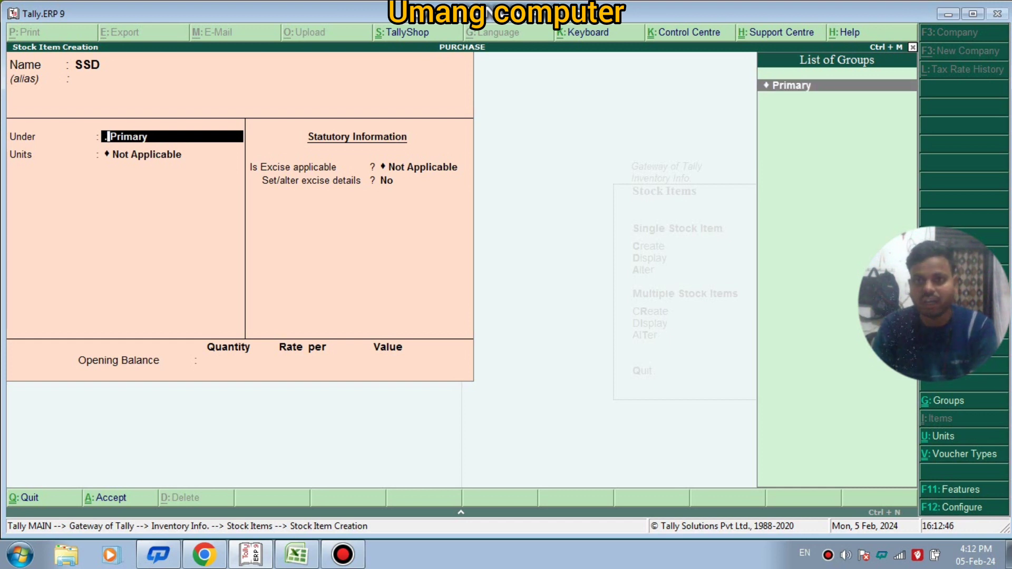
pyautogui.press('Return')
pyautogui.press('BackSpace')
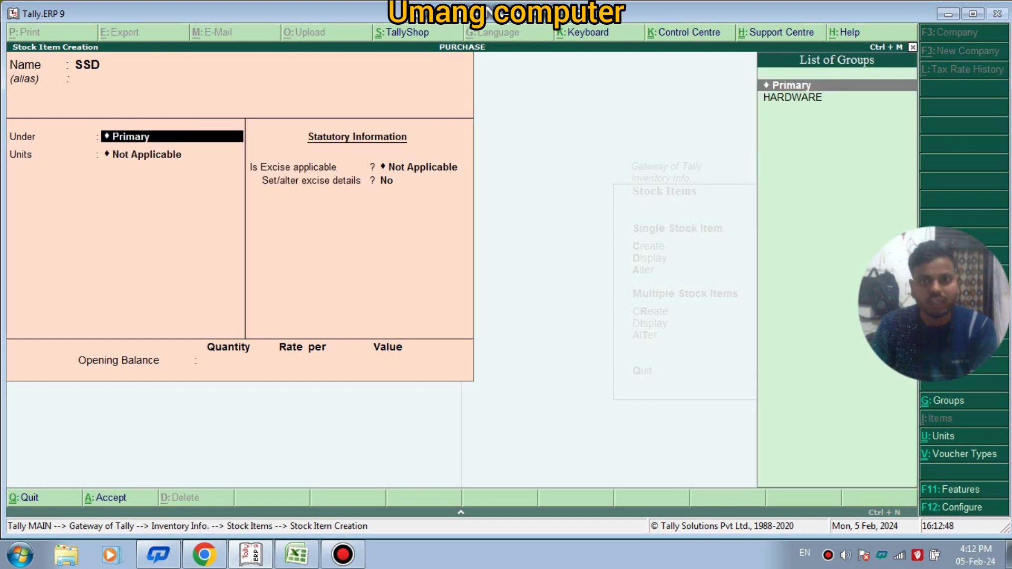
pyautogui.press('Down')
pyautogui.press('Return')
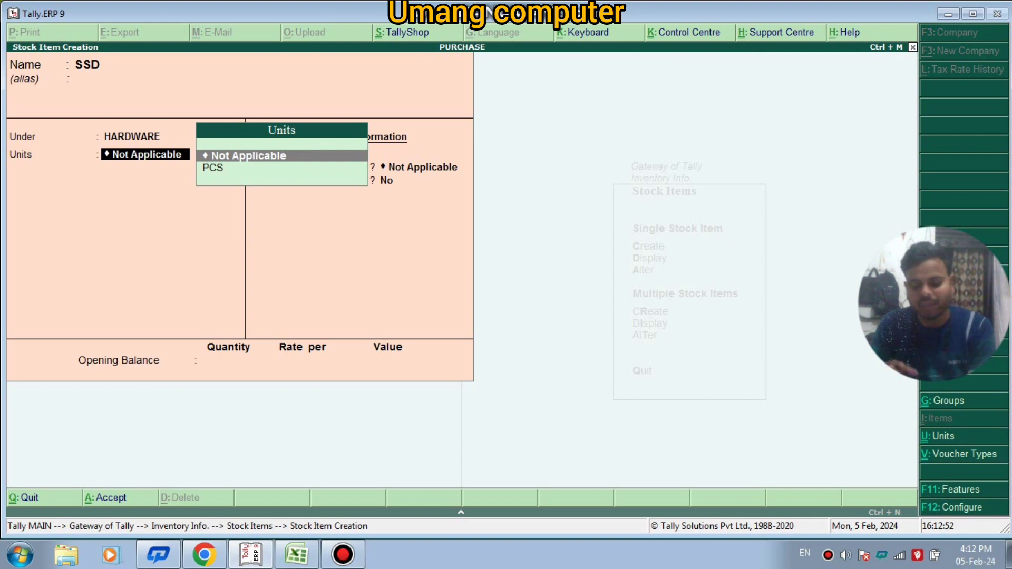
pyautogui.press('Down')
pyautogui.press('Return')
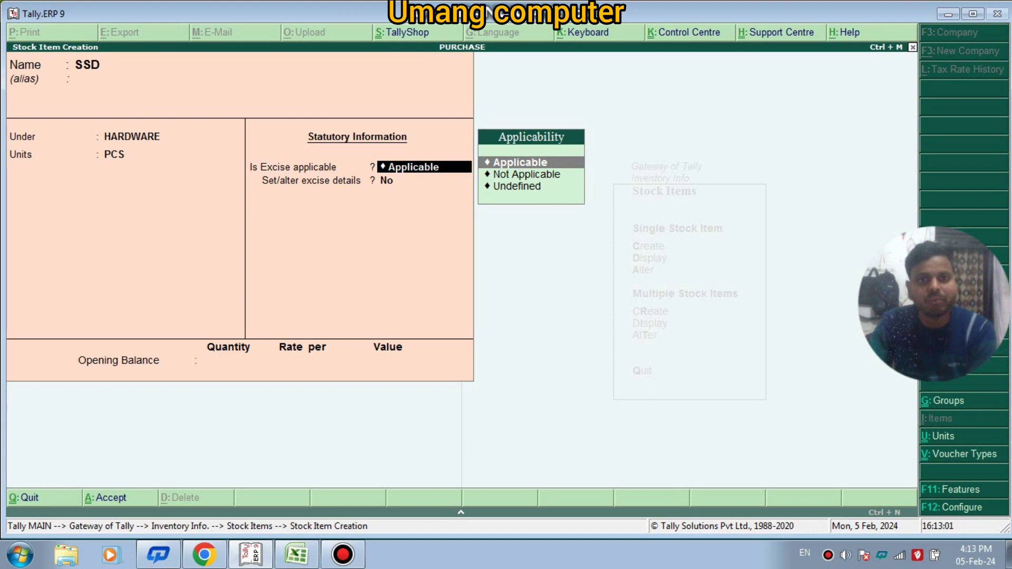
# - Keep excise as Applicable with excise details set to No, and save the SSD stock item
pyautogui.press('Return')
pyautogui.press('Return')
pyautogui.press('Return')
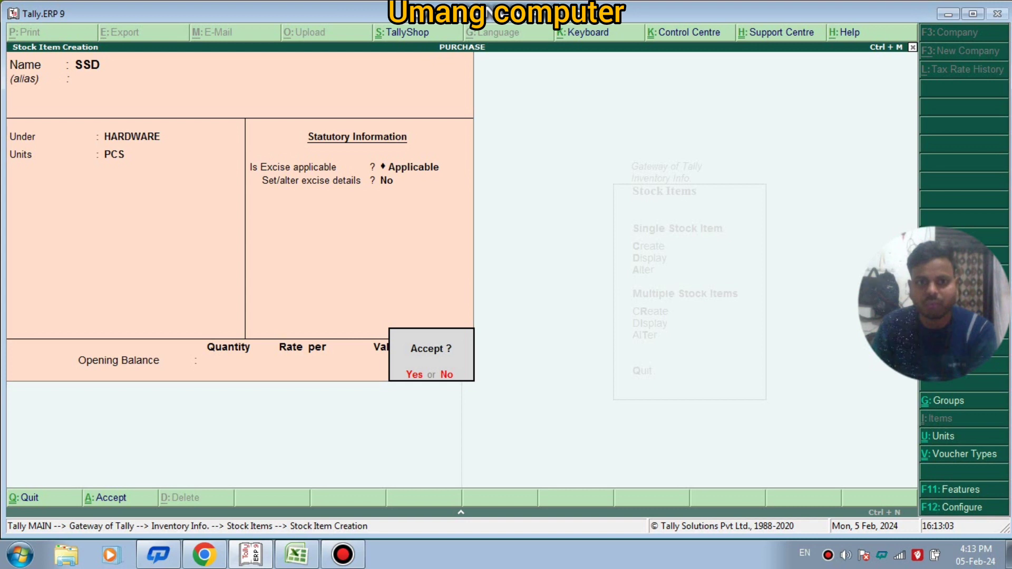
pyautogui.press('Return')
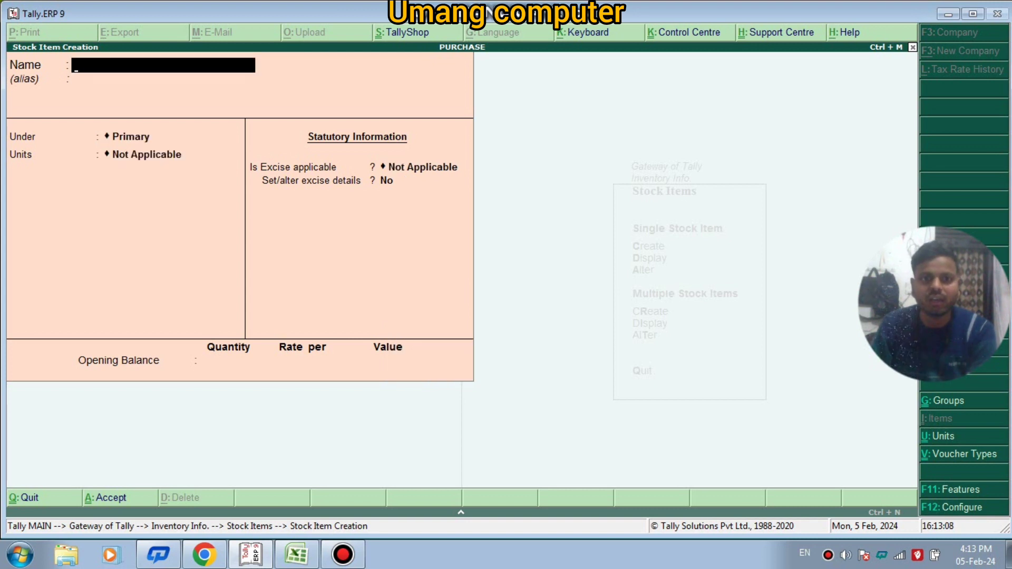
# - Quit stock item creation and return to the Gateway of Tally
pyautogui.press('Escape')
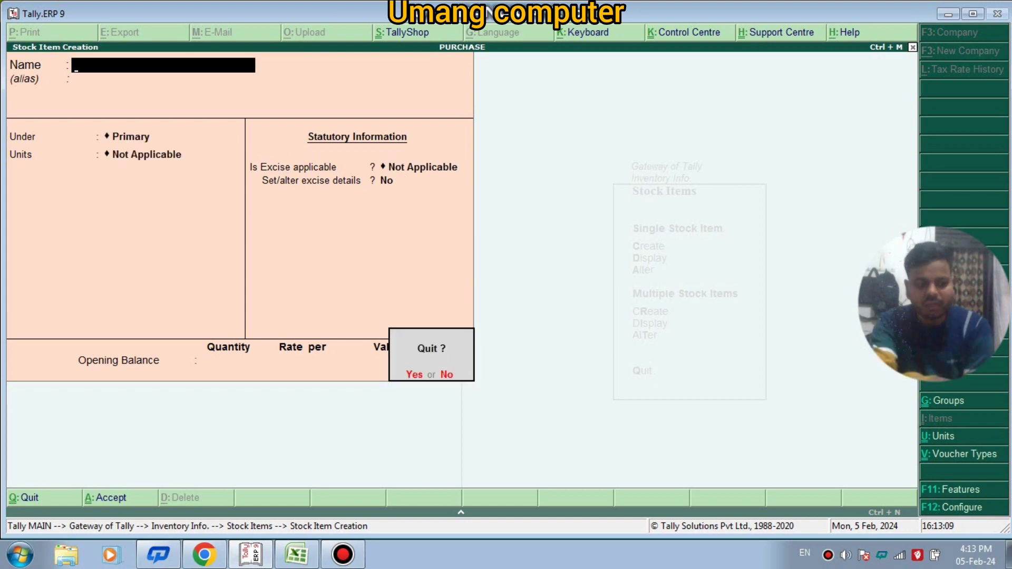
pyautogui.press('Return')
pyautogui.press('Escape')
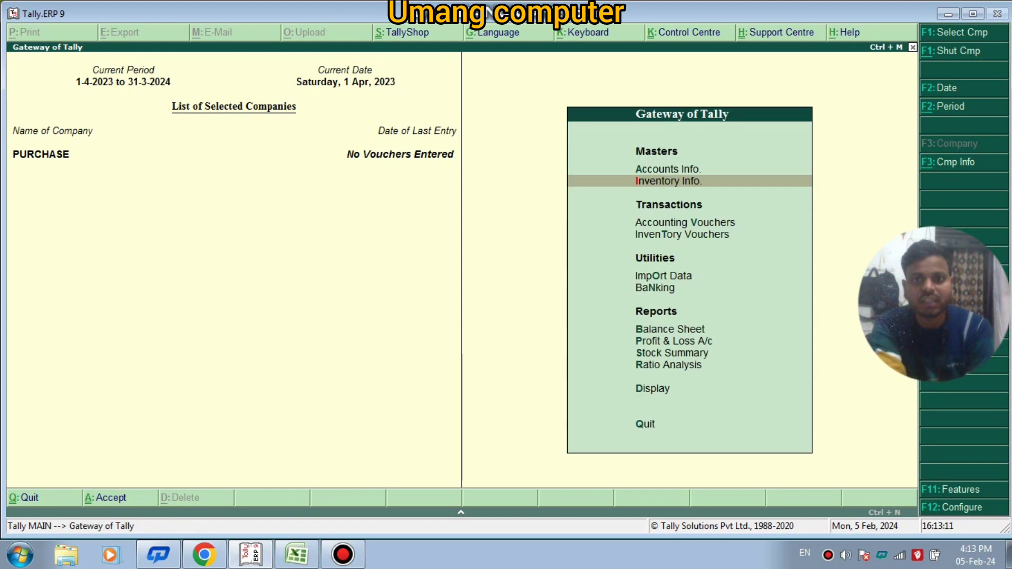
pyautogui.press('Escape')
pyautogui.press('Escape')
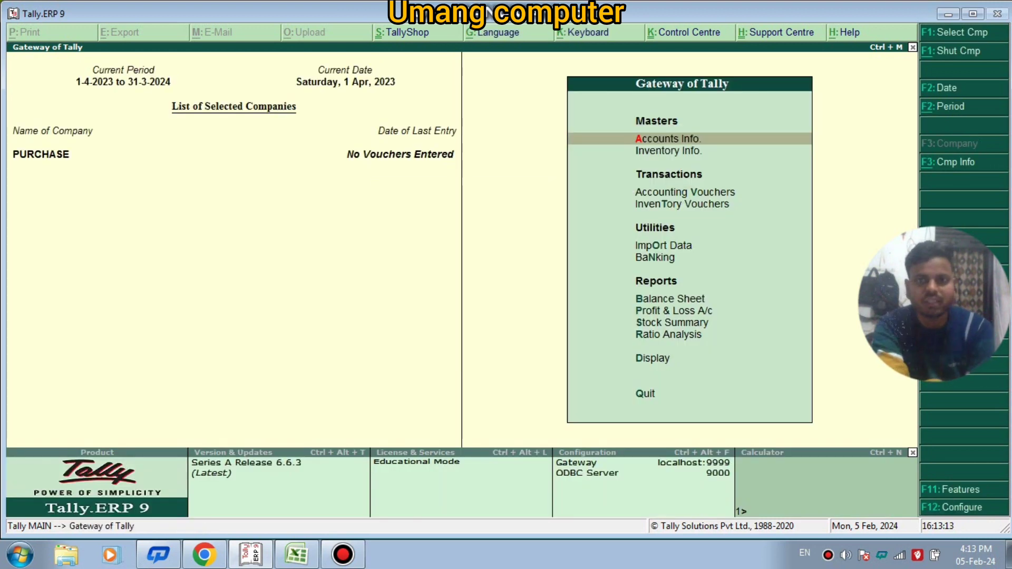
# - Open accounting voucher entry and switch to a new Purchase voucher
pyautogui.press('Down')
pyautogui.press('Down')
pyautogui.press('Down')
pyautogui.press('Up')
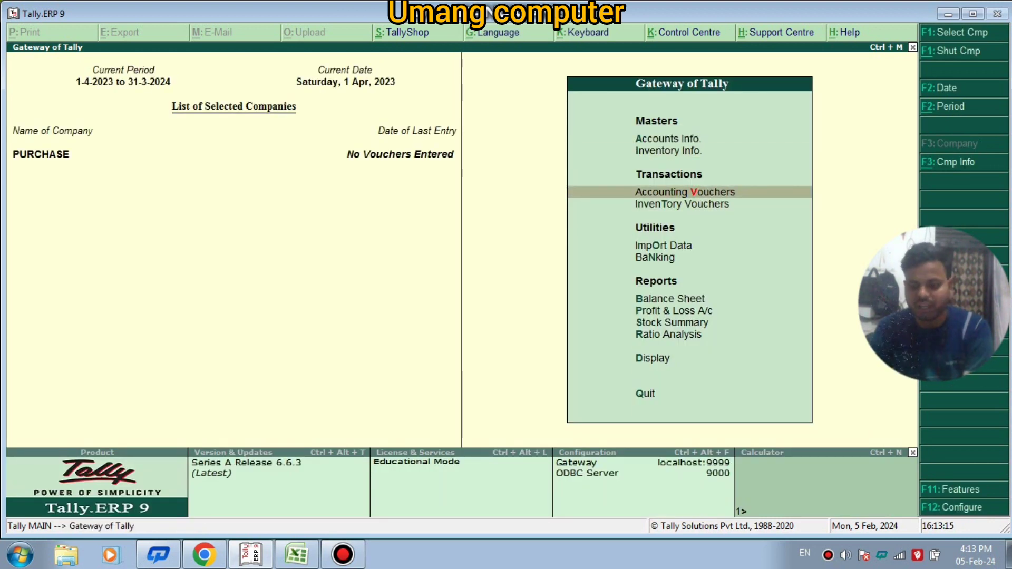
pyautogui.press('Return')
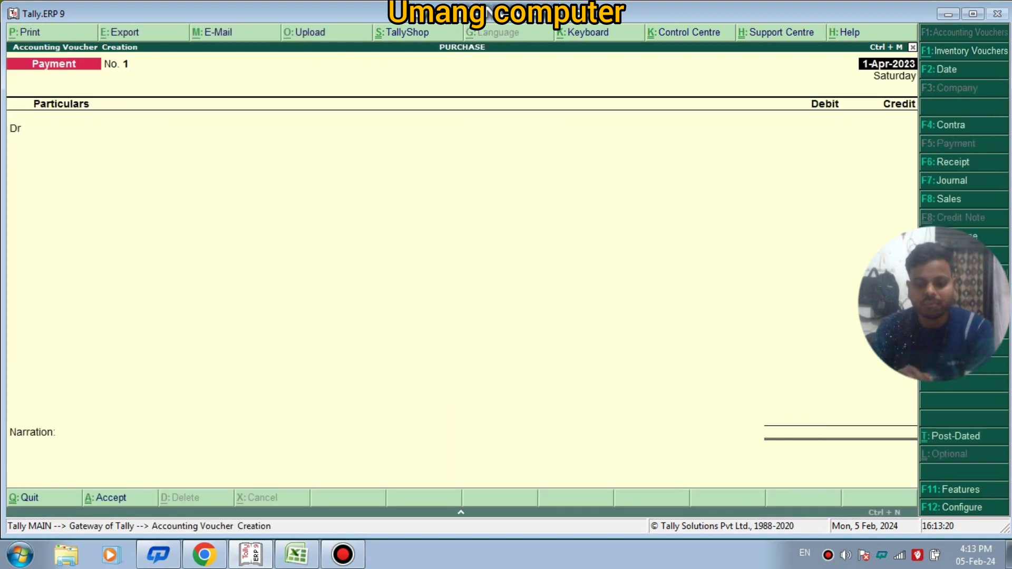
pyautogui.press('F9')
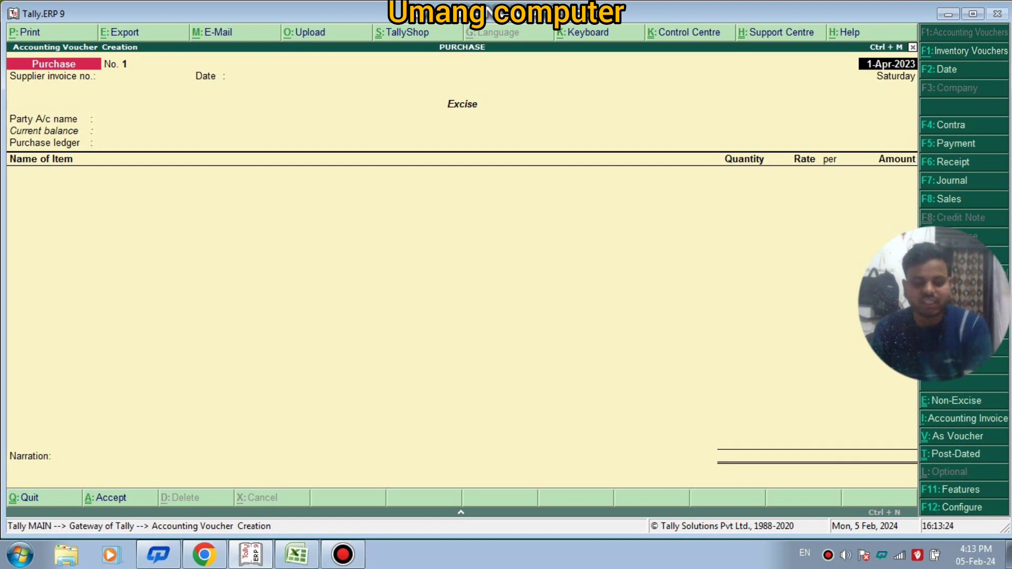
# - Leave the supplier invoice number and date blank and choose the supplier's ledger as the party account
pyautogui.press('Return')
pyautogui.press('Return')
pyautogui.press('Return')
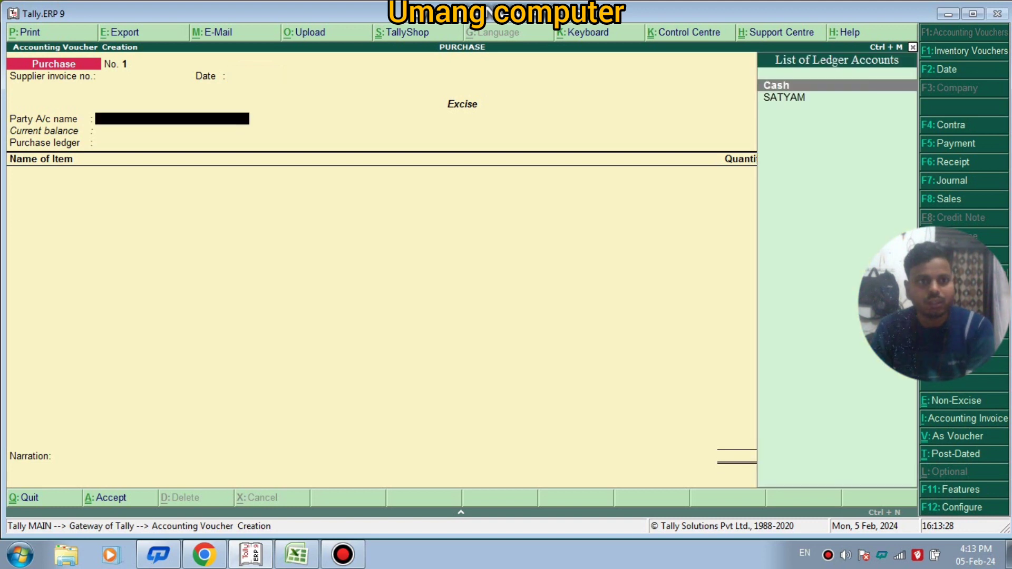
pyautogui.press('Down')
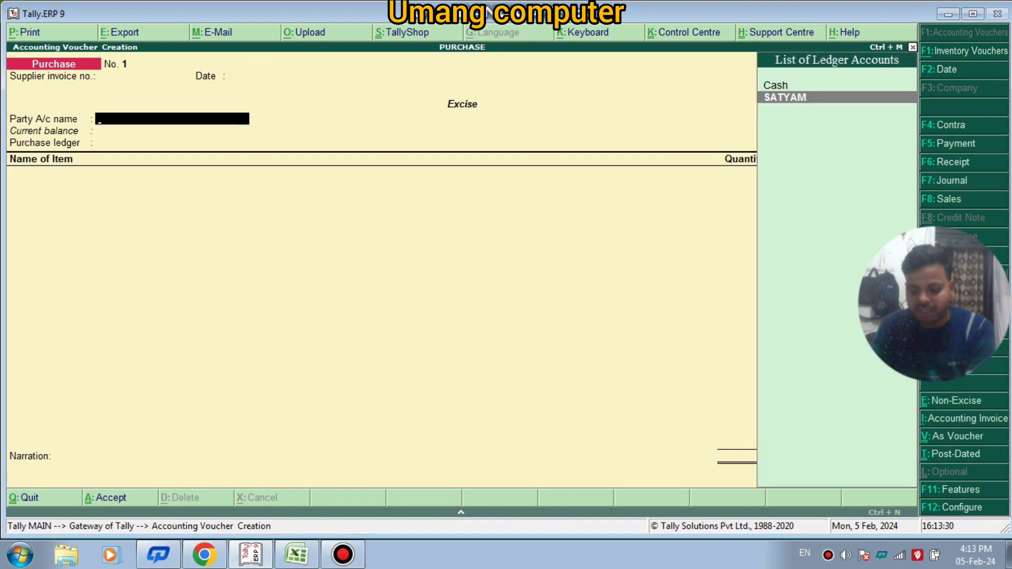
pyautogui.press('Return')
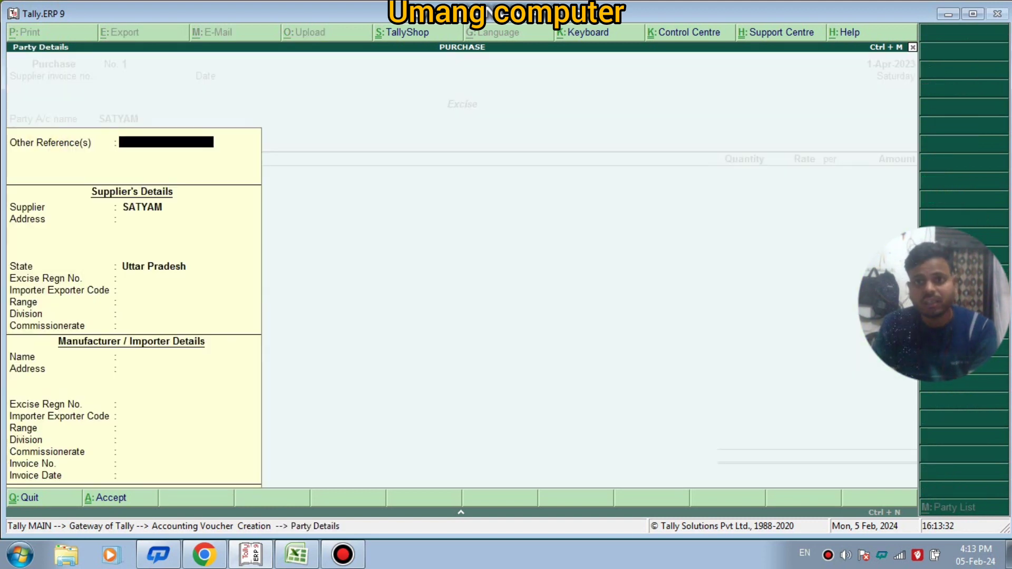
# - Accept the supplier and manufacturer details of the party without entering anything
pyautogui.press('Return')
pyautogui.press('Return')
pyautogui.press('Return')
pyautogui.press('Return')
pyautogui.press('Return')
pyautogui.press('Return')
pyautogui.press('Return')
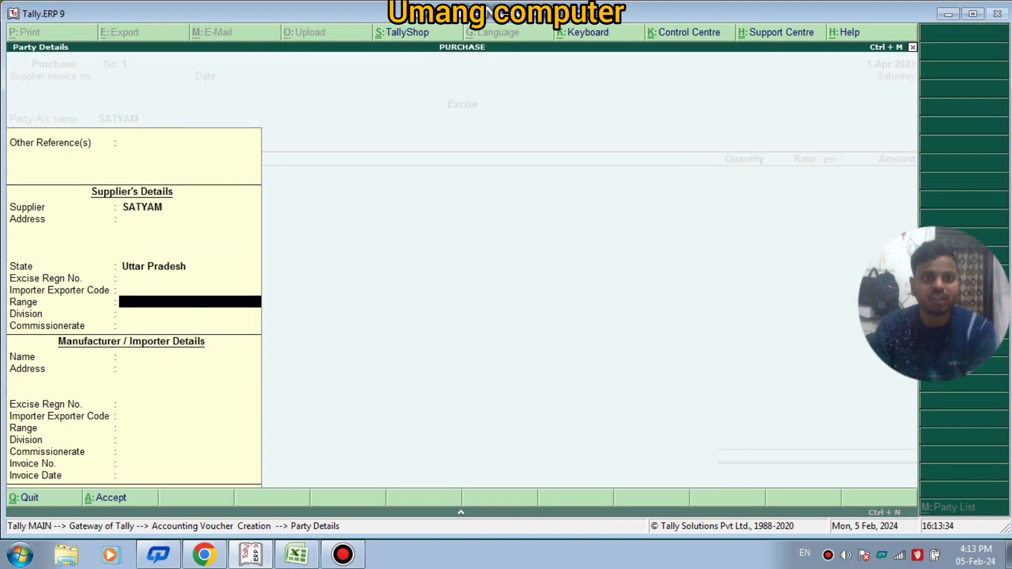
pyautogui.press('Return')
pyautogui.press('Return')
pyautogui.press('Return')
pyautogui.press('Return')
pyautogui.press('Return')
pyautogui.press('Return')
pyautogui.press('Return')
pyautogui.press('Return')
pyautogui.press('Return')
pyautogui.press('Return')
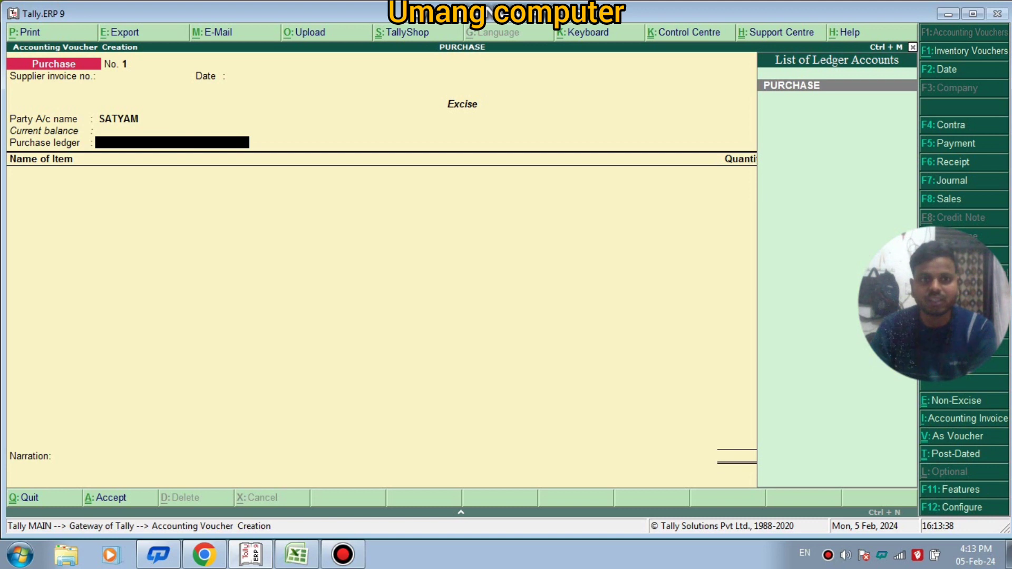
# - Choose PURCHASE as the purchase ledger and SSD as the first item of the voucher
pyautogui.press('Return')
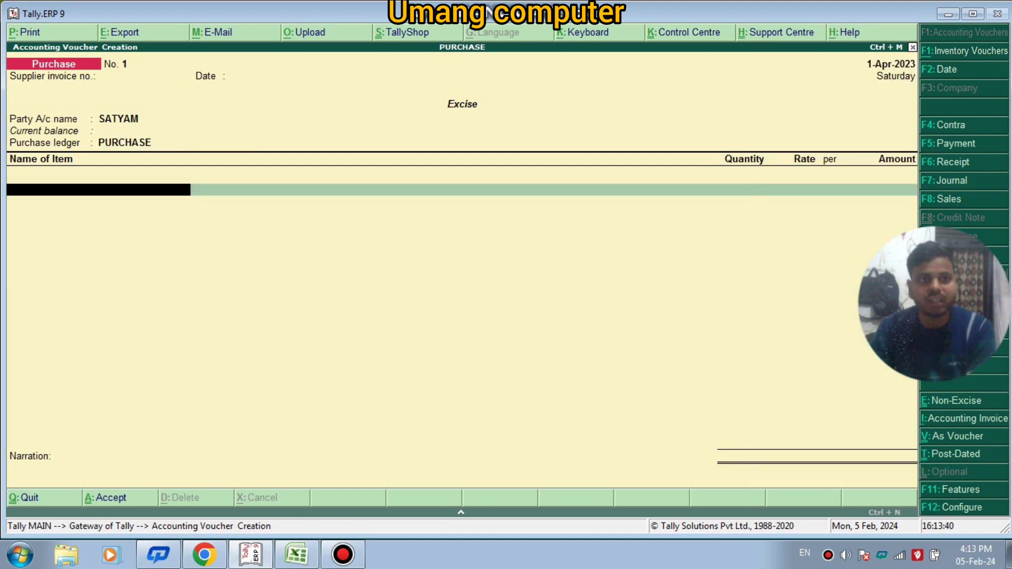
pyautogui.press('Down')
pyautogui.press('Down')
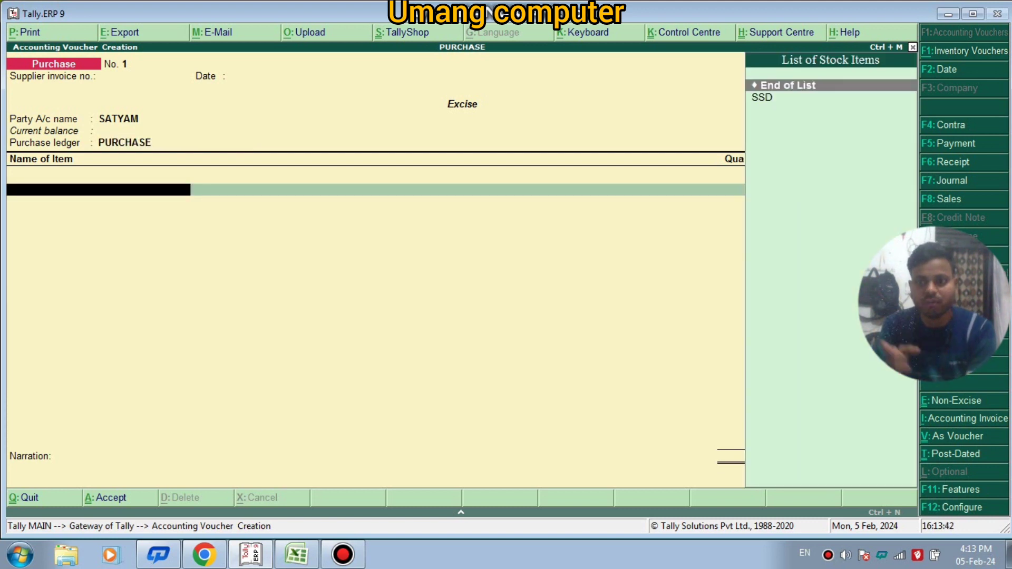
pyautogui.press('Return')
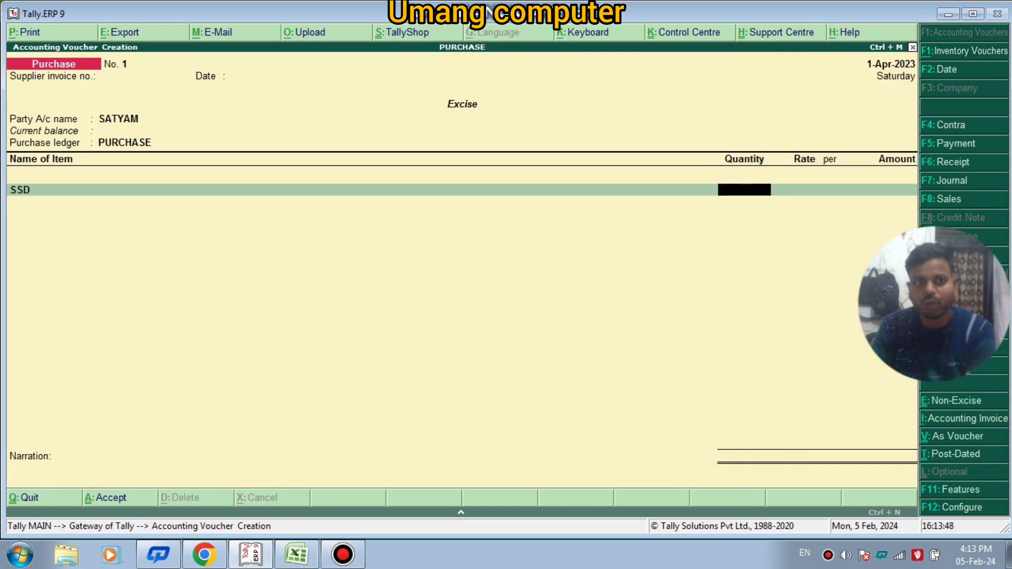
# - Enter a quantity of 10 PCS at a rate of 1200 per PCS for SSD and accept the calculated amount
pyautogui.write('10')
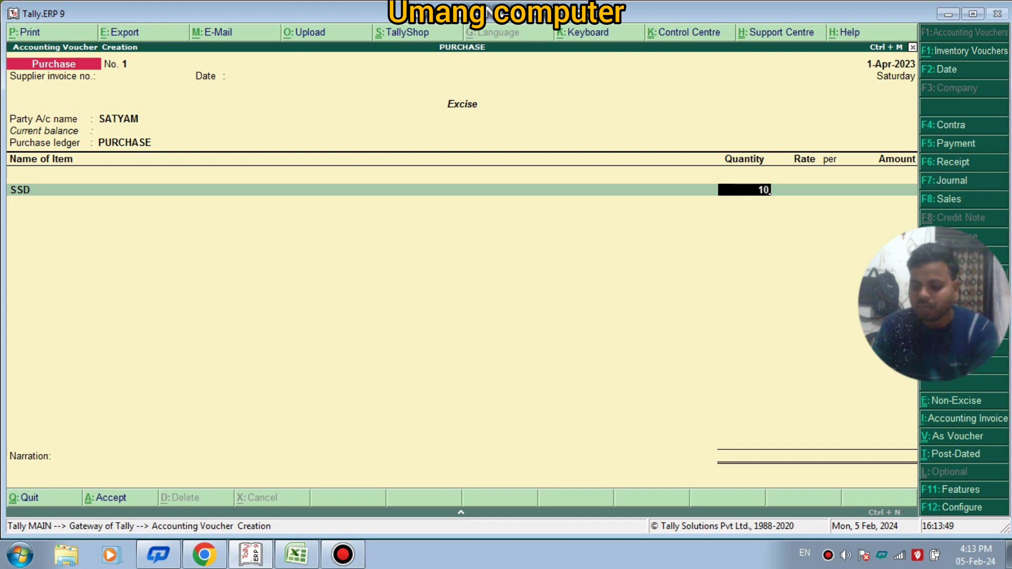
pyautogui.press('Return')
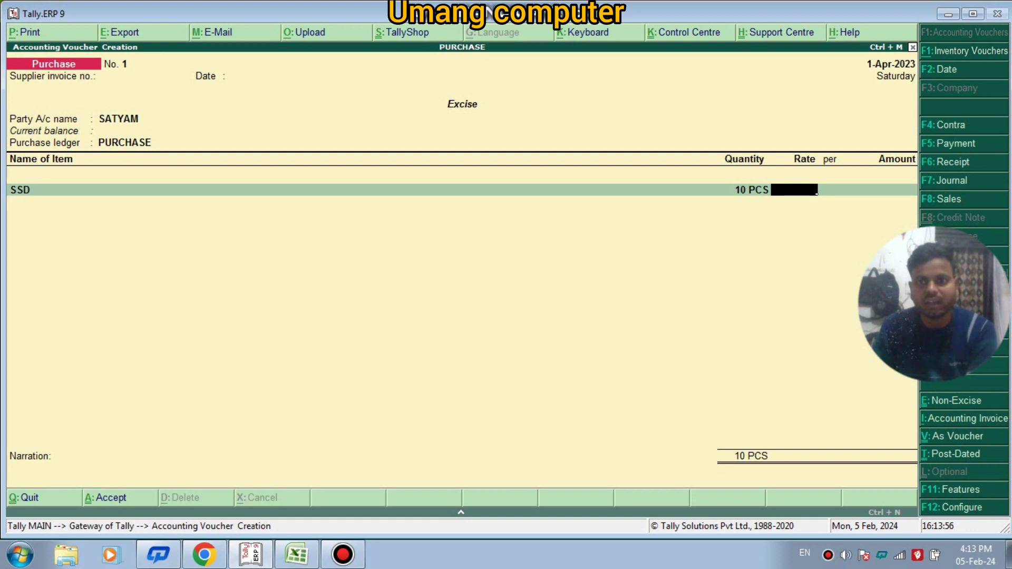
pyautogui.write('1200')
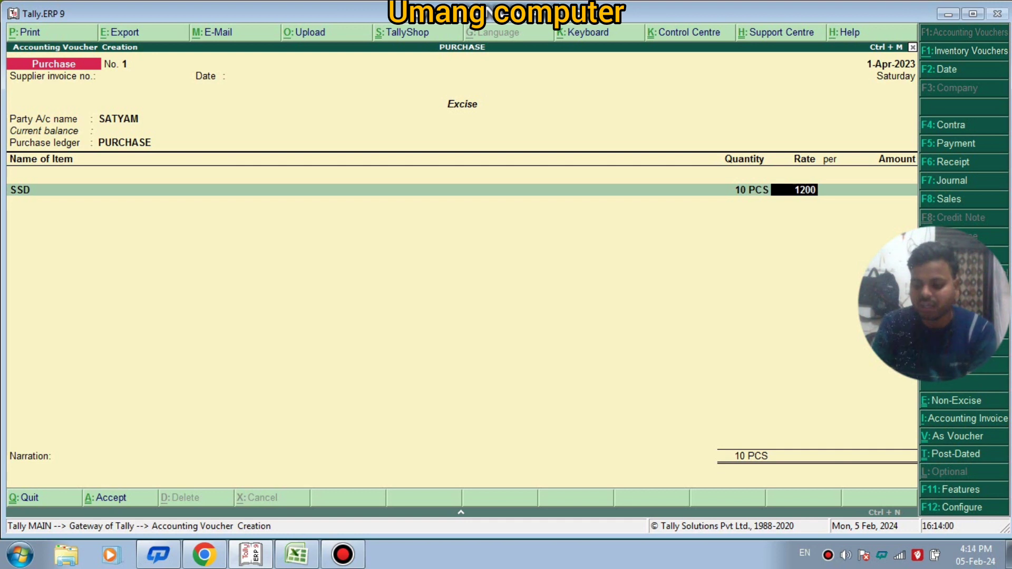
pyautogui.press('Return')
pyautogui.press('Return')
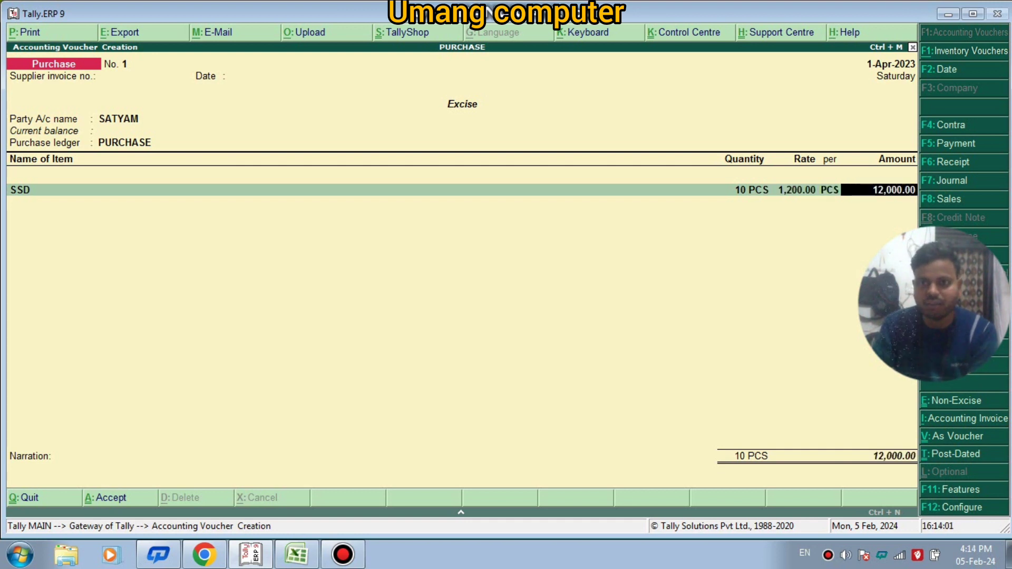
pyautogui.press('Return')
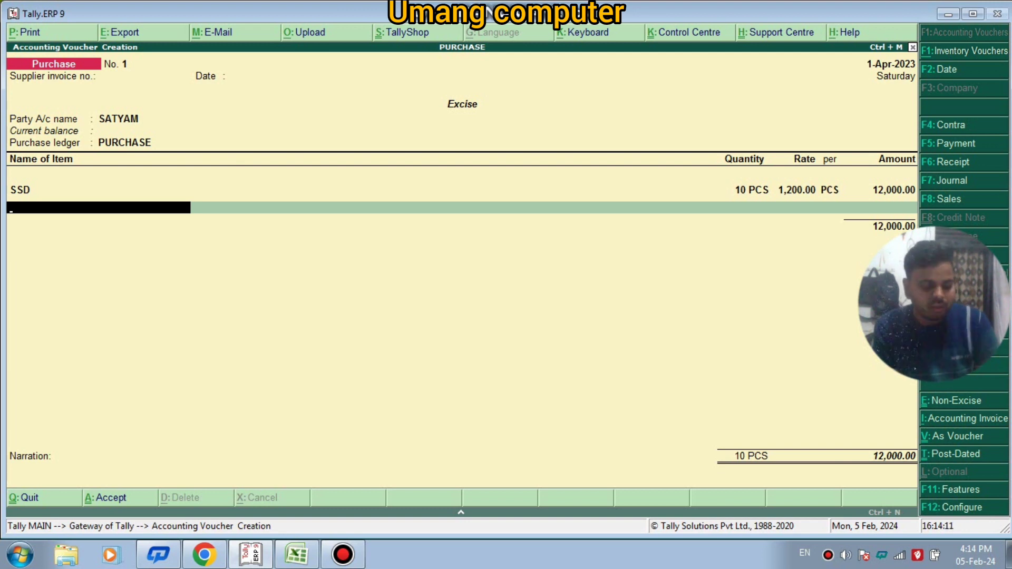
# - Create a stock item MOUSE from within the voucher, under HARDWARE with unit PCS and excise applicable, and save it
pyautogui.hotkey('alt', 'c')
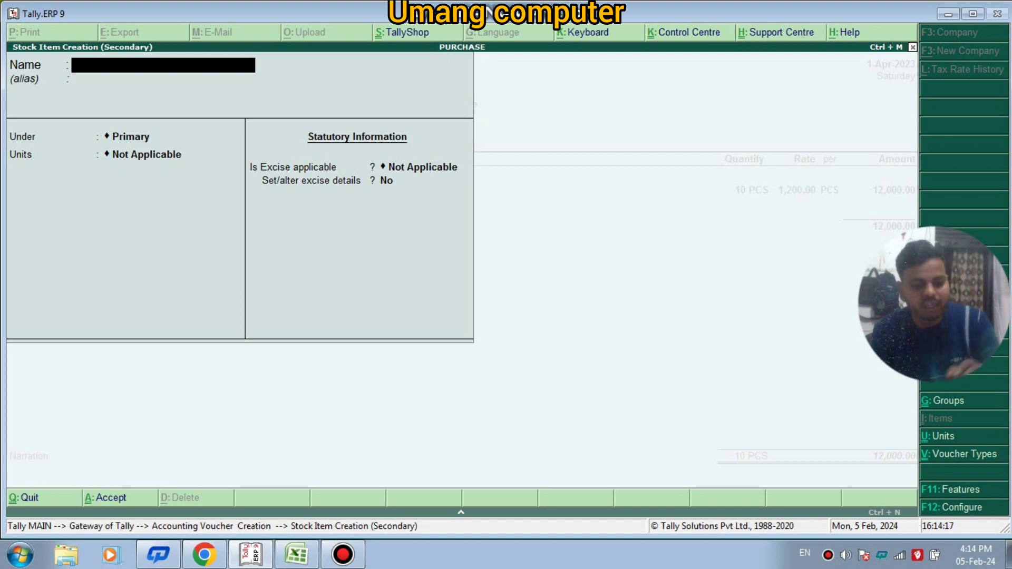
pyautogui.write('MOUSE')
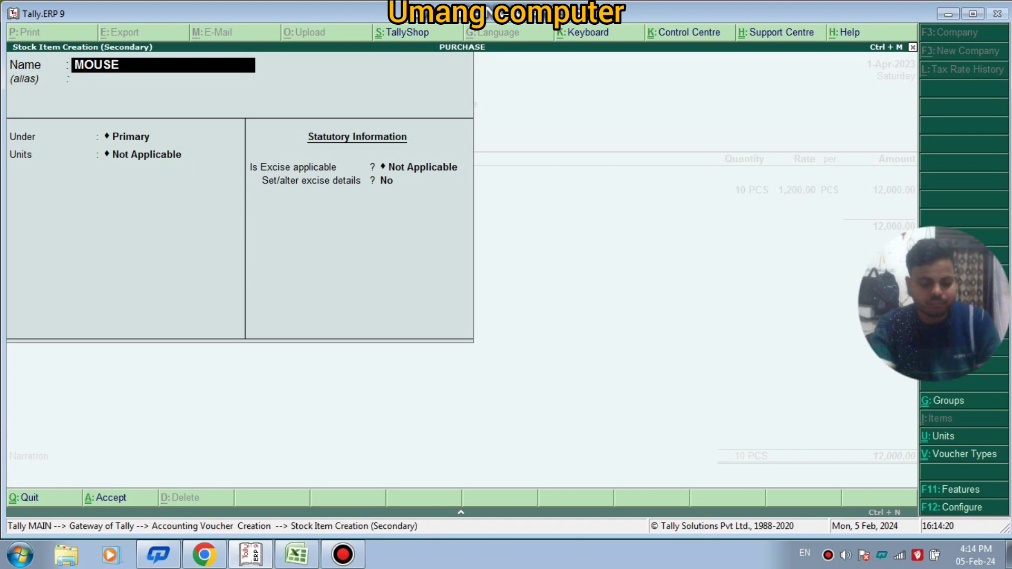
pyautogui.press('Return')
pyautogui.press('Return')
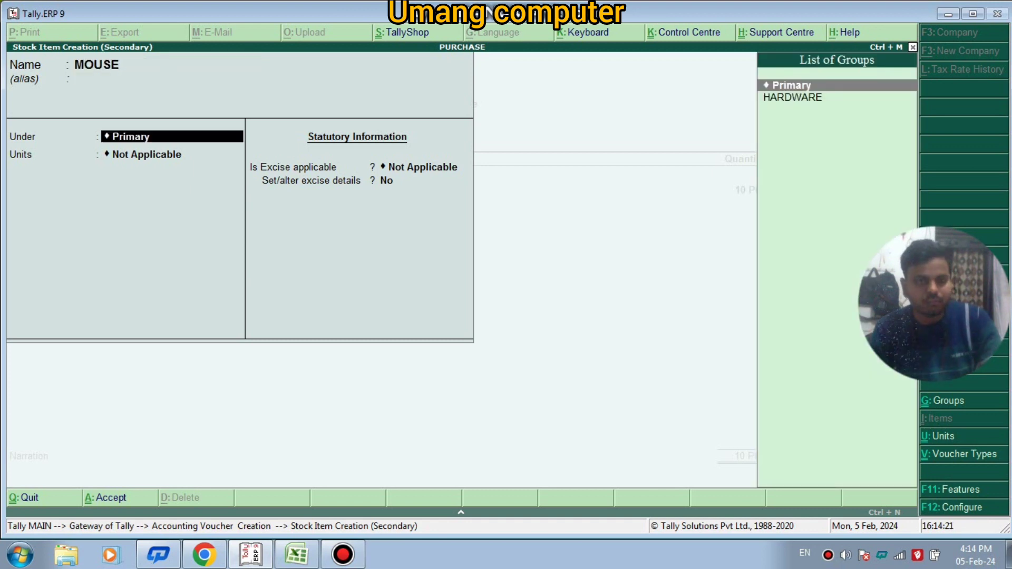
pyautogui.press('Down')
pyautogui.press('Return')
pyautogui.press('Down')
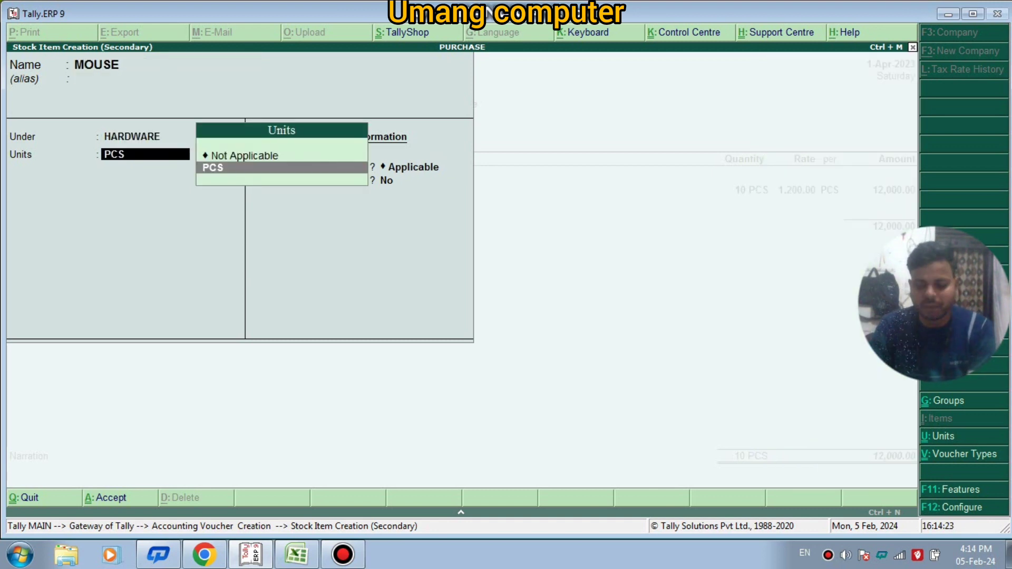
pyautogui.press('Return')
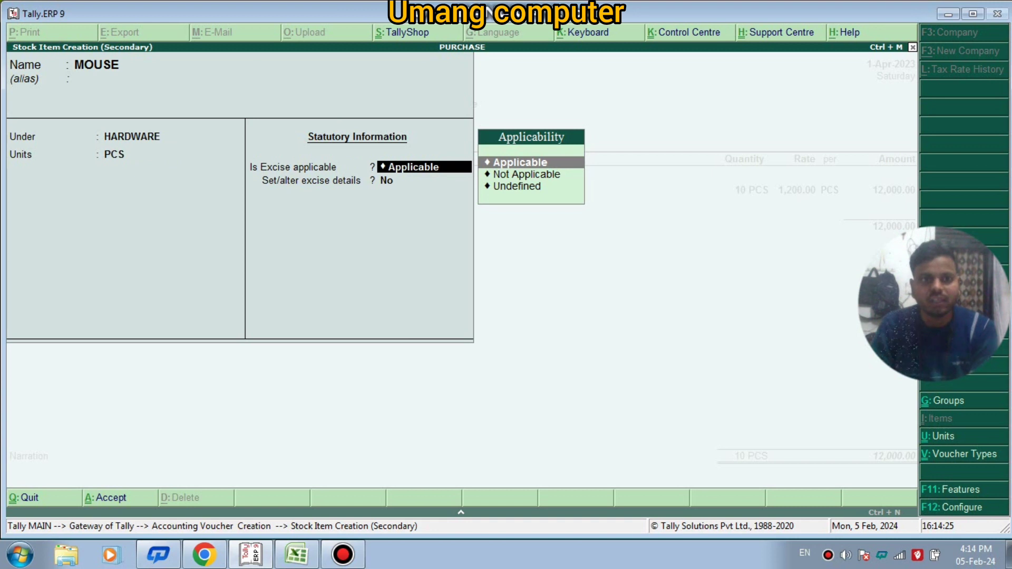
pyautogui.press('Return')
pyautogui.press('Return')
pyautogui.press('Return')
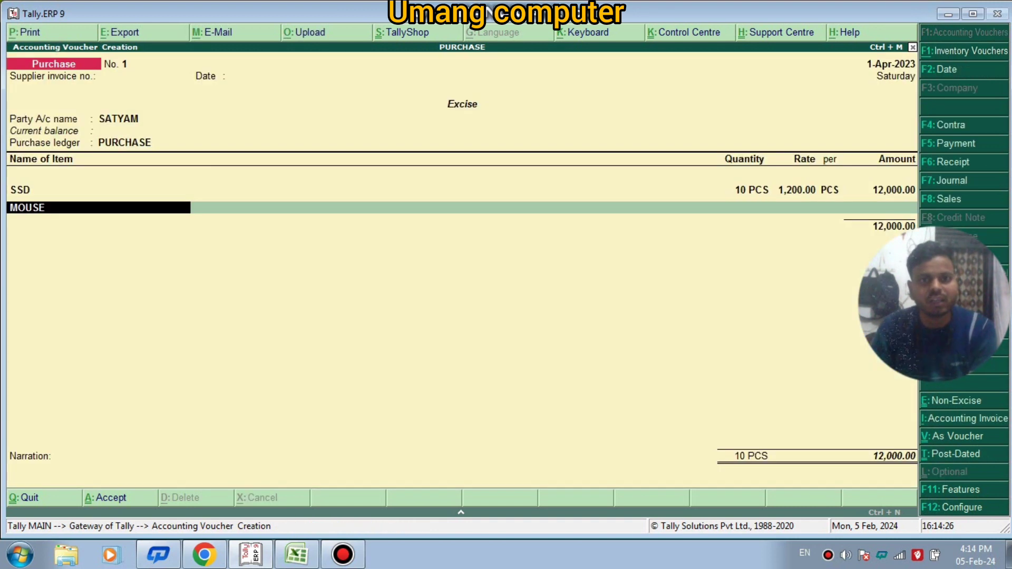
# - Enter MOUSE in the voucher with a quantity of 10 PCS at a rate of 250 per PCS and end the item list
pyautogui.write('10')
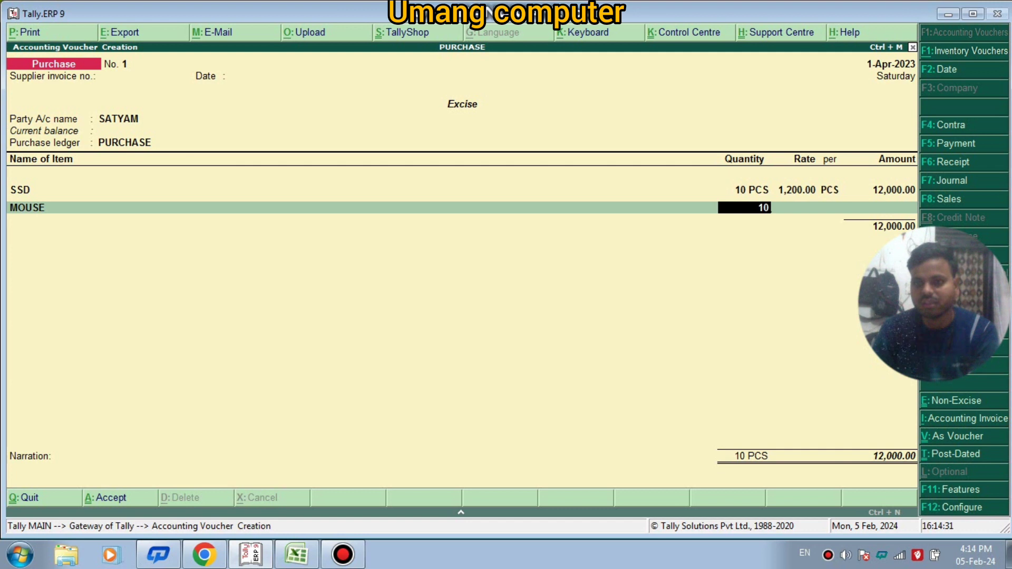
pyautogui.press('Return')
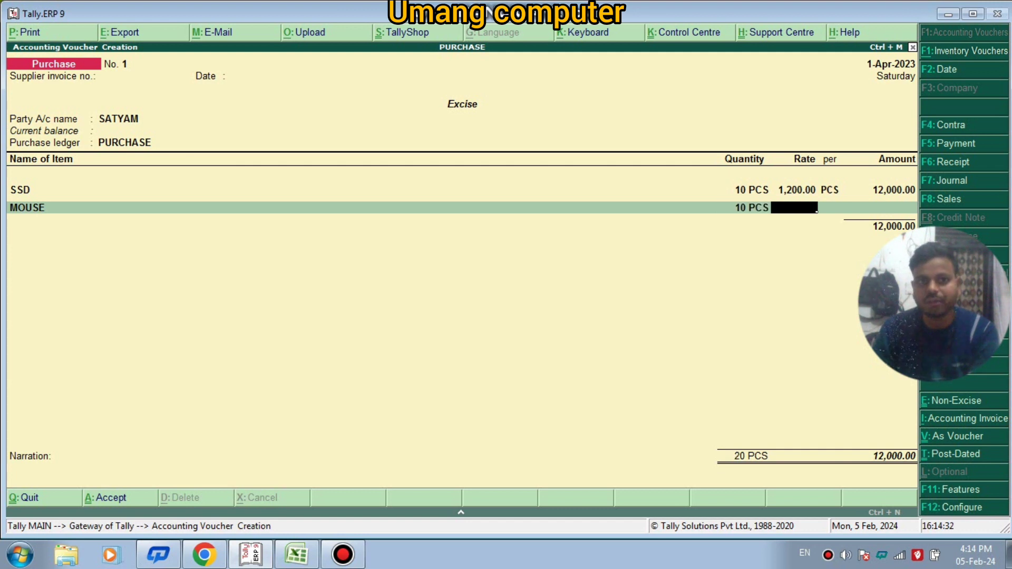
pyautogui.write('25')
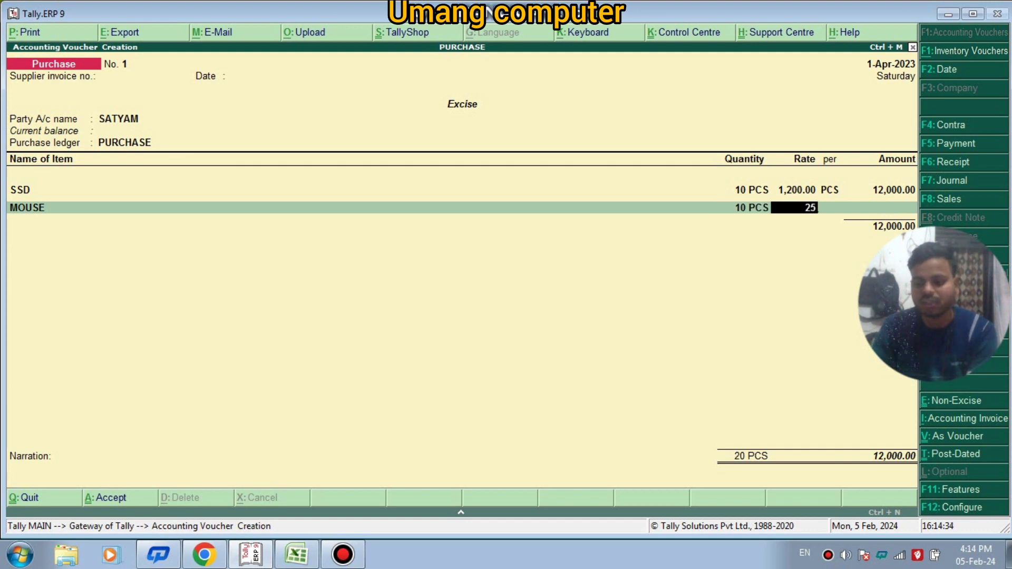
pyautogui.write('0')
pyautogui.press('Return')
pyautogui.press('Return')
pyautogui.press('Return')
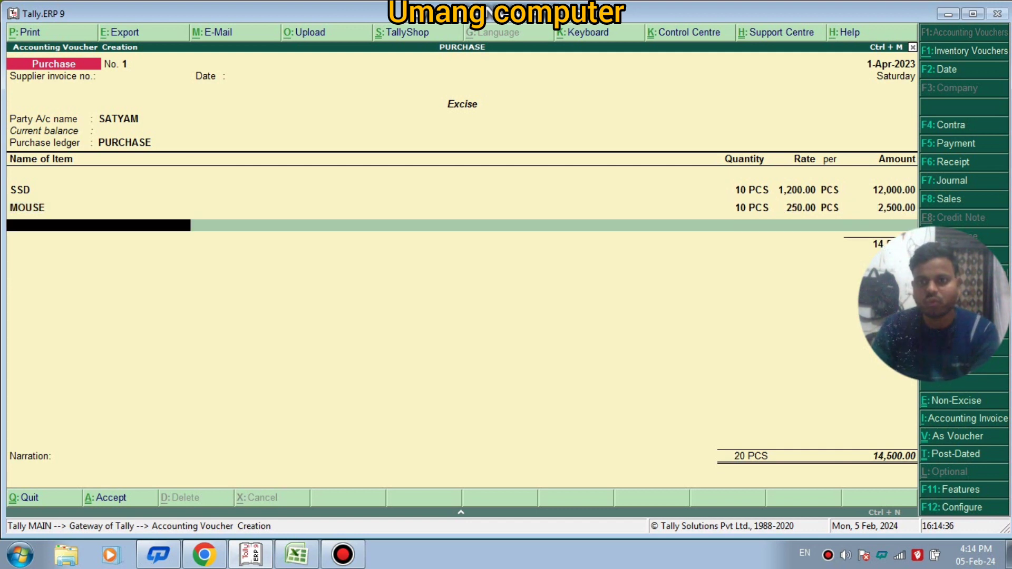
pyautogui.press('Return')
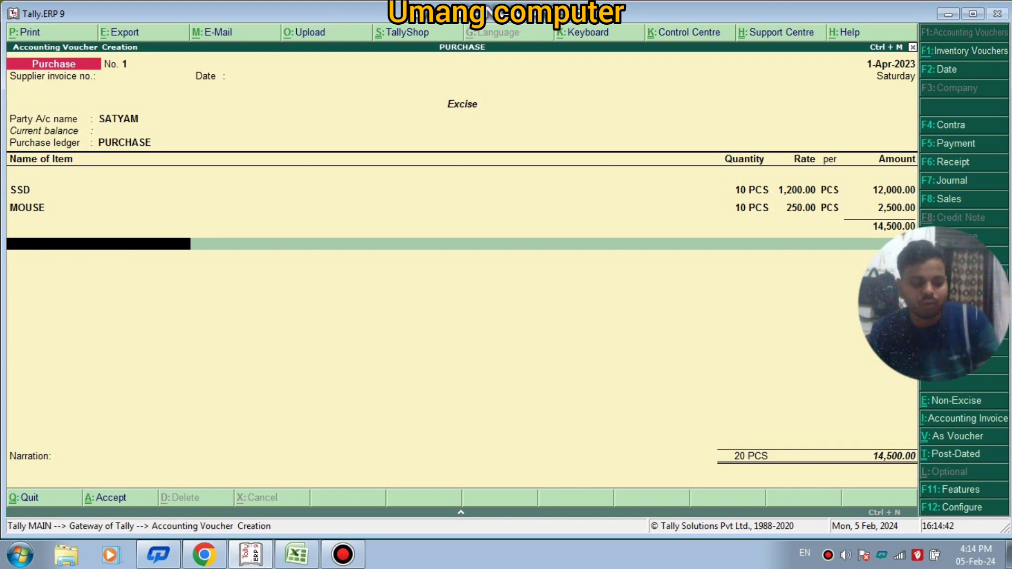
# - Start a new ledger from within the voucher and name it PURCHASE TAX, leaving the alias blank
pyautogui.hotkey('alt', 'c')
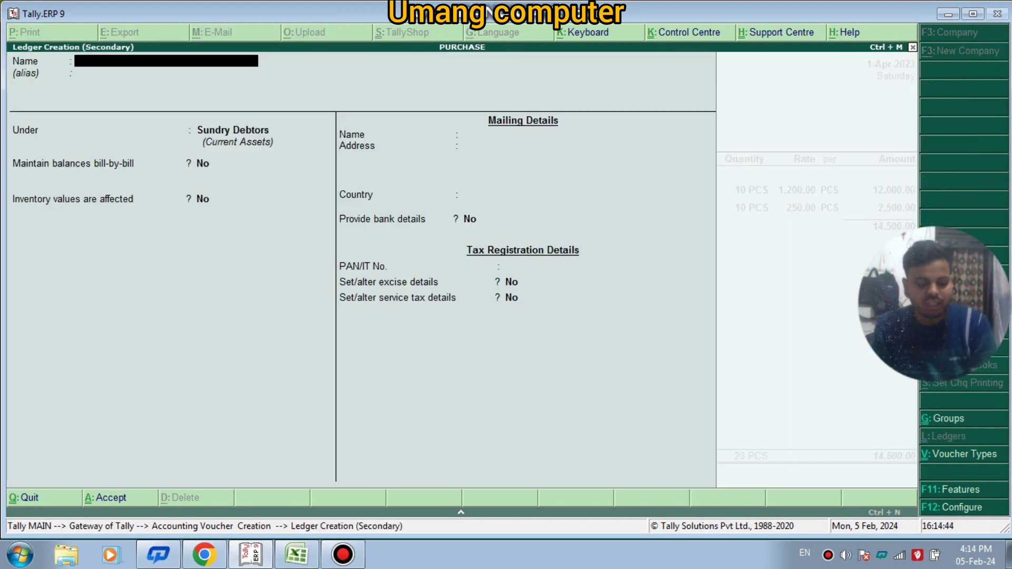
pyautogui.write('PU')
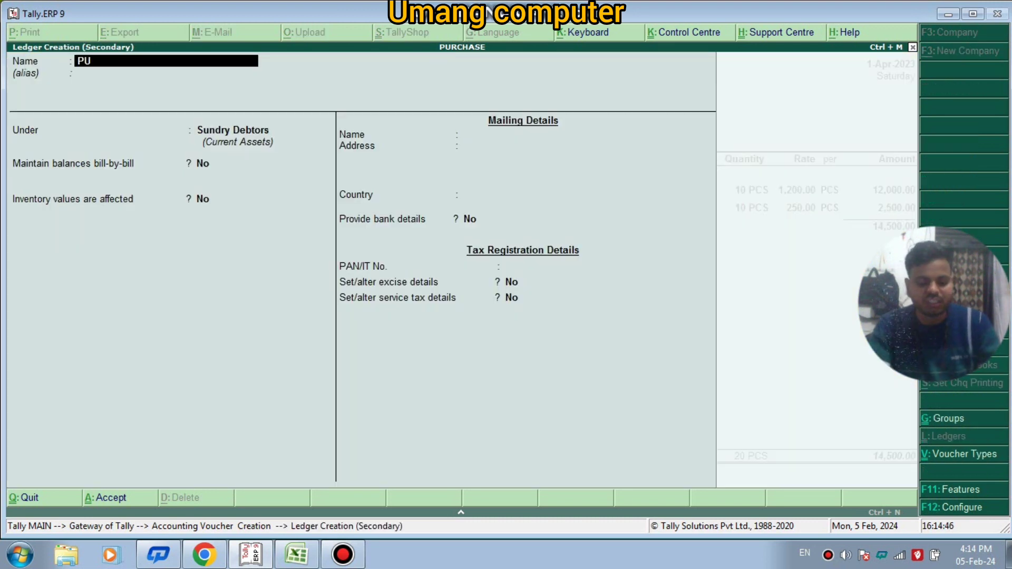
pyautogui.write('RCHA')
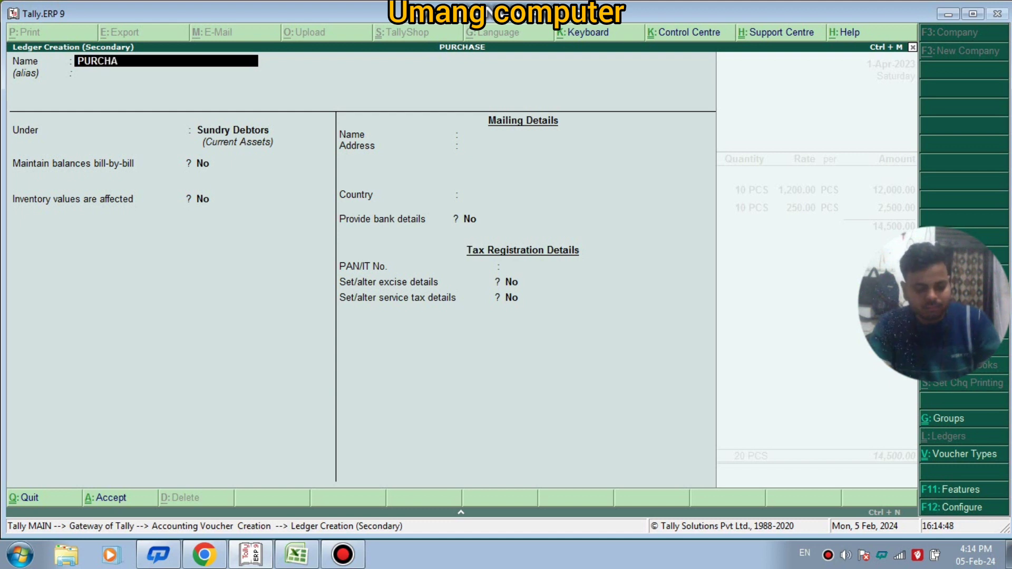
pyautogui.write('SE')
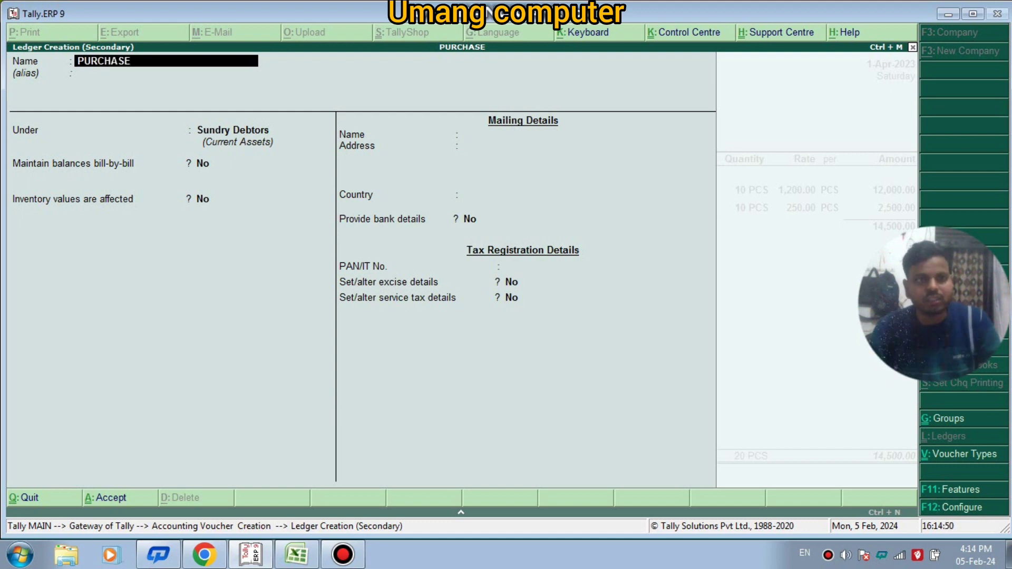
pyautogui.write(' TAX')
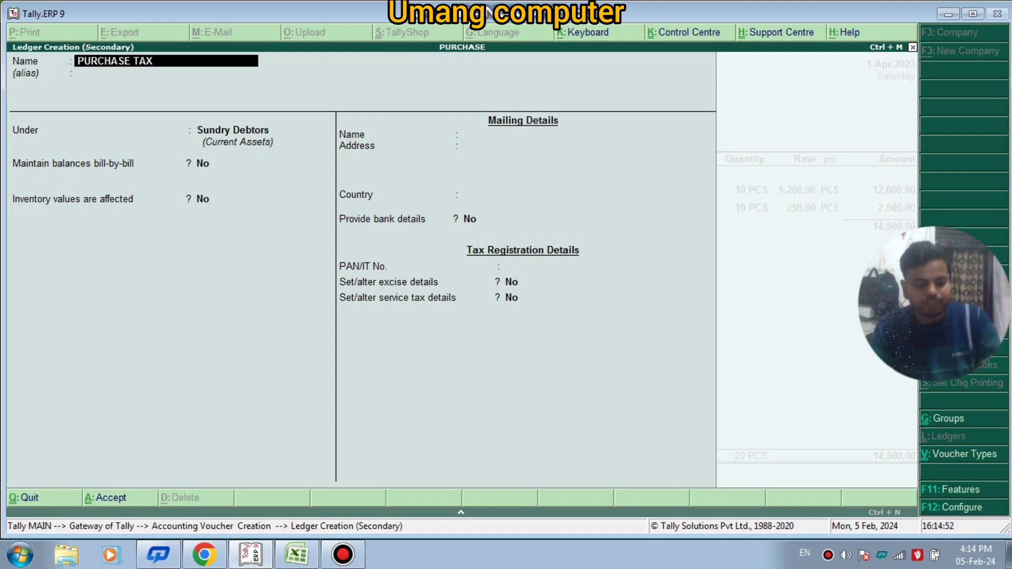
pyautogui.press('Return')
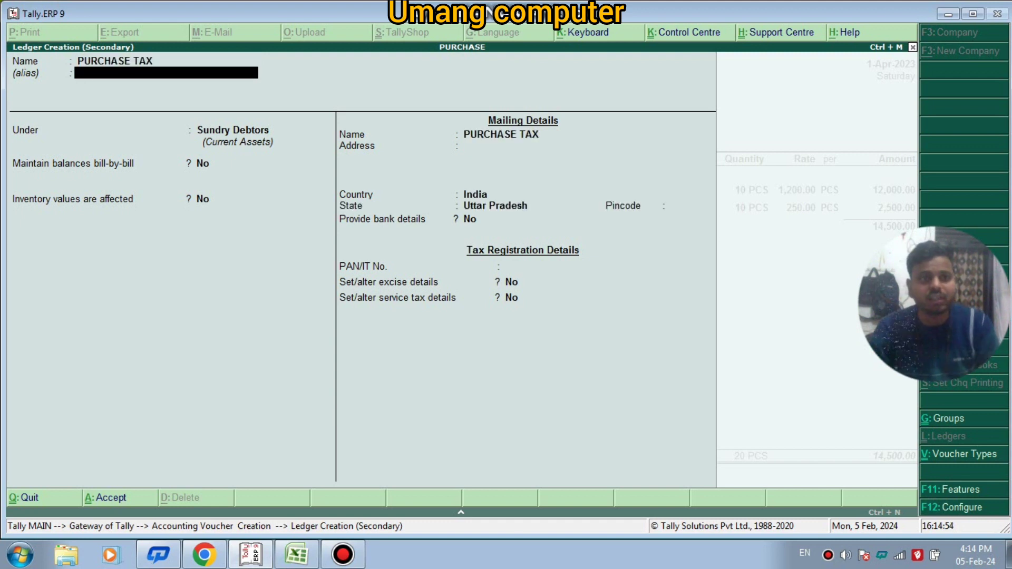
pyautogui.press('Return')
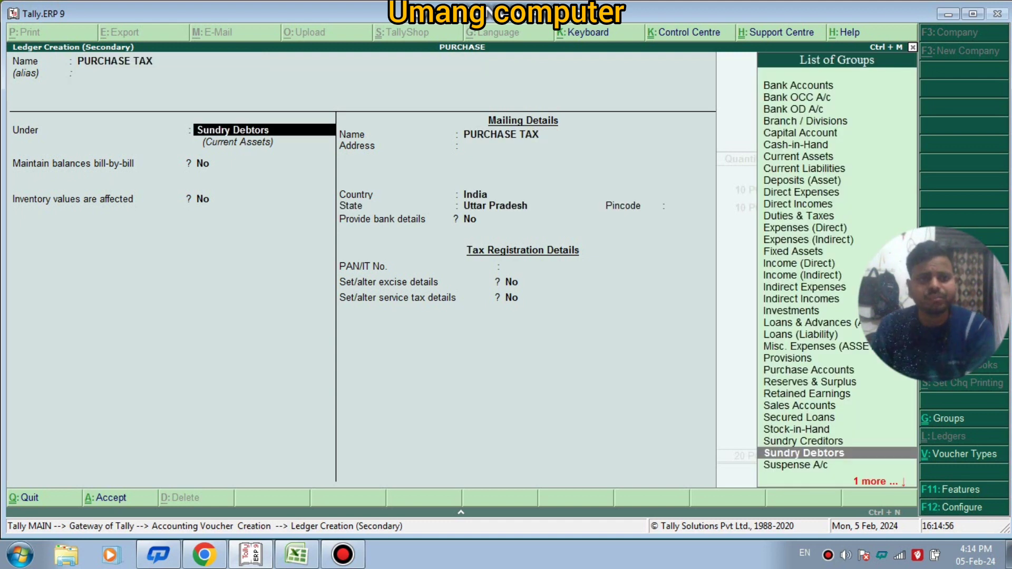
# - Place the ledger under Duties & Taxes with duty type Others and 0 % calculation, and save it without bank details
pyautogui.write('D')
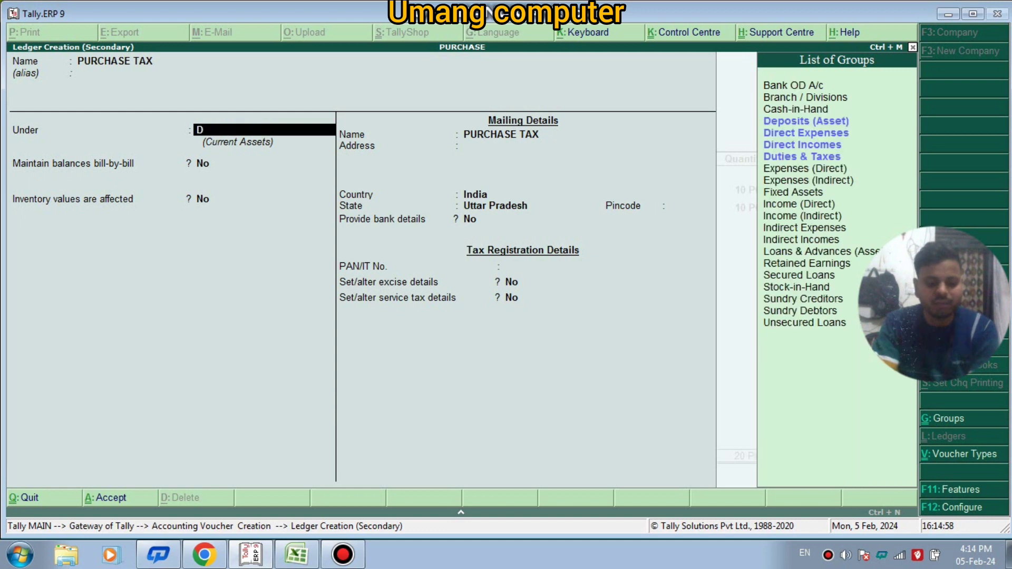
pyautogui.press('Down')
pyautogui.press('Down')
pyautogui.press('Down')
pyautogui.press('Down')
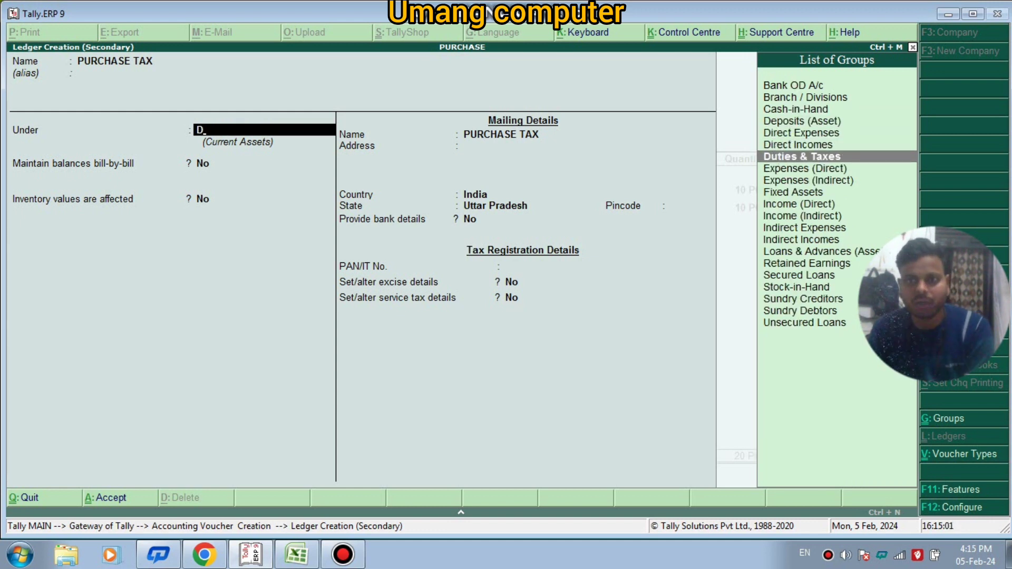
pyautogui.press('Return')
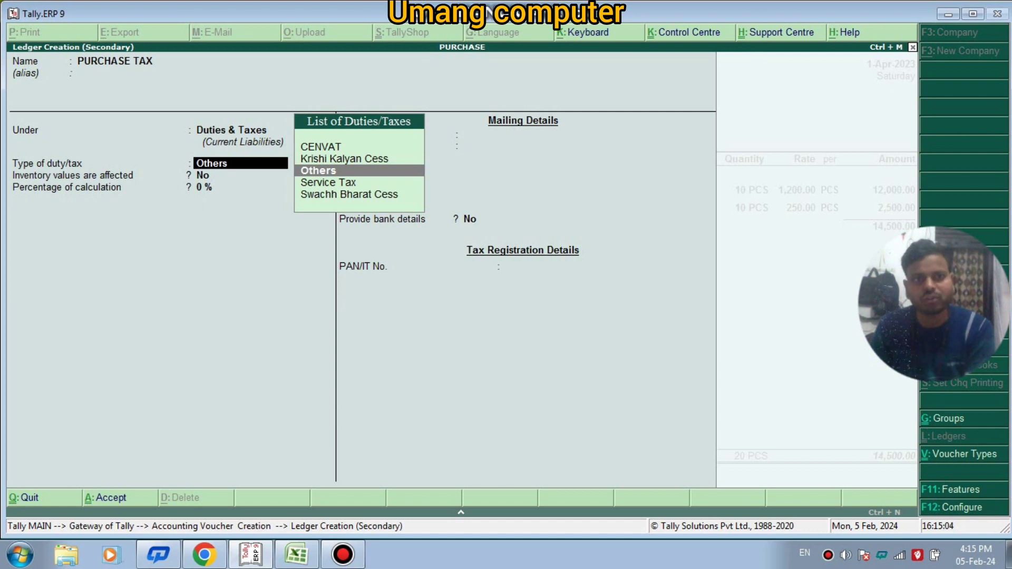
pyautogui.press('Return')
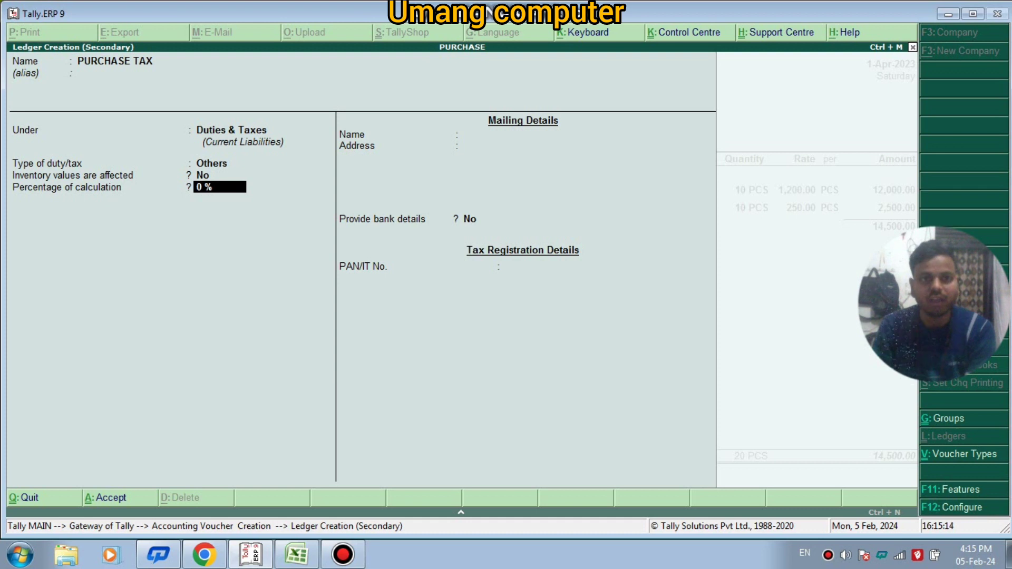
pyautogui.press('Return')
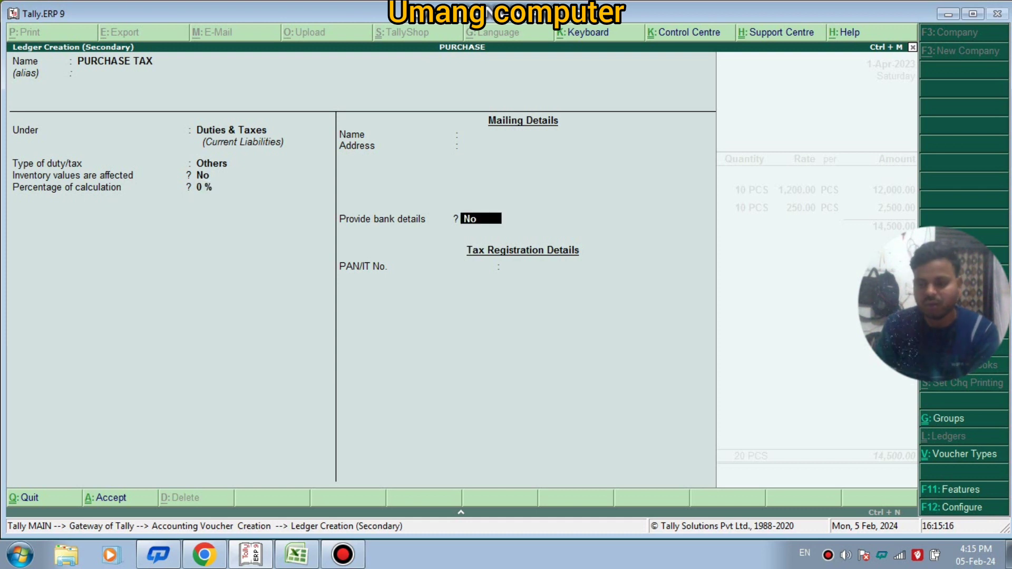
pyautogui.press('Return')
pyautogui.press('Return')
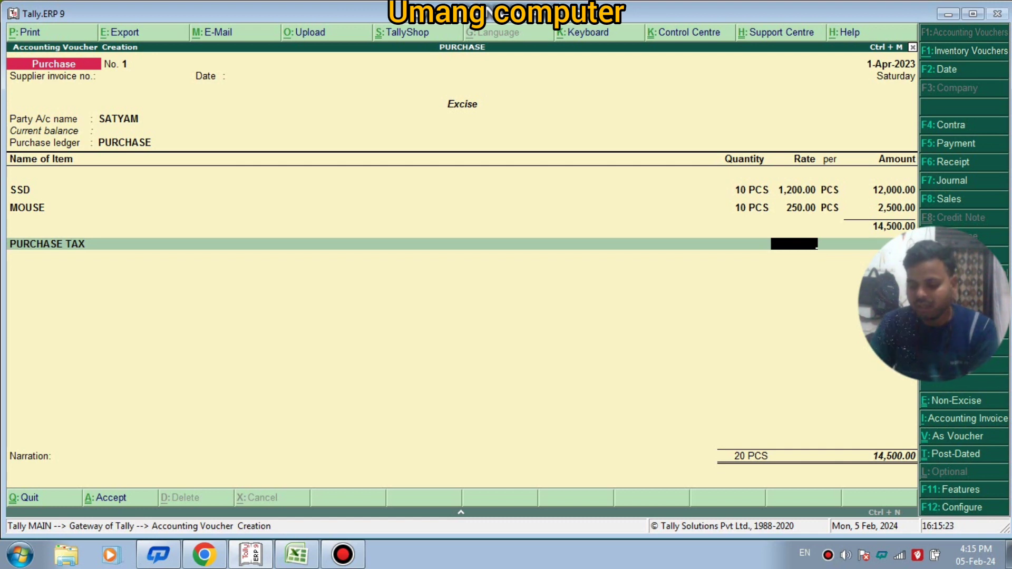
# - Try rates of 5 % and 8 % on the voucher's PURCHASE TAX line
pyautogui.write('5')
pyautogui.press('Return')
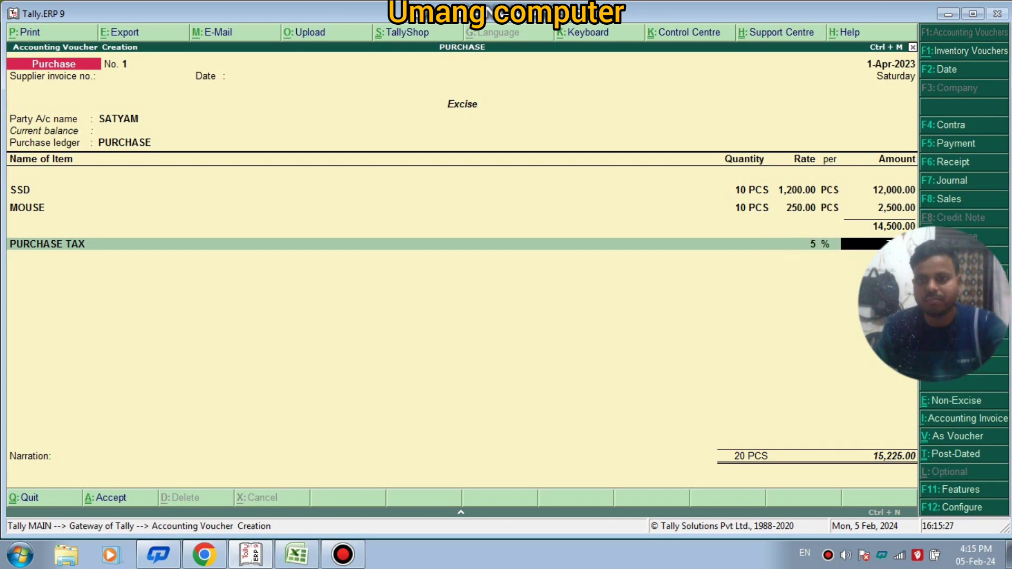
pyautogui.press('BackSpace')
pyautogui.write('8')
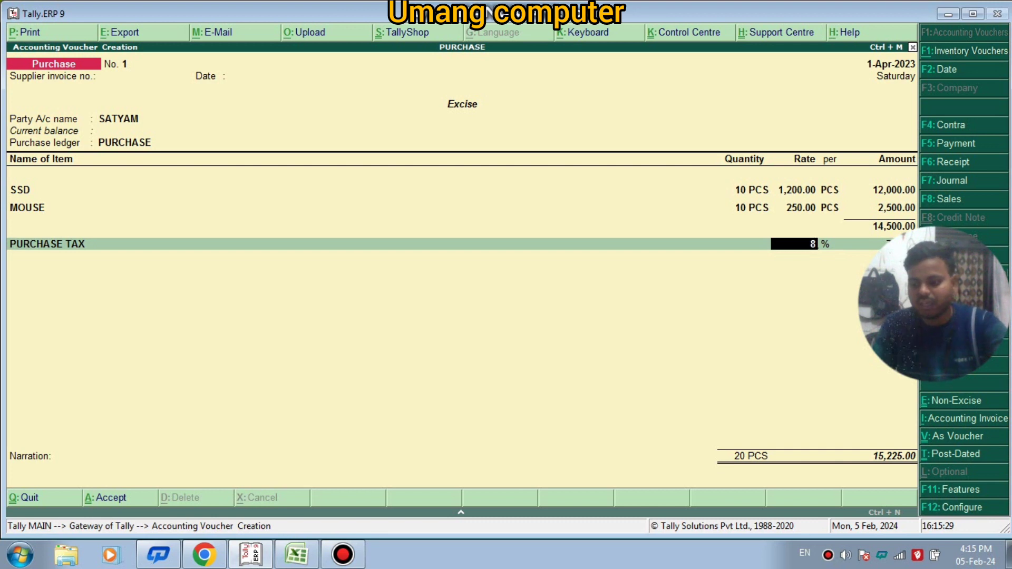
pyautogui.press('Return')
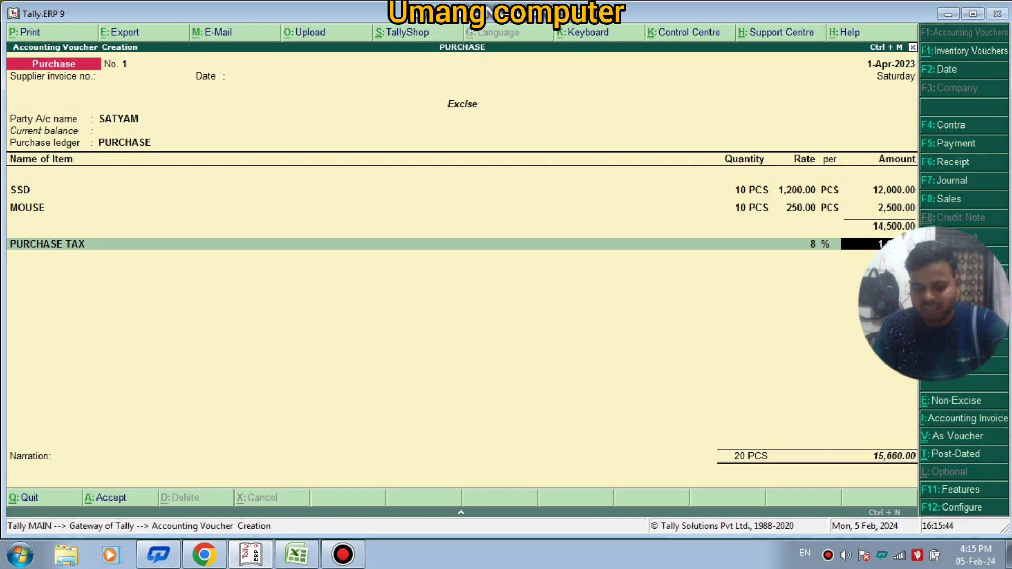
# - Set the PURCHASE TAX rate in the voucher to 12 % and accept the calculated amount
pyautogui.press('BackSpace')
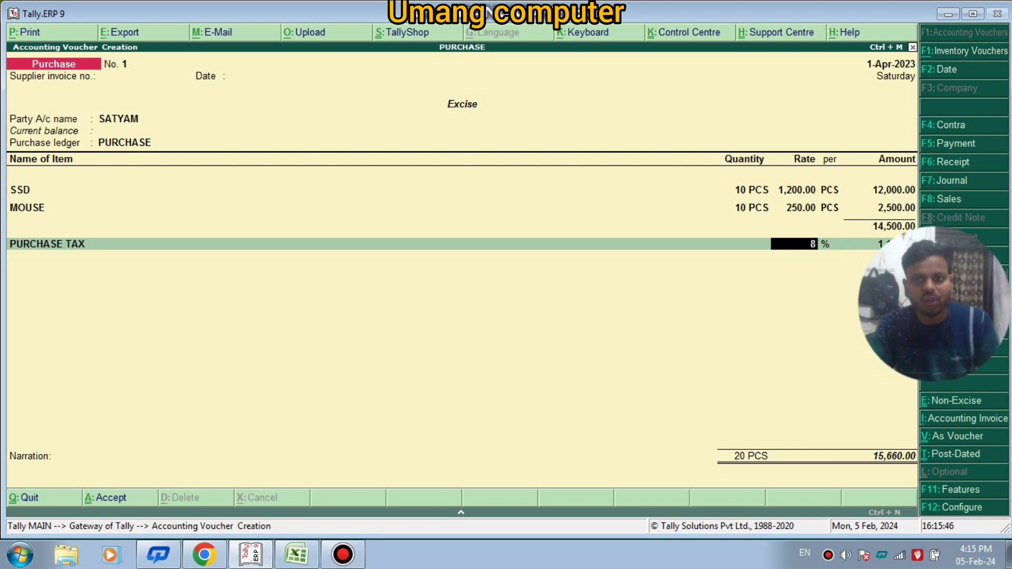
pyautogui.write('12')
pyautogui.press('Return')
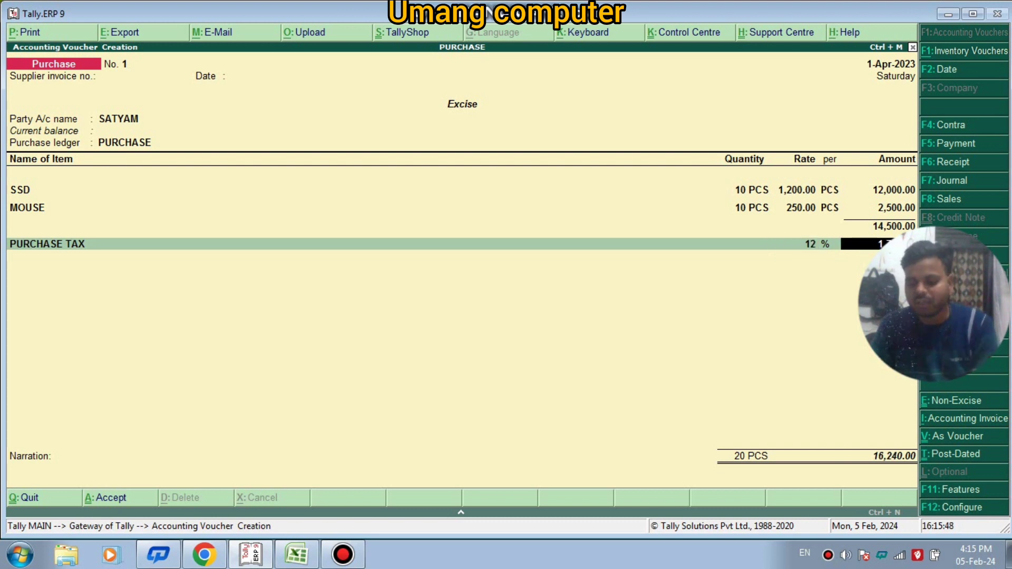
pyautogui.press('Return')
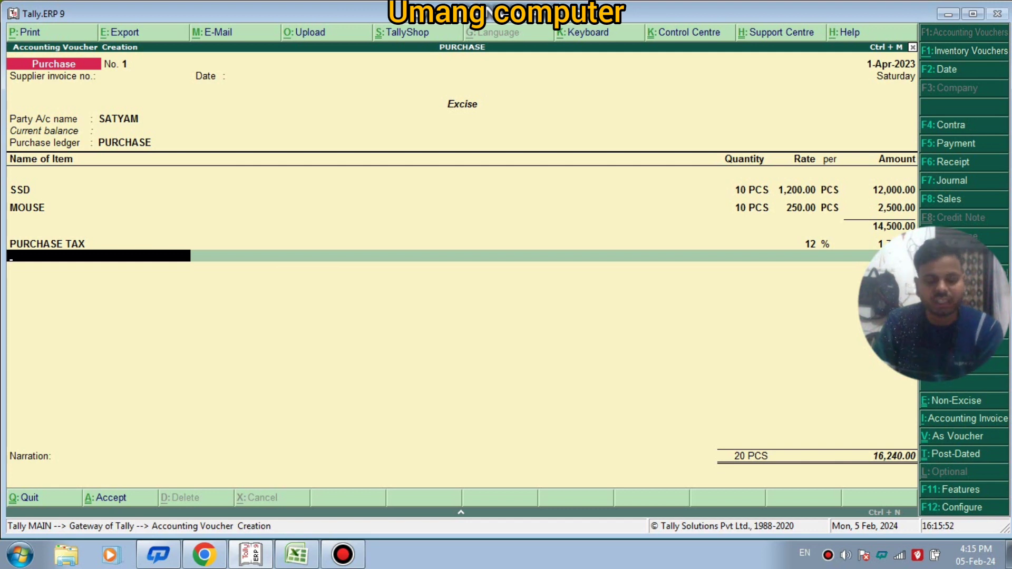
# - Create a ledger named GST from within the voucher, under Duties & Taxes with duty type Others and 12 % calculation
pyautogui.hotkey('alt', 'c')
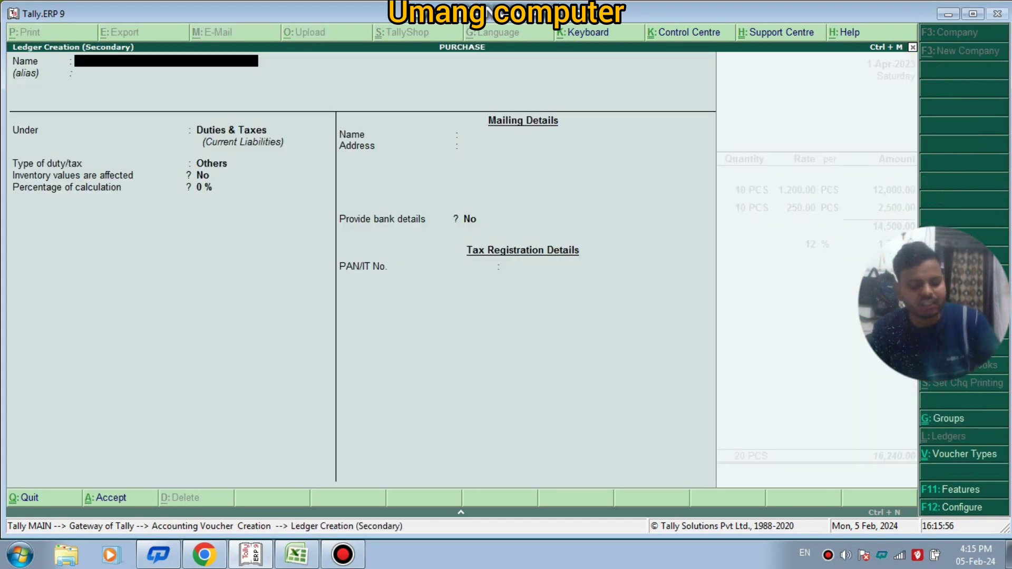
pyautogui.write('GST')
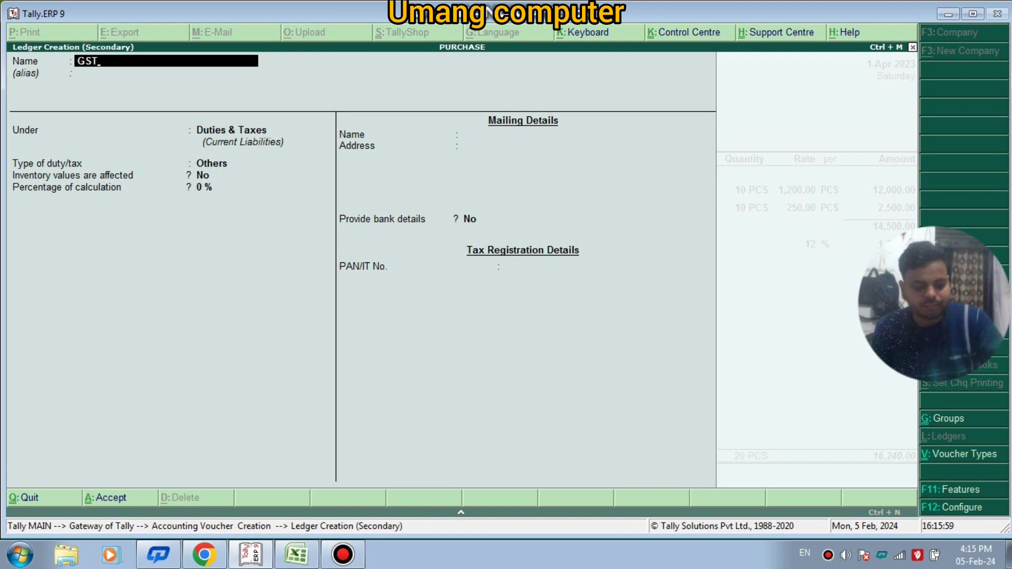
pyautogui.press('Return')
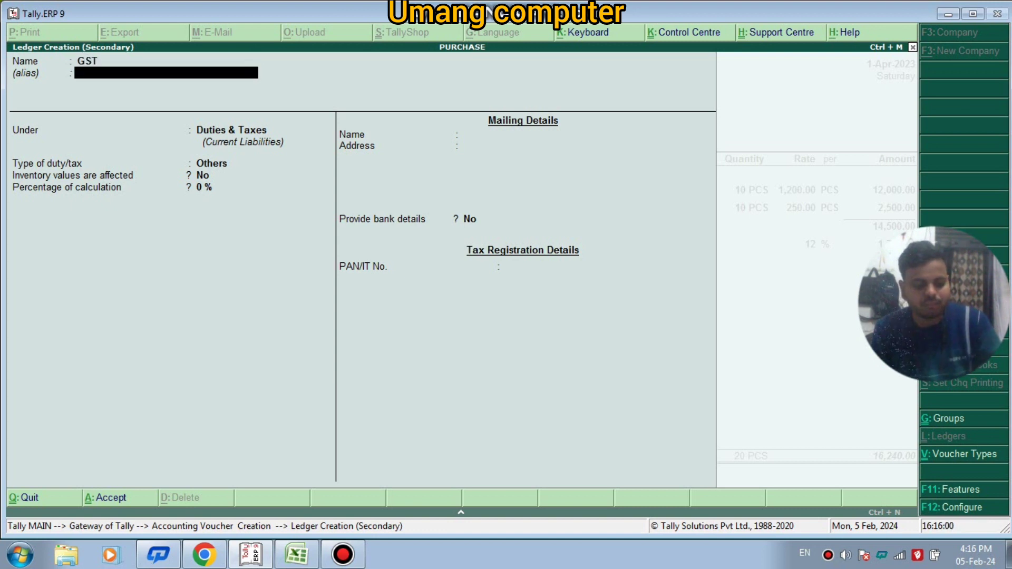
pyautogui.press('Return')
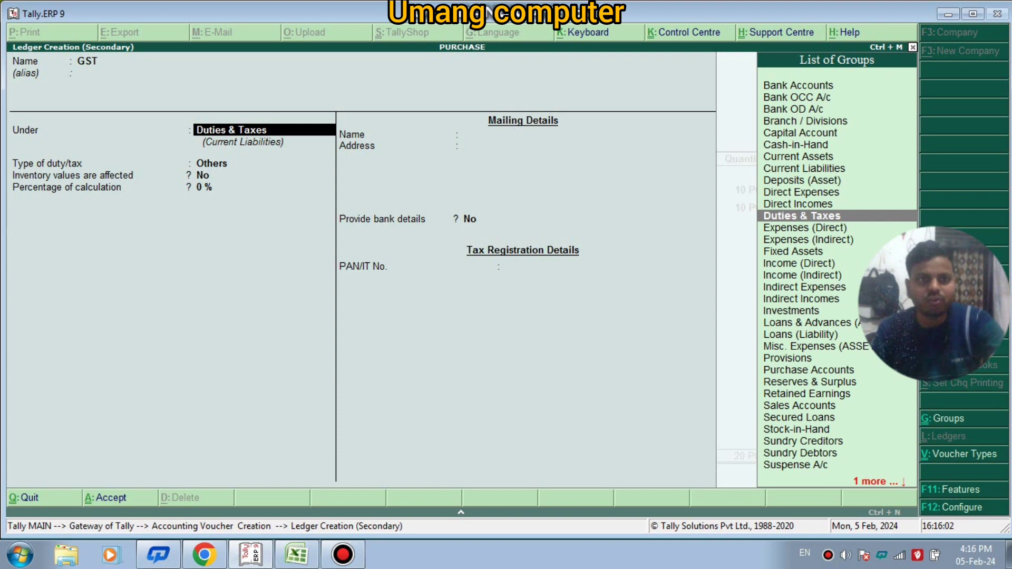
pyautogui.press('Return')
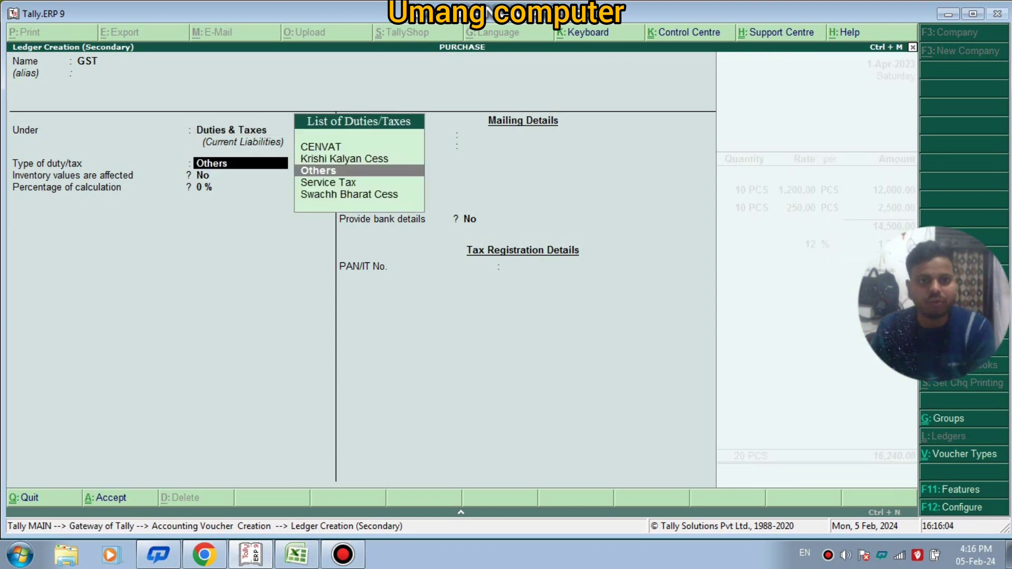
pyautogui.press('Return')
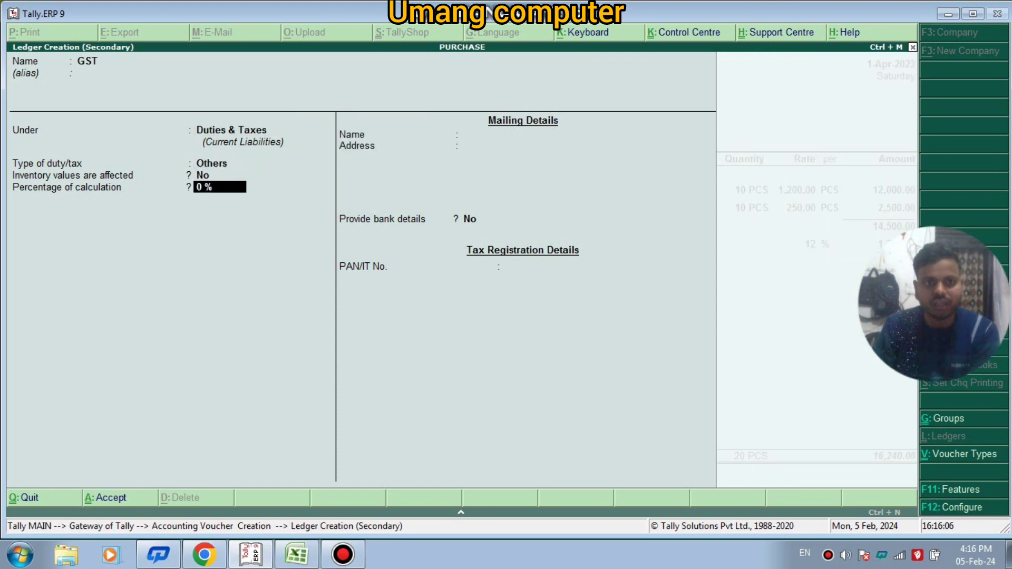
pyautogui.write('12')
pyautogui.press('Return')
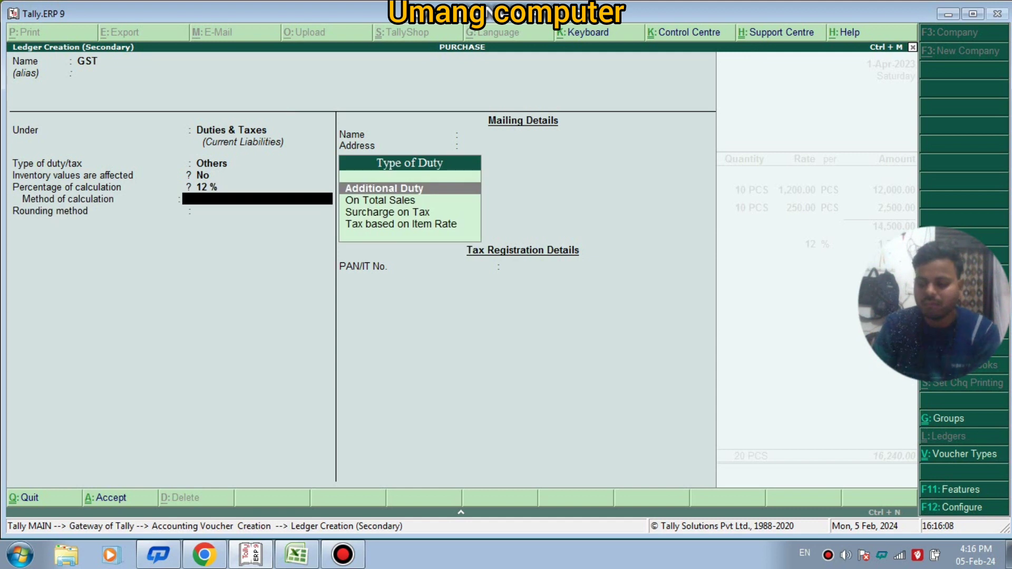
# - Set the GST ledger's calculation method to Tax based on Item Rate without rounding, save it and accept its 12 % rate in the voucher
pyautogui.press('Down')
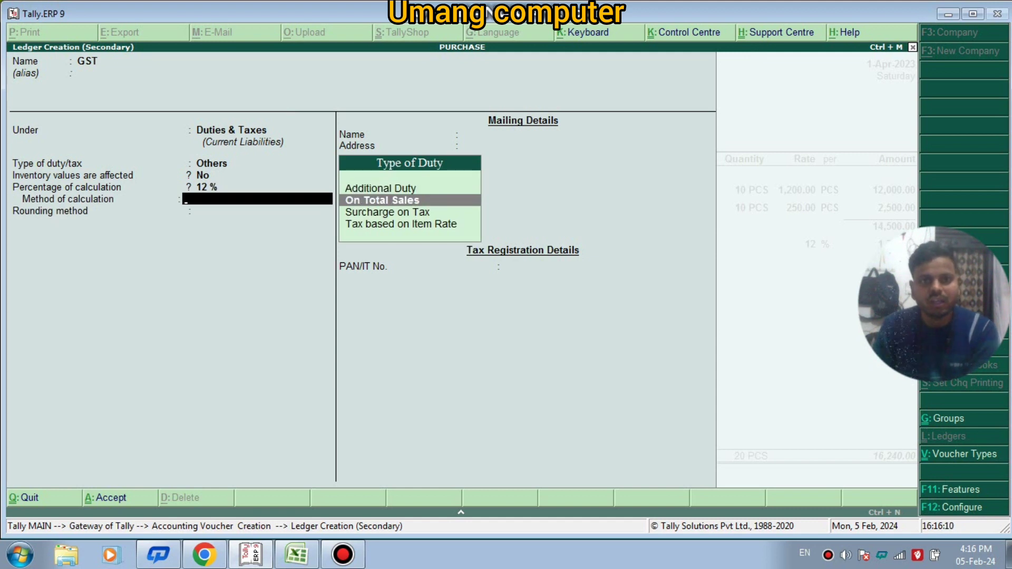
pyautogui.press('Down')
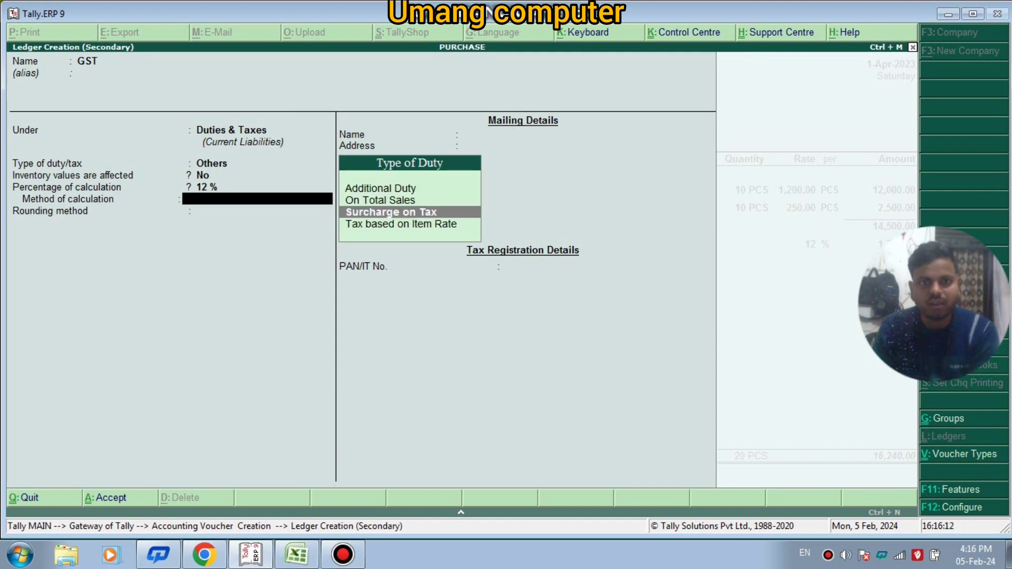
pyautogui.press('Down')
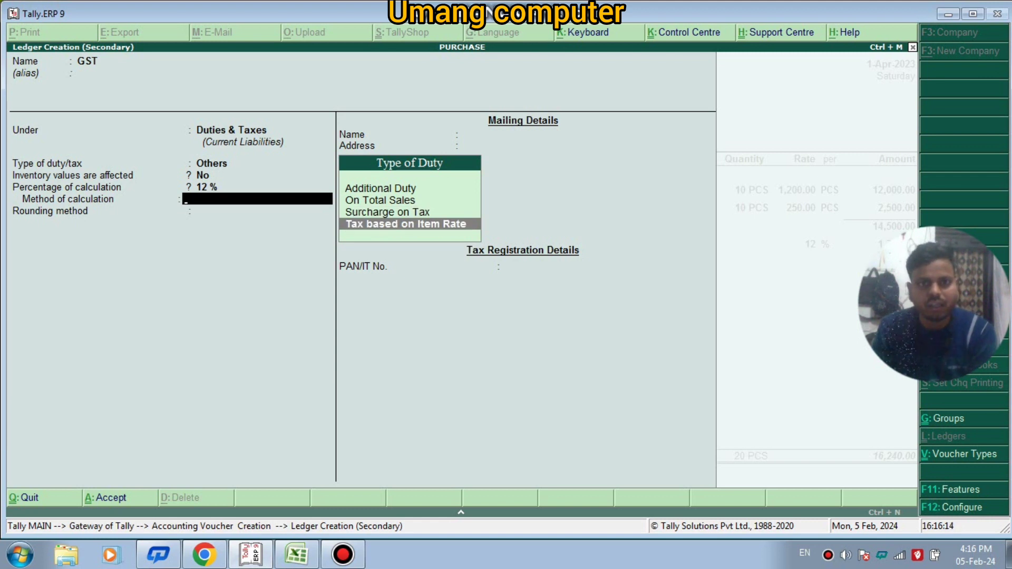
pyautogui.press('Return')
pyautogui.press('Return')
pyautogui.press('Return')
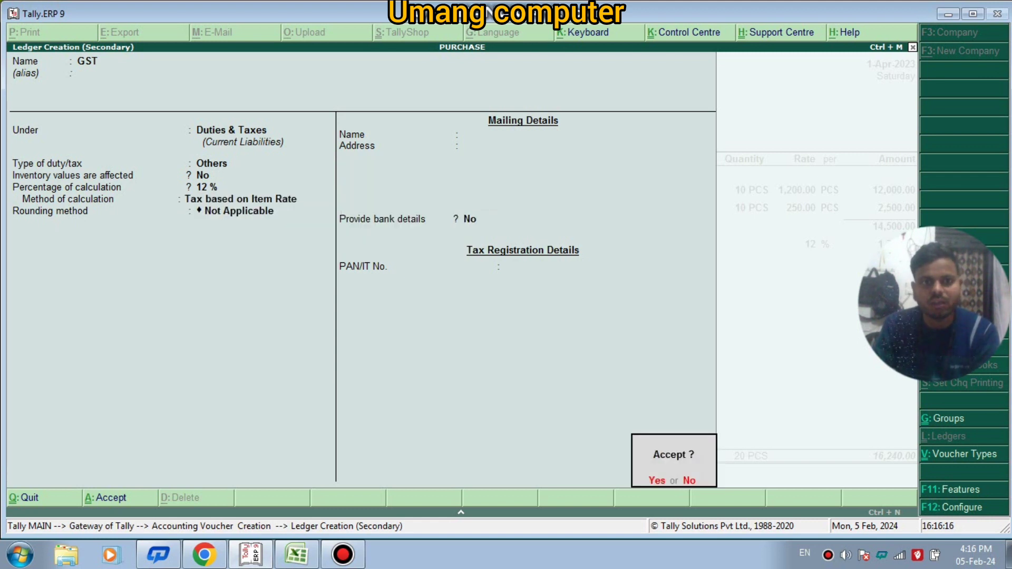
pyautogui.press('Return')
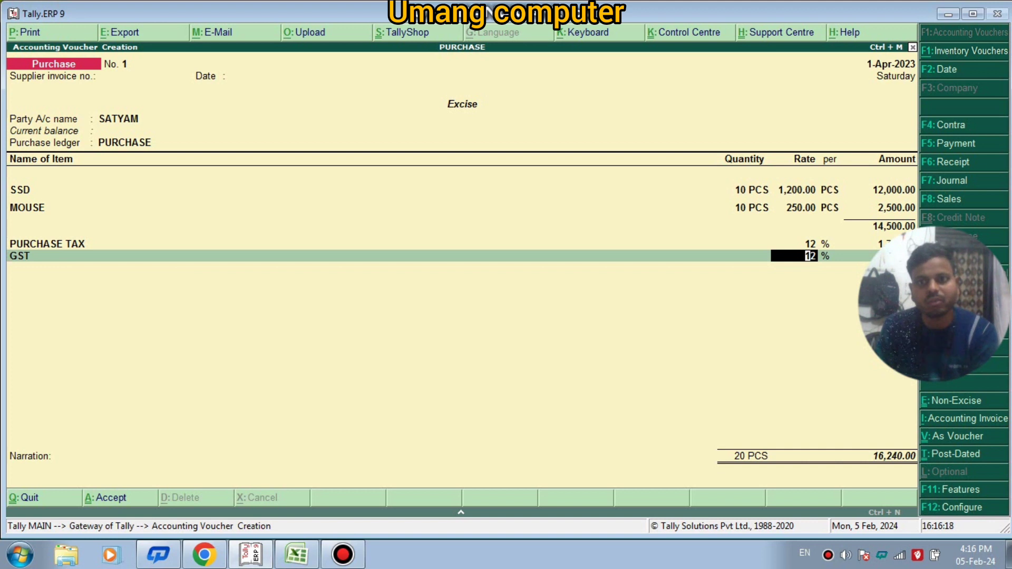
pyautogui.press('Return')
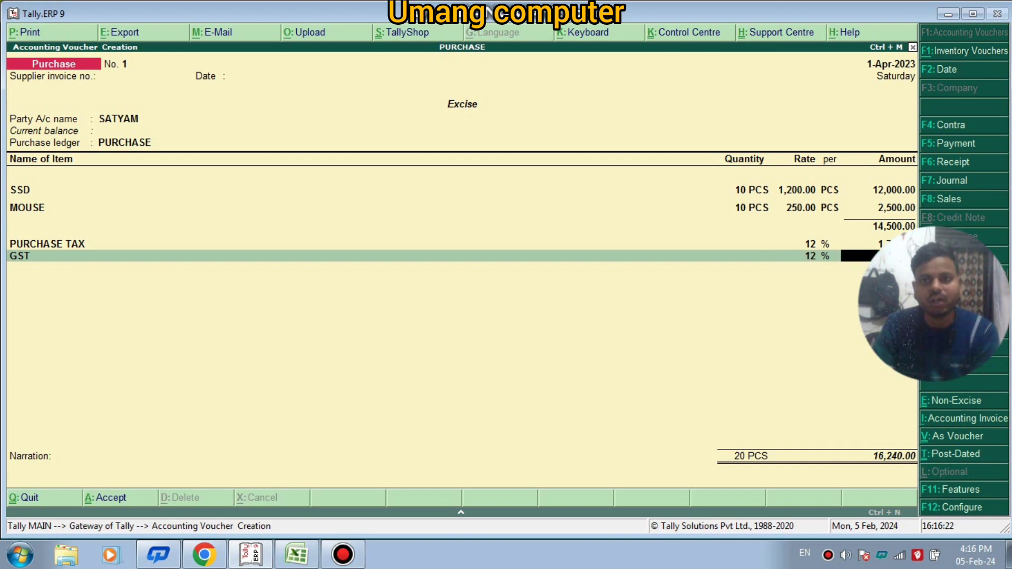
# - Reopen the GST ledger for alteration from the voucher line and change its method of calculation to On Total Sales
pyautogui.press('BackSpace')
pyautogui.press('BackSpace')
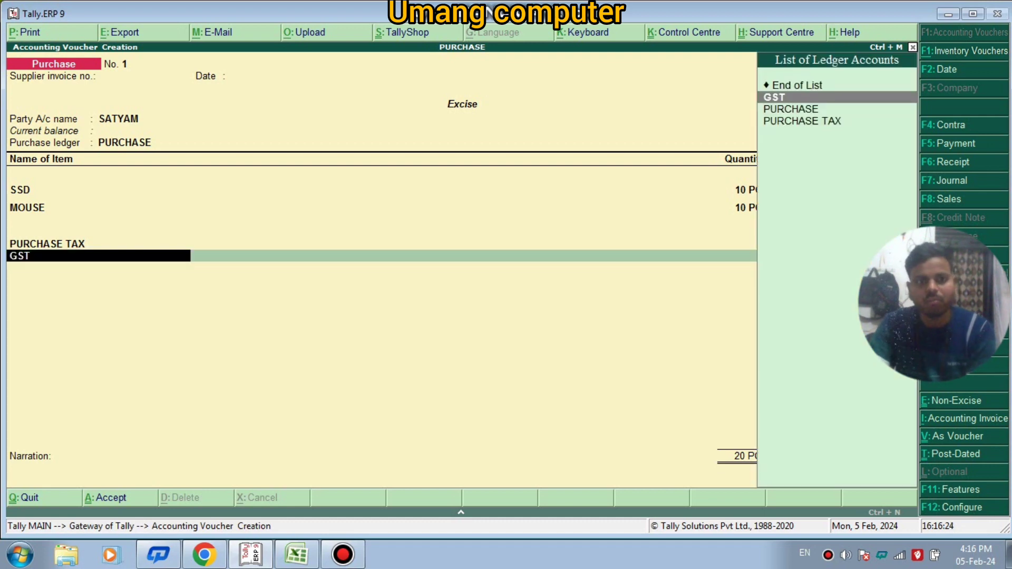
pyautogui.hotkey('ctrl', 'Return')
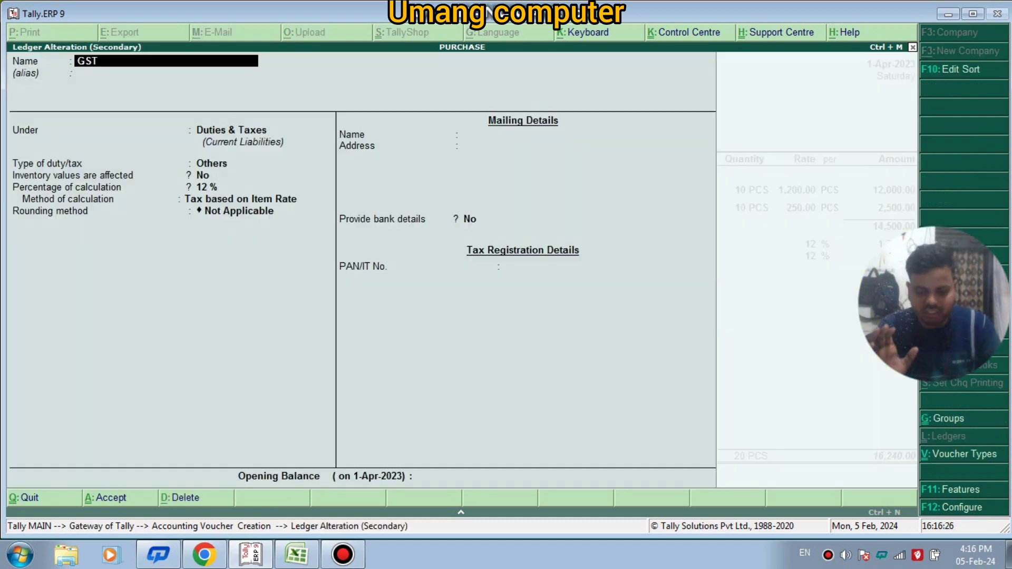
pyautogui.press('Return')
pyautogui.press('Return')
pyautogui.press('Return')
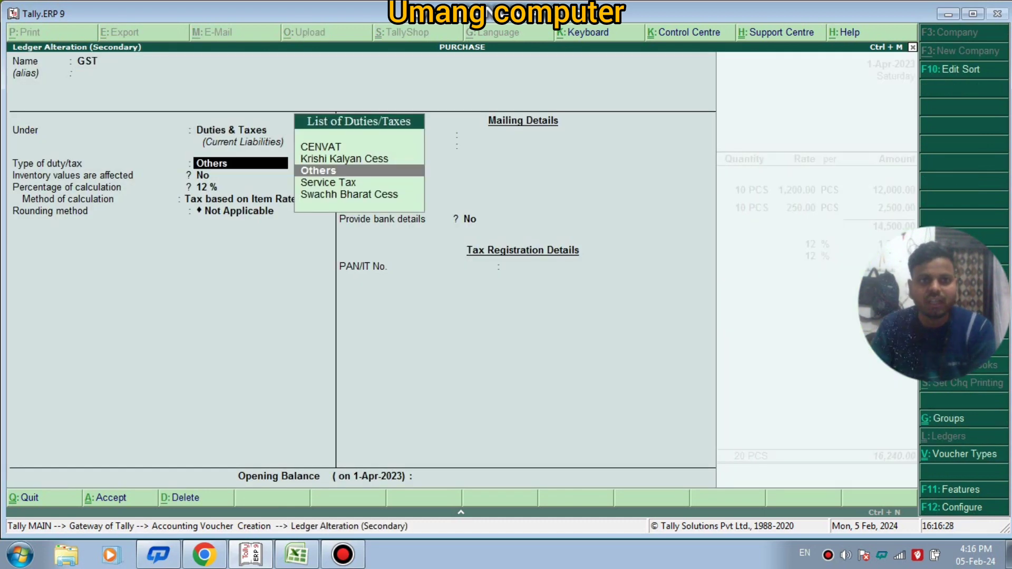
pyautogui.press('Return')
pyautogui.press('Return')
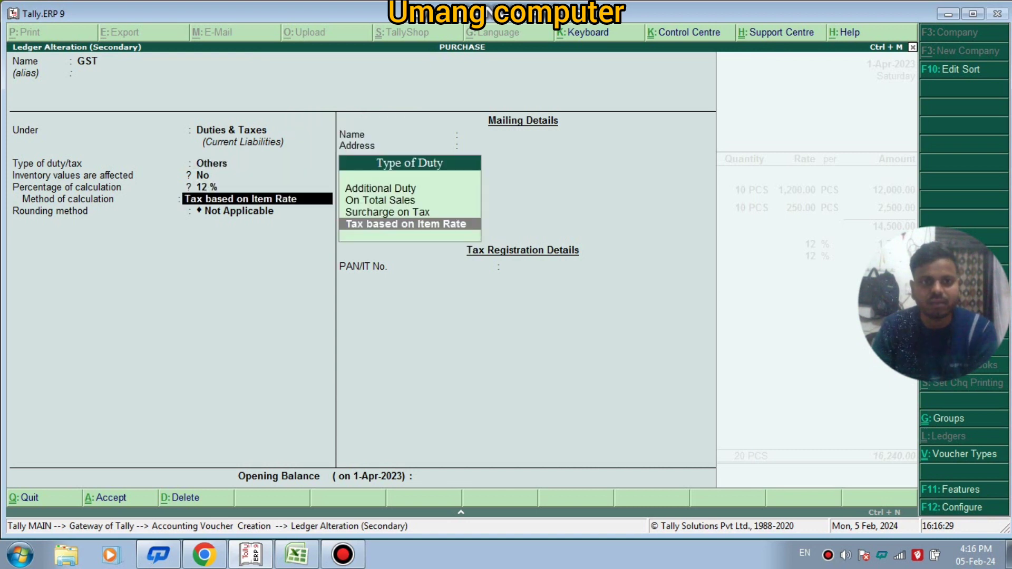
pyautogui.press('Up')
pyautogui.press('Up')
pyautogui.press('Return')
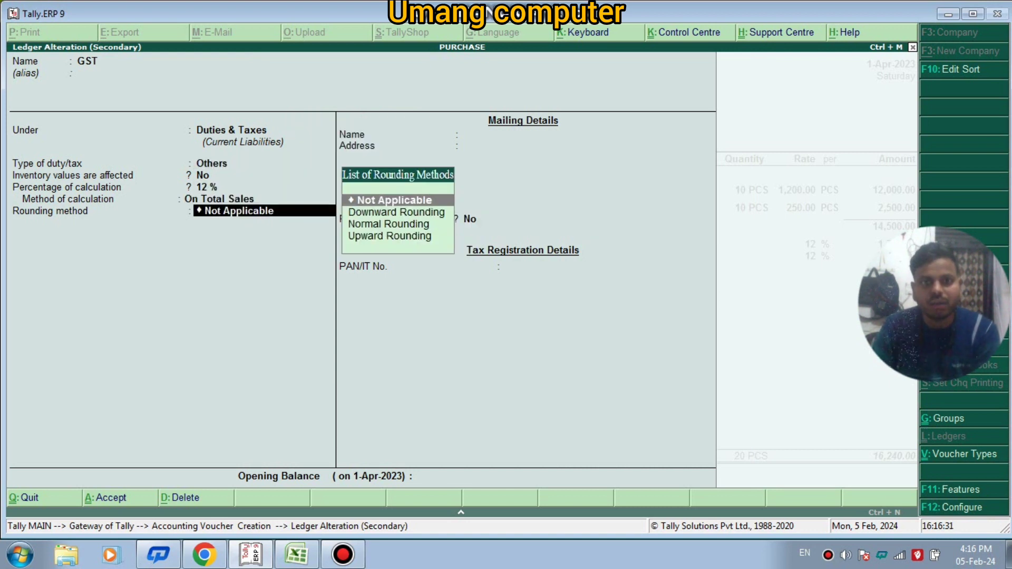
# - Set the GST ledger's rounding method to Normal Rounding with limit 0 and save it without an opening balance
pyautogui.press('Down')
pyautogui.press('Down')
pyautogui.press('Return')
pyautogui.press('Return')
pyautogui.press('Return')
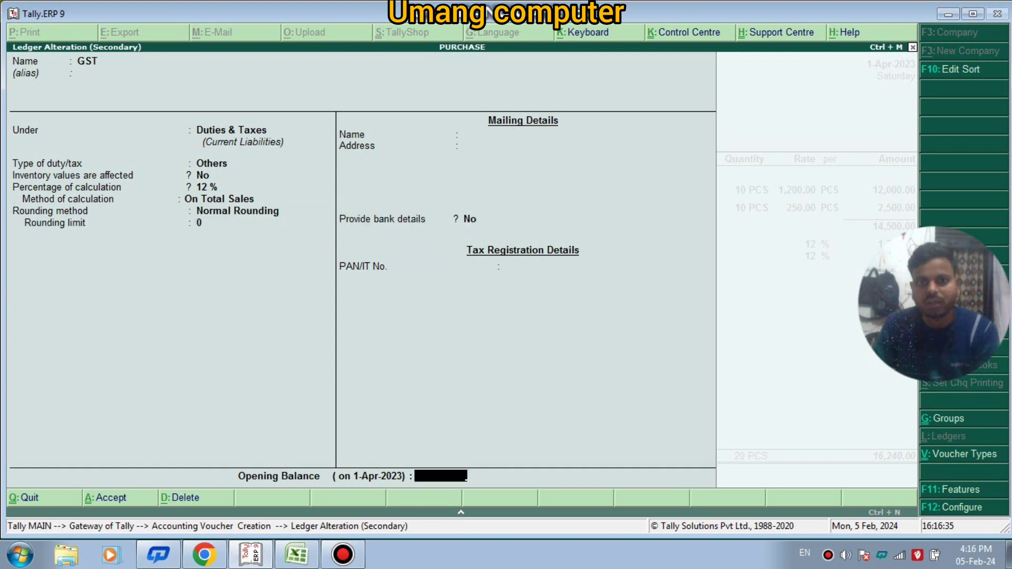
pyautogui.press('Return')
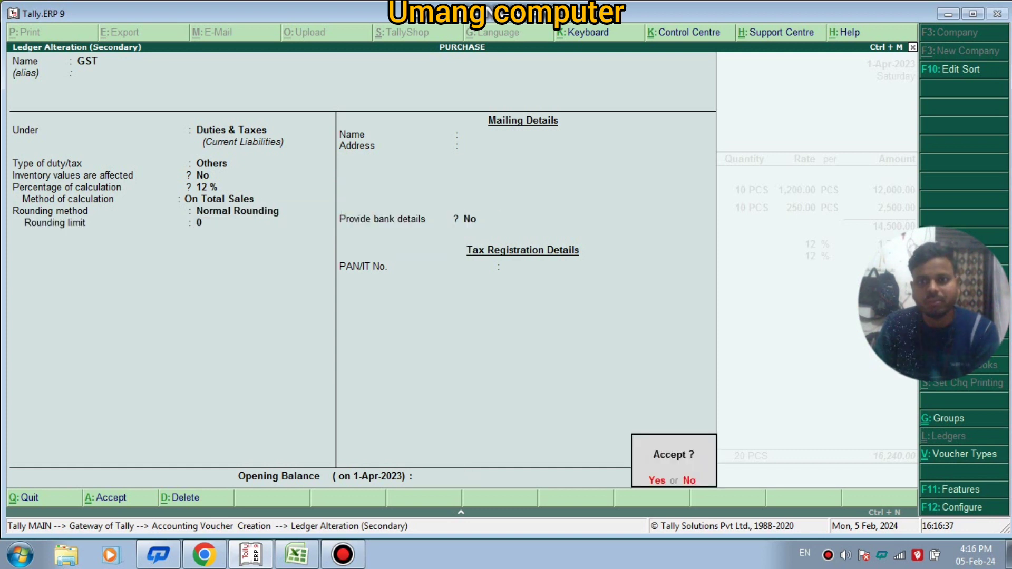
pyautogui.press('Return')
# - Accept the GST line at 12 %, leave the narration blank and save the purchase voucher
pyautogui.press('Return')
pyautogui.press('Return')
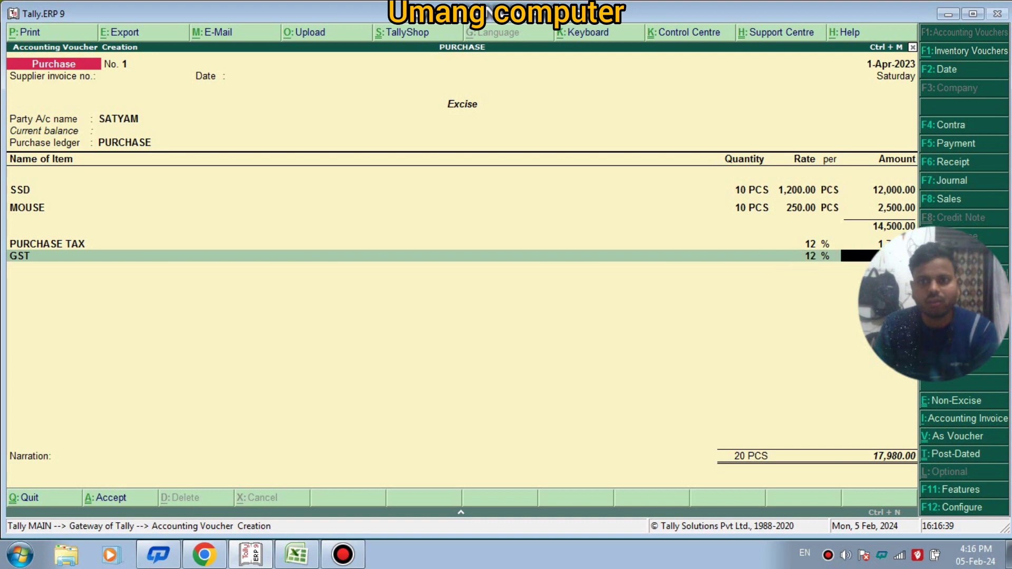
pyautogui.press('Return')
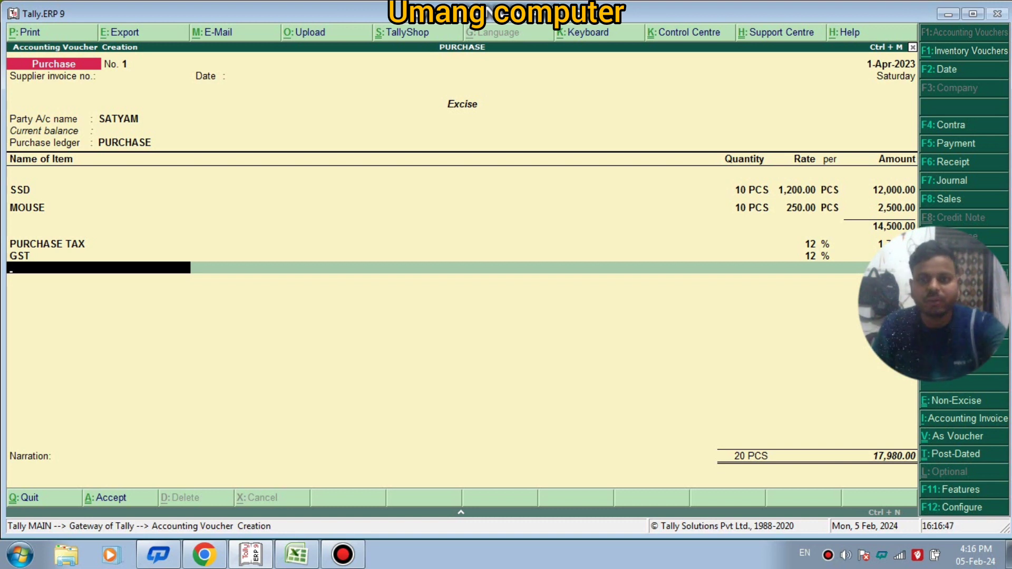
pyautogui.press('Return')
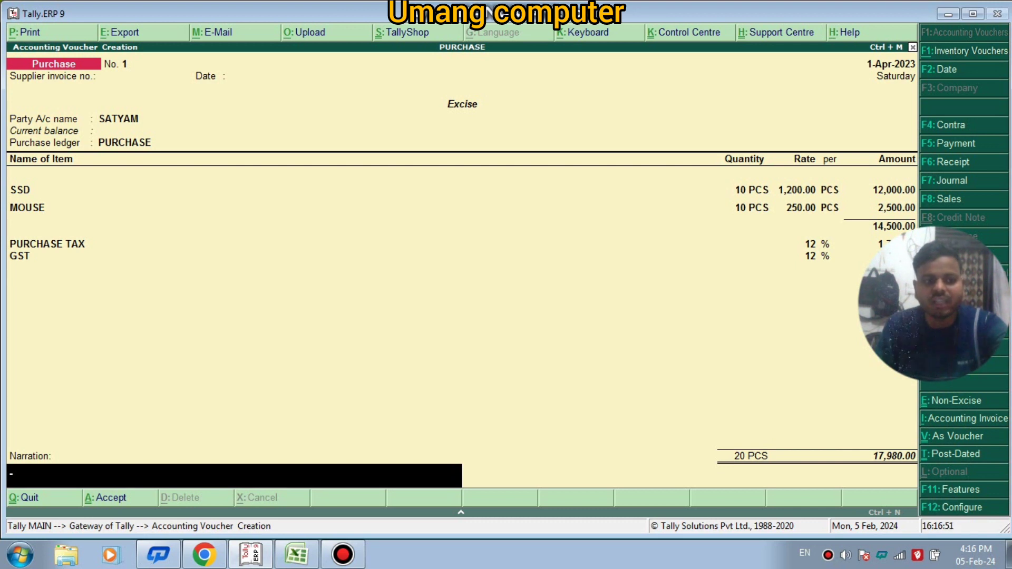
pyautogui.press('Return')
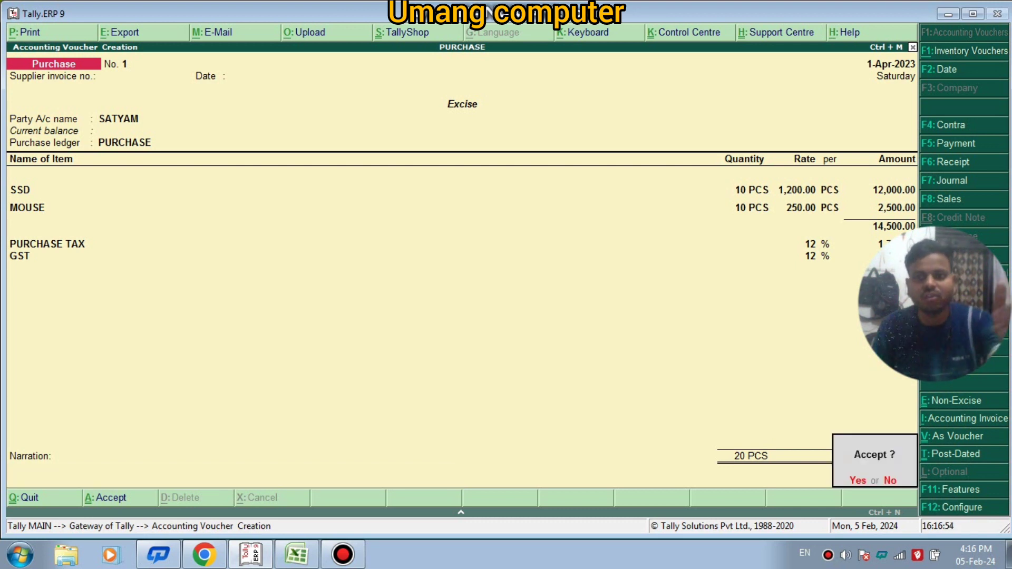
pyautogui.press('Return')
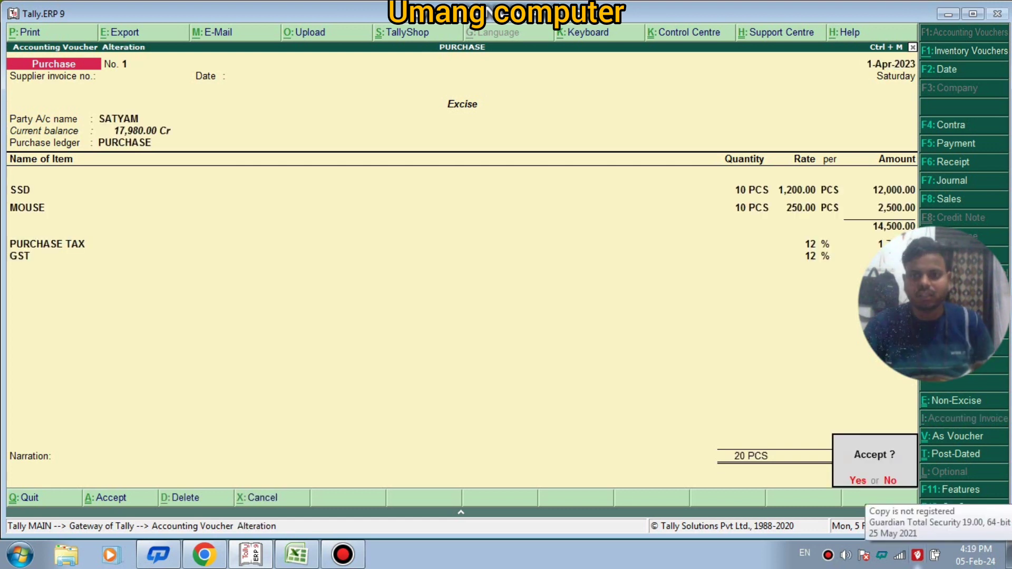
pyautogui.press('Return')
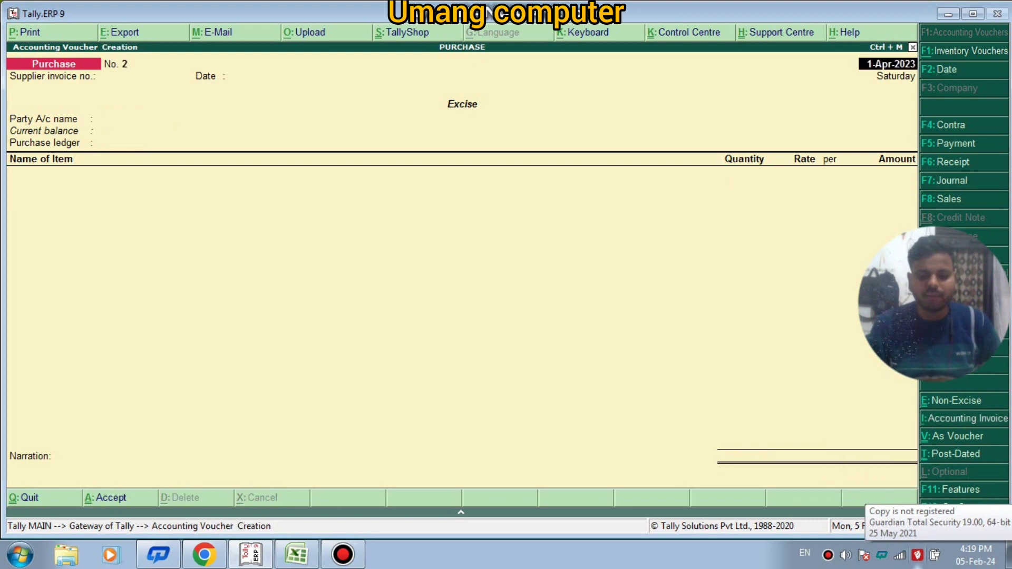
pyautogui.press('F5')
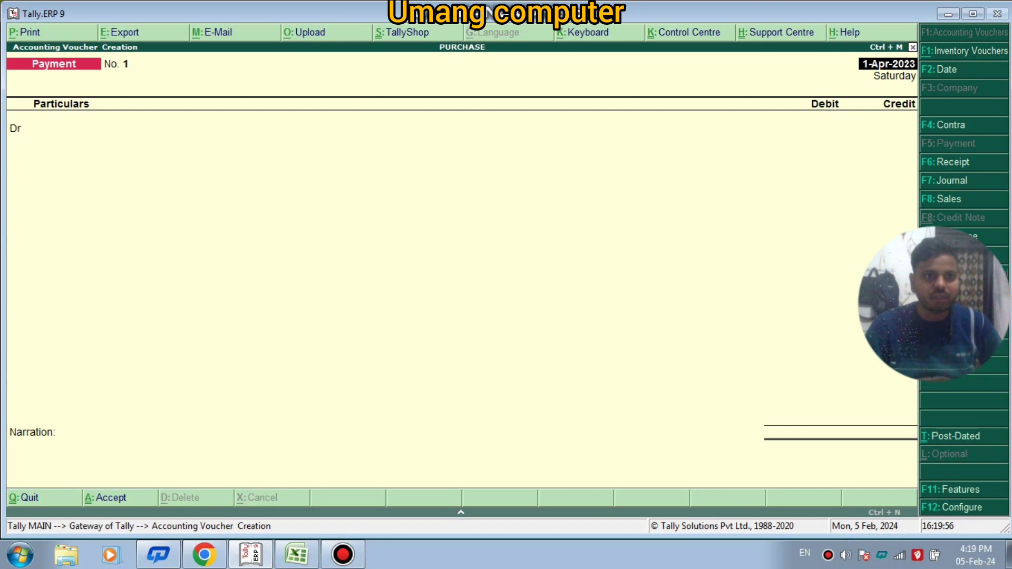
pyautogui.press('Return')
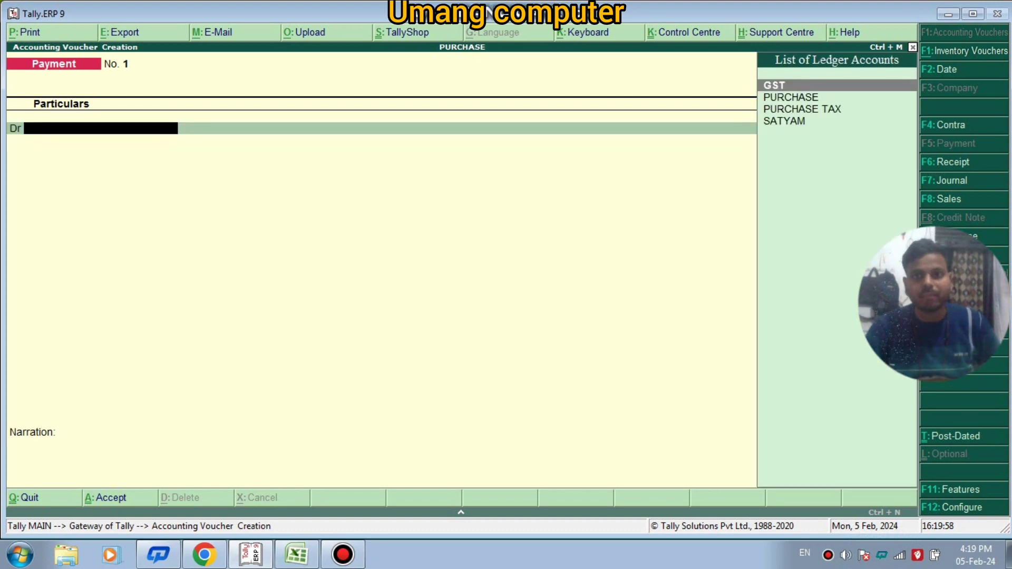
pyautogui.press('Down')
pyautogui.press('Down')
pyautogui.press('Down')
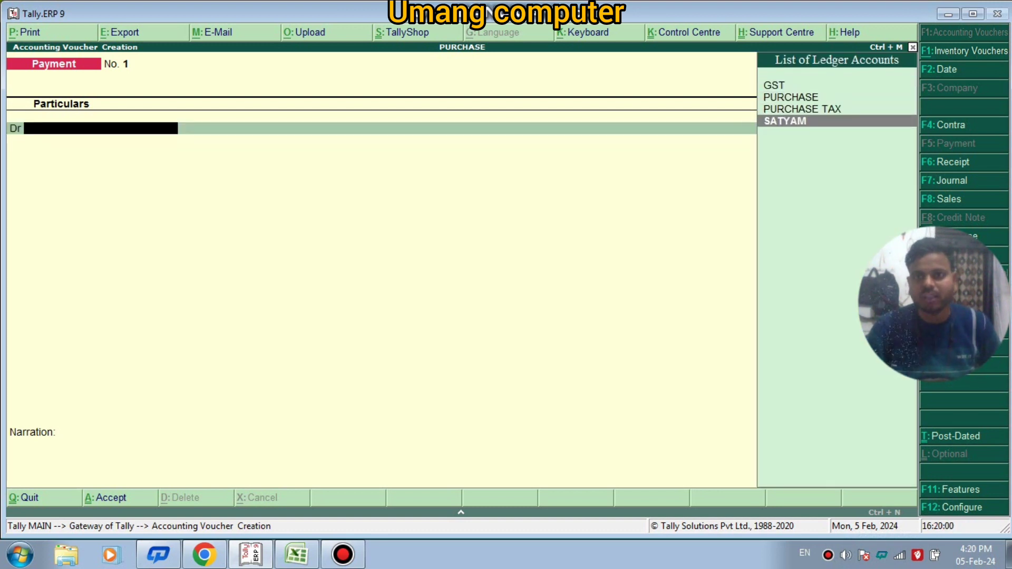
pyautogui.press('Return')
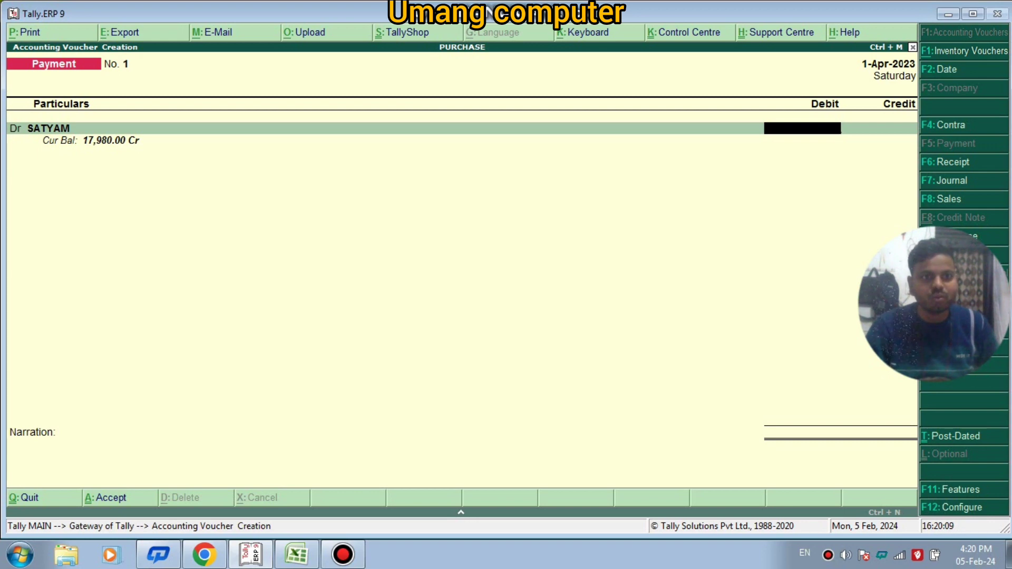
pyautogui.press('Escape')
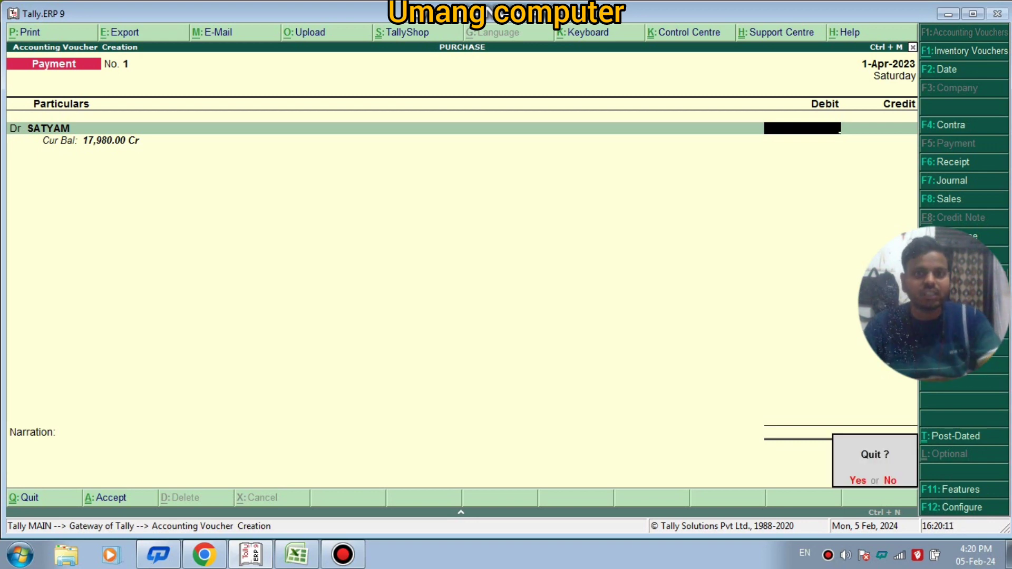
pyautogui.press('y')
pyautogui.press('Escape')
pyautogui.press('n')
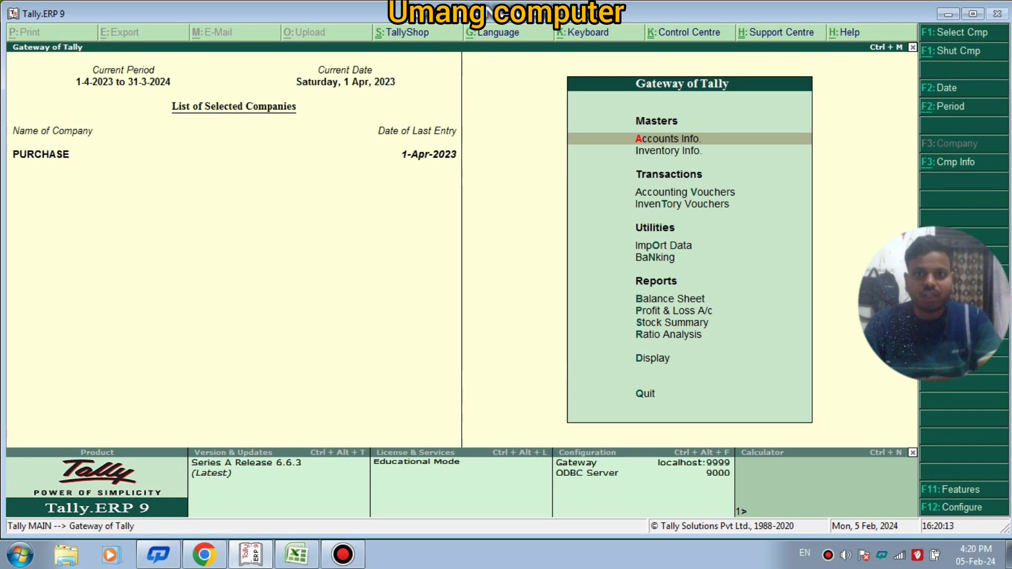
# - Open the accounting vouchers again and bring up the saved purchase voucher No. 1 for review
pyautogui.press('v')
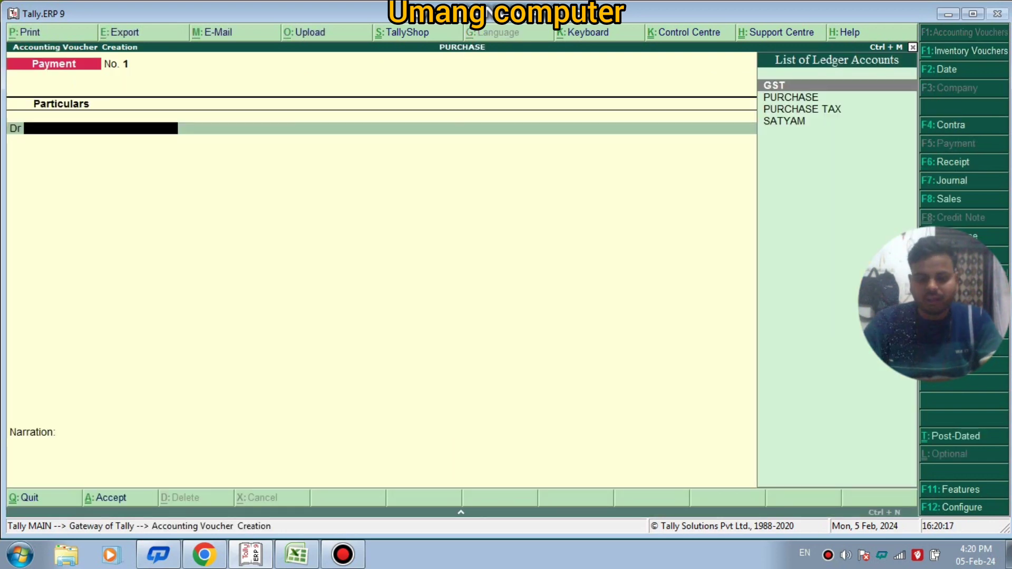
pyautogui.press('pageup')
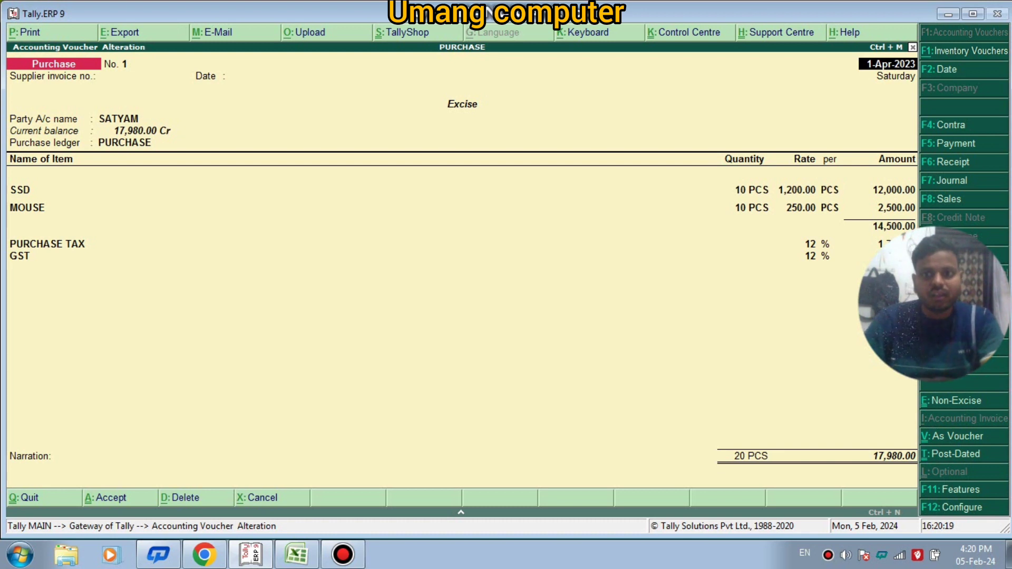
pyautogui.press('Escape')
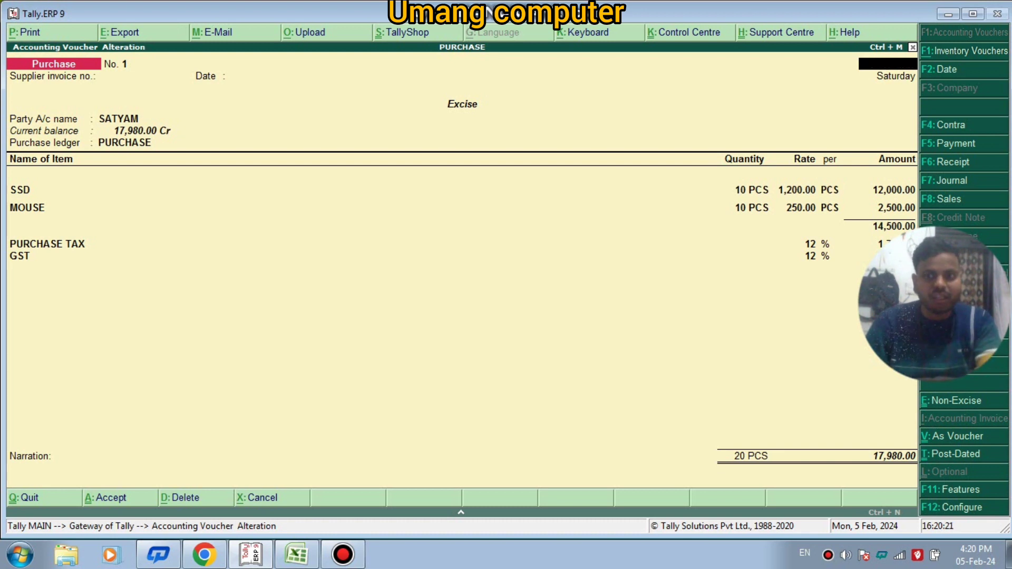
# - Close the reviewed purchase voucher, leave voucher entry and examine the company's Balance Sheet
pyautogui.press('y')
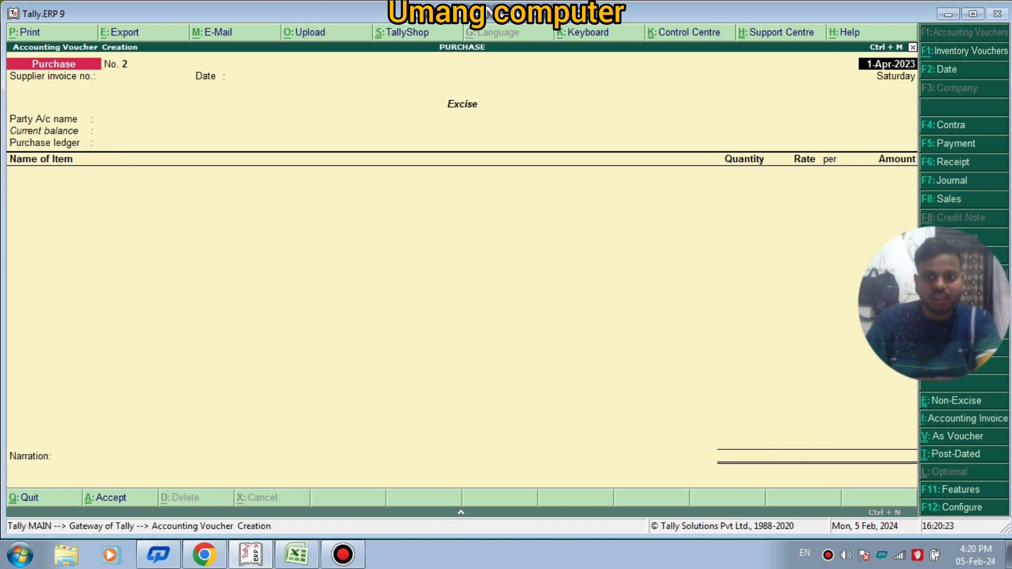
pyautogui.press('Escape')
pyautogui.press('y')
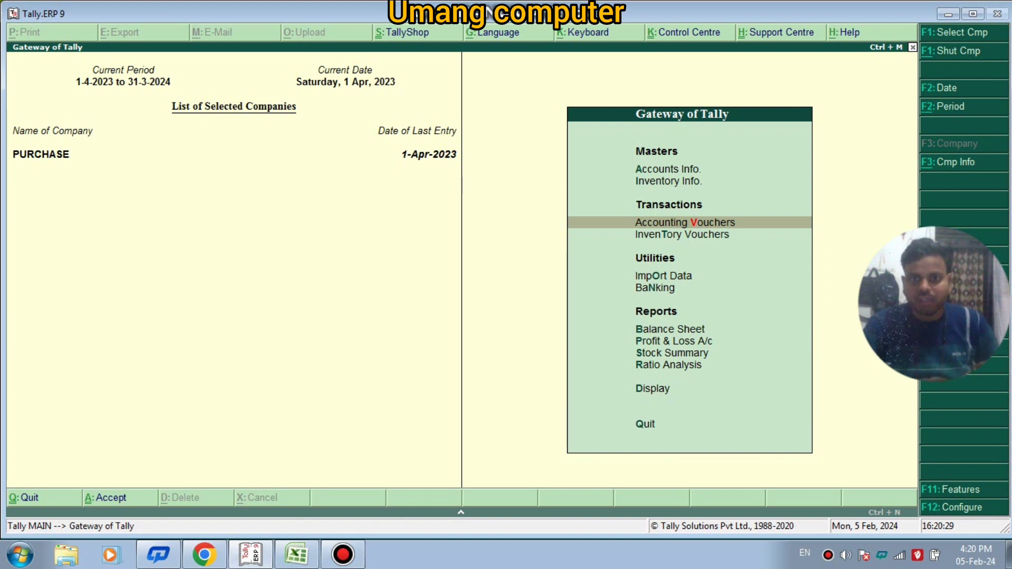
pyautogui.press('Down')
pyautogui.press('Down')
pyautogui.press('Down')
pyautogui.press('Down')
pyautogui.press('Down')
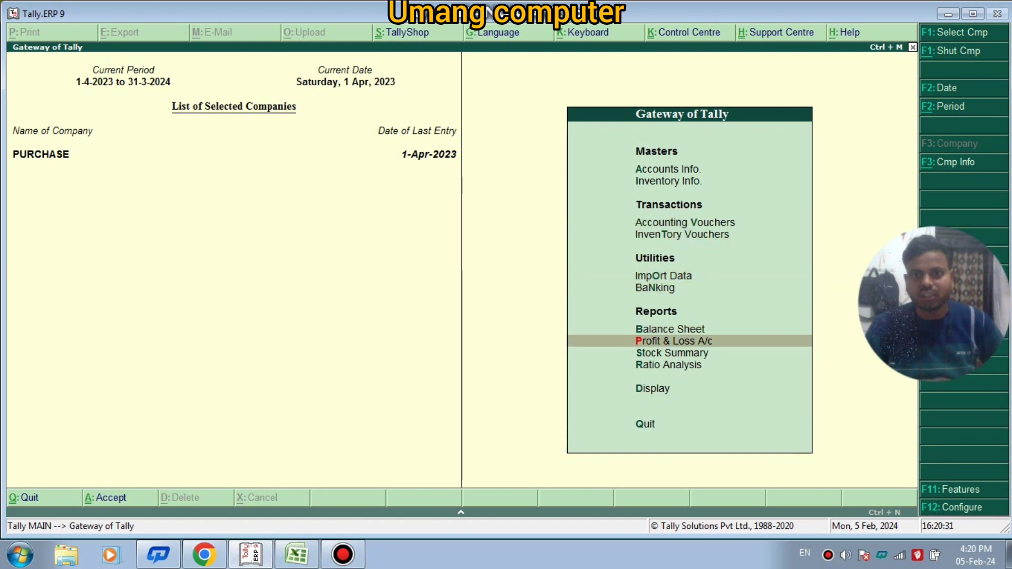
pyautogui.press('Up')
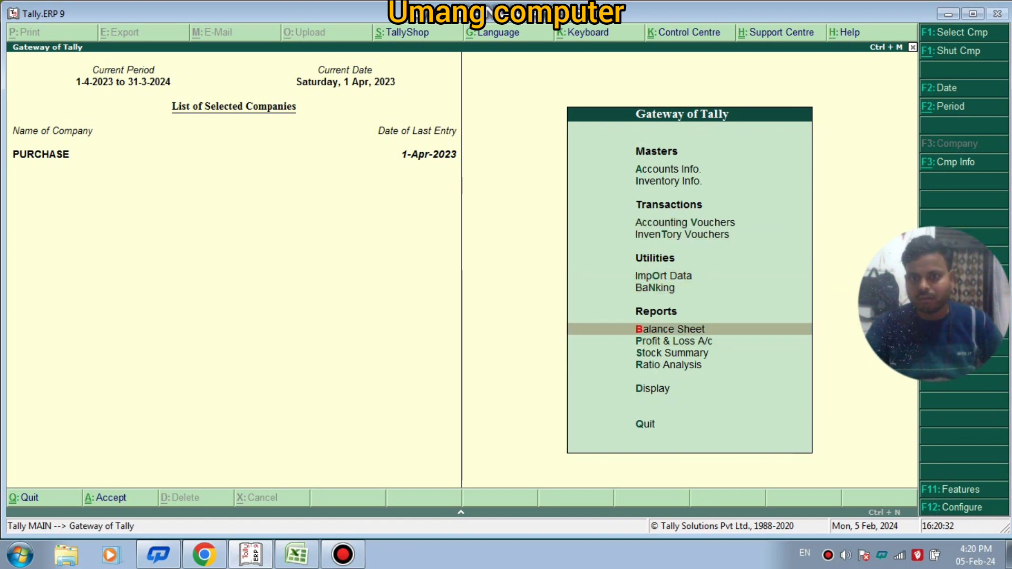
pyautogui.press('Return')
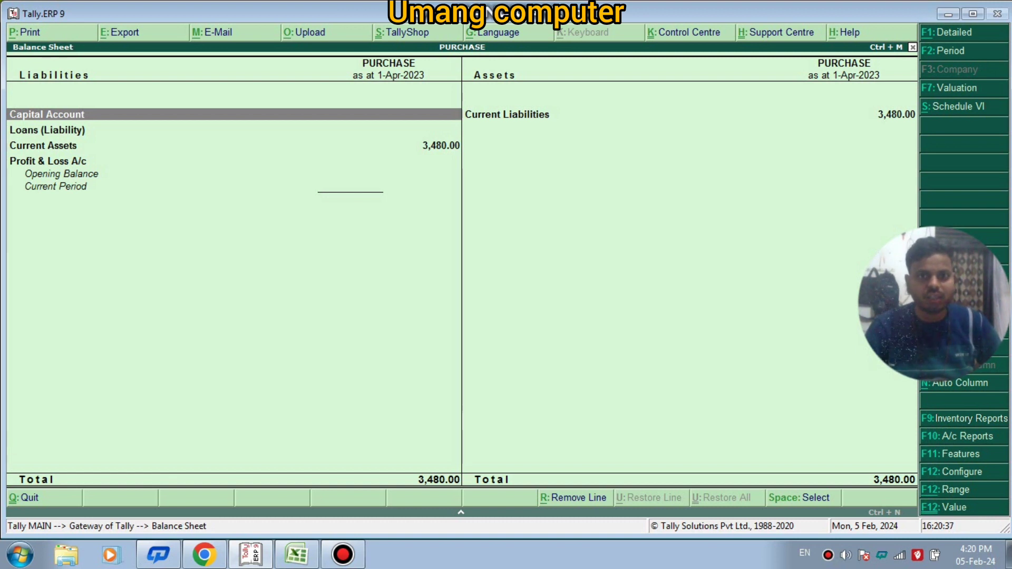
pyautogui.press('Escape')
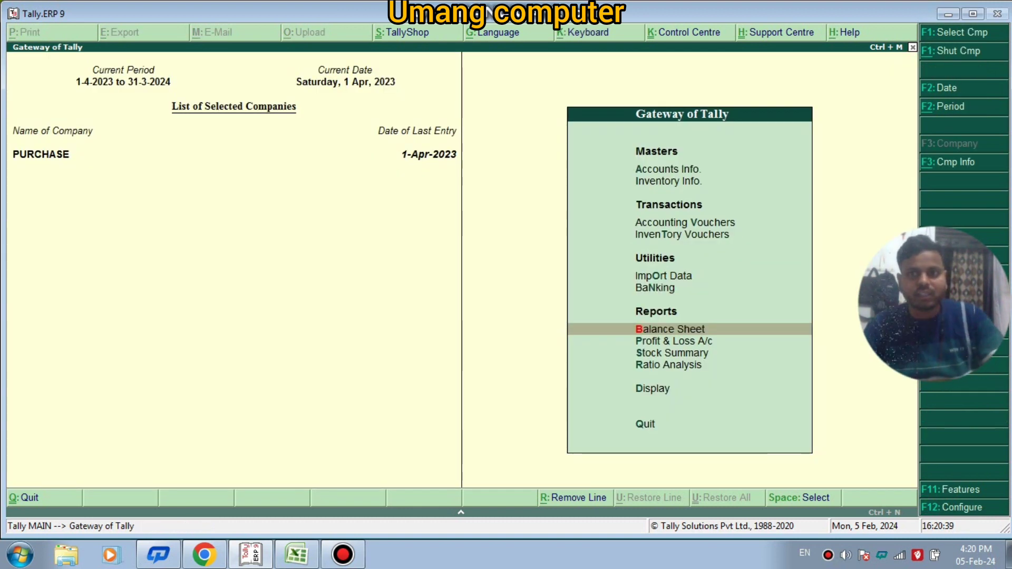
# - Examine the Trial Balance among the display reports
pyautogui.press('Down')
pyautogui.press('Down')
pyautogui.press('Down')
pyautogui.press('Up')
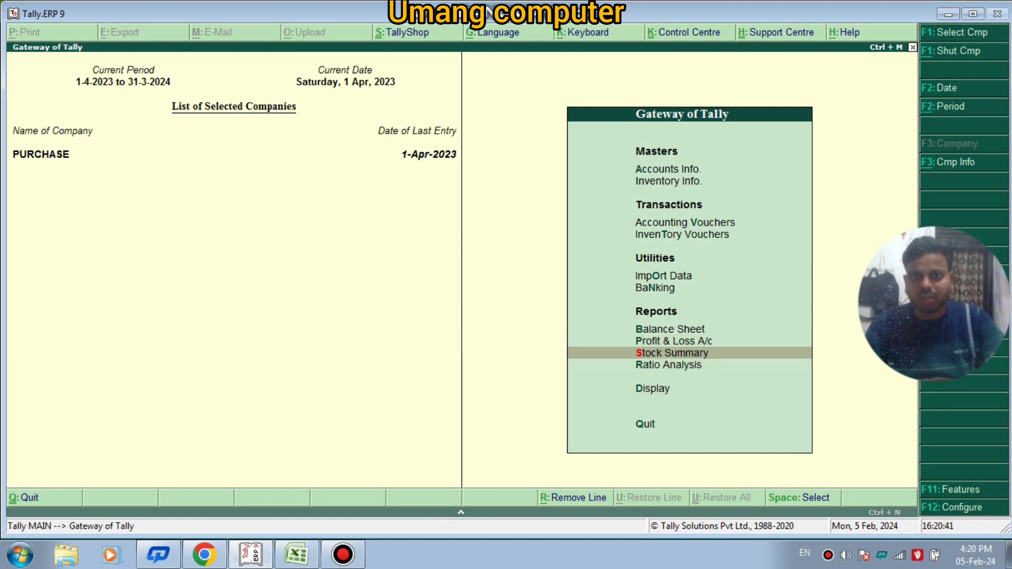
pyautogui.press('Down')
pyautogui.press('Down')
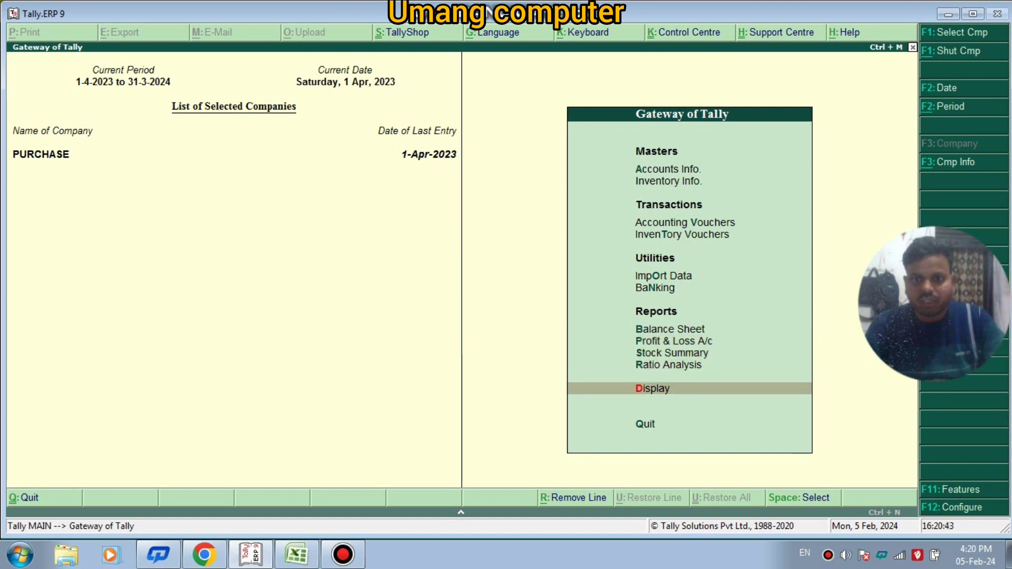
pyautogui.press('Return')
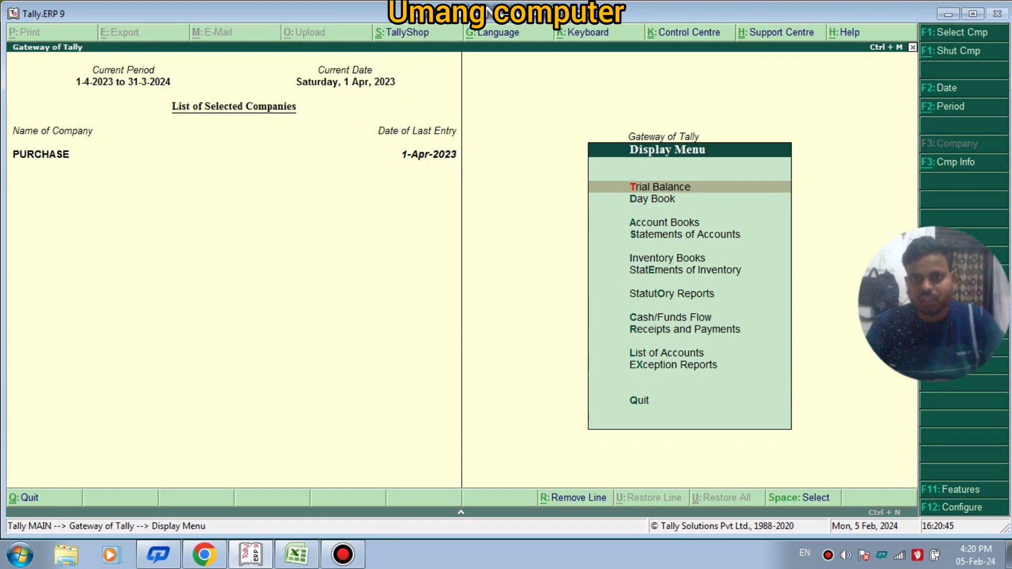
pyautogui.press('Down')
pyautogui.press('Up')
pyautogui.press('Return')
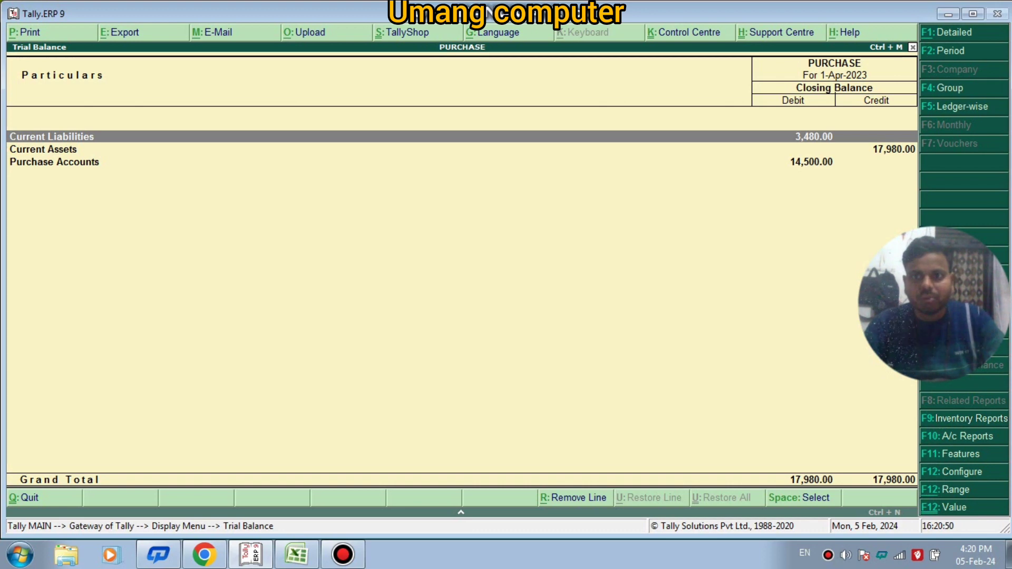
pyautogui.press('Escape')
# - Look through the Day Book entries and return to the Gateway of Tally
pyautogui.press('Down')
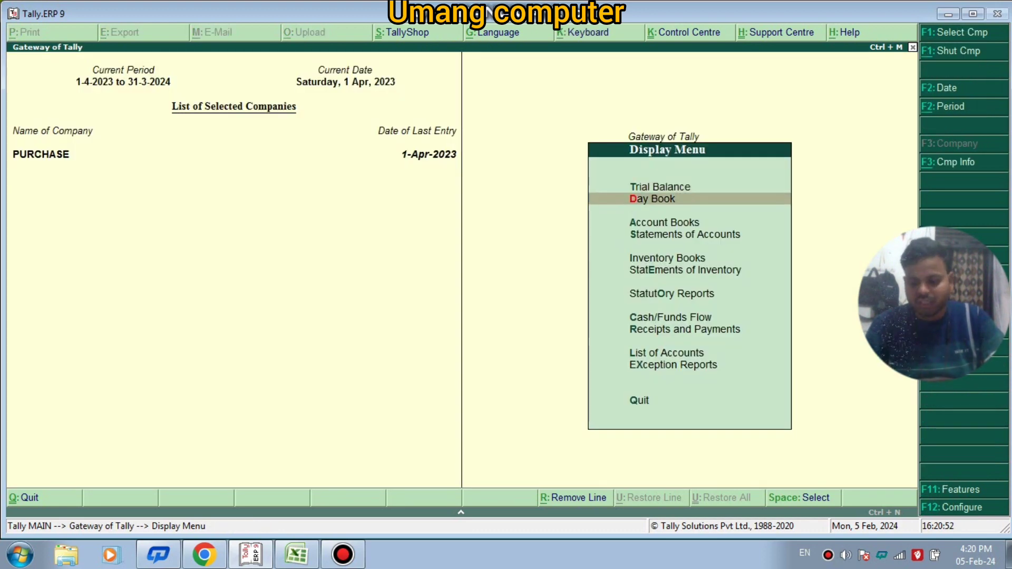
pyautogui.press('Return')
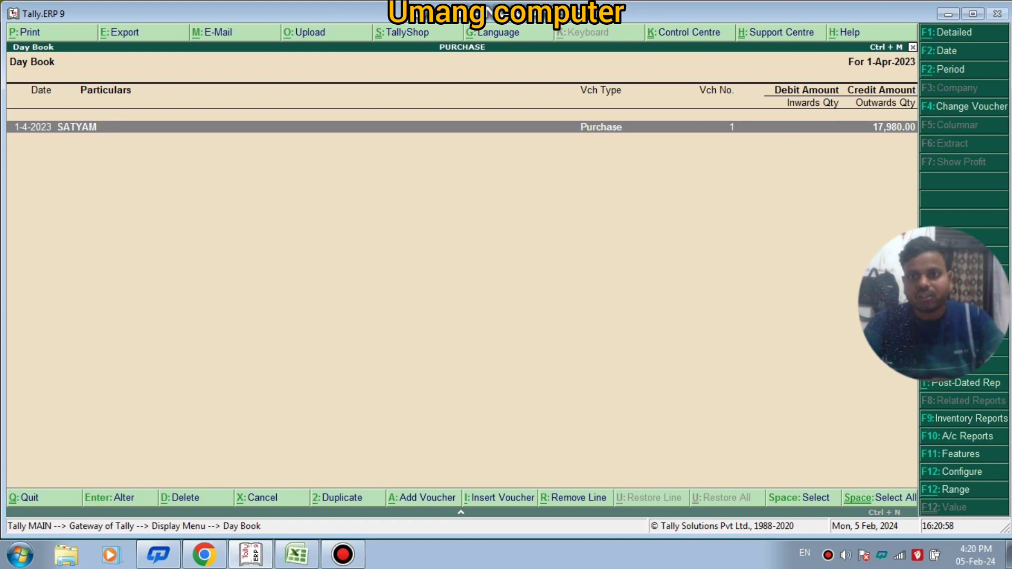
pyautogui.press('Escape')
pyautogui.press('Escape')
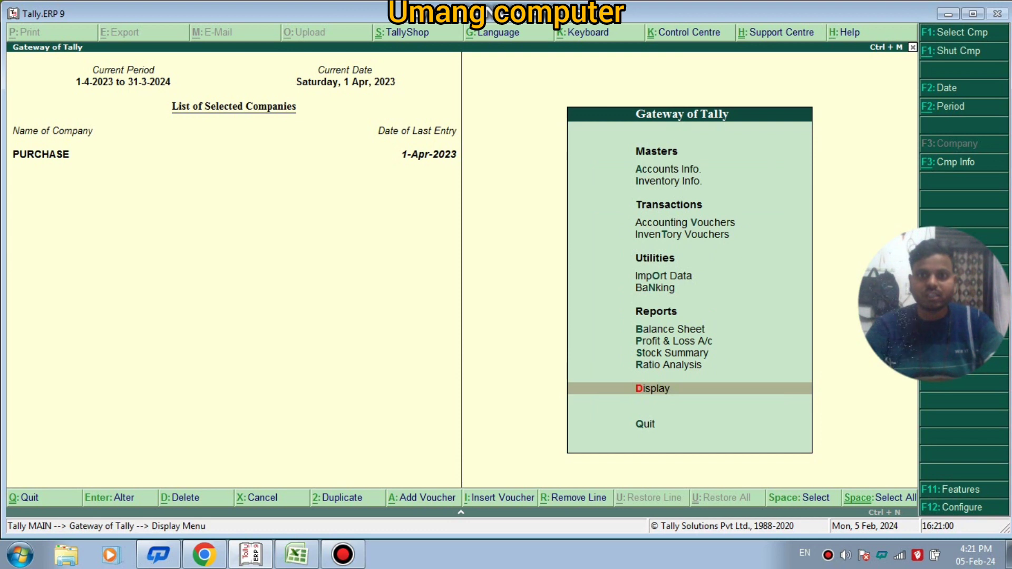
# - Open the accounting vouchers and start a new Payment voucher
pyautogui.press('Up')
pyautogui.press('Up')
pyautogui.press('Up')
pyautogui.press('Up')
pyautogui.press('Up')
pyautogui.press('Up')
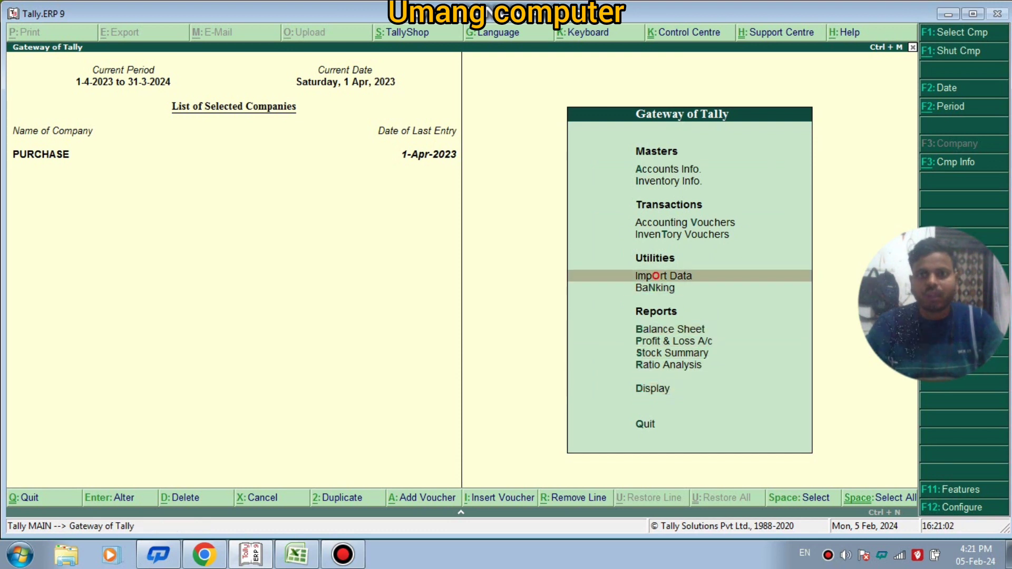
pyautogui.press('Up')
pyautogui.press('Up')
pyautogui.press('Return')
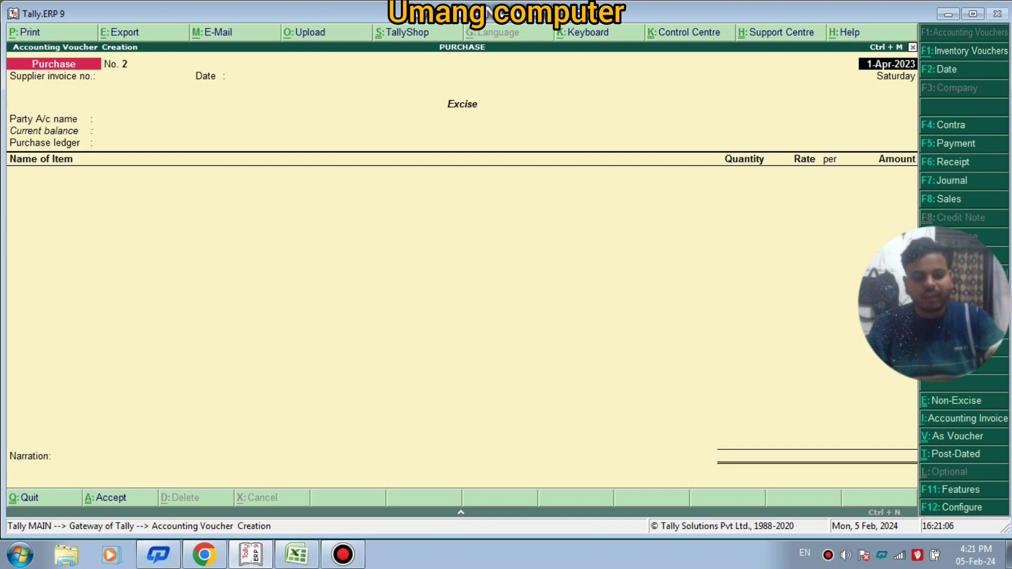
pyautogui.press('F5')
# - Debit the supplier's ledger with 17,980 on the payment voucher dated 1-Apr-2023
pyautogui.press('Return')
pyautogui.press('Return')
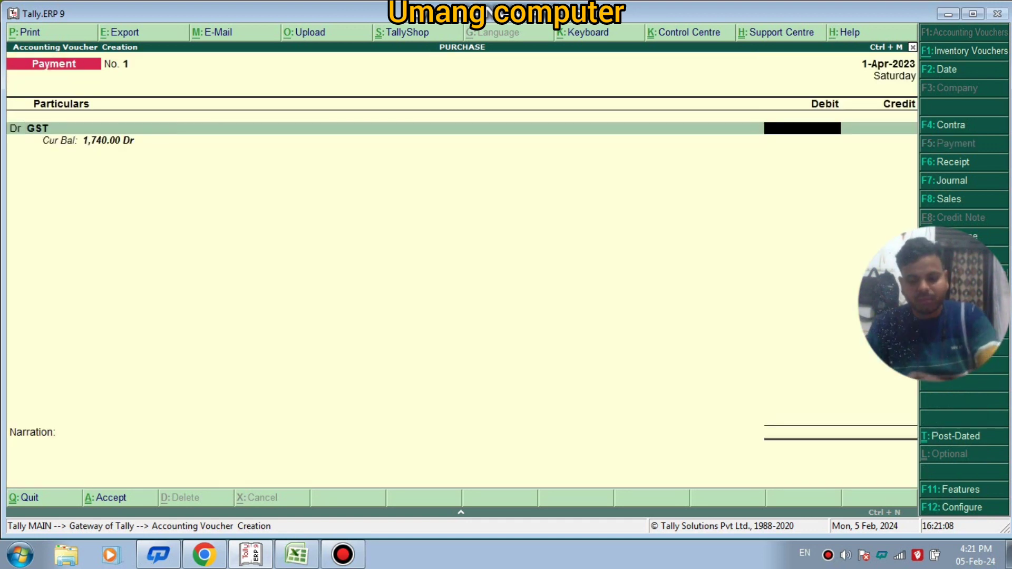
pyautogui.press('BackSpace')
pyautogui.press('Down')
pyautogui.press('Down')
pyautogui.press('Down')
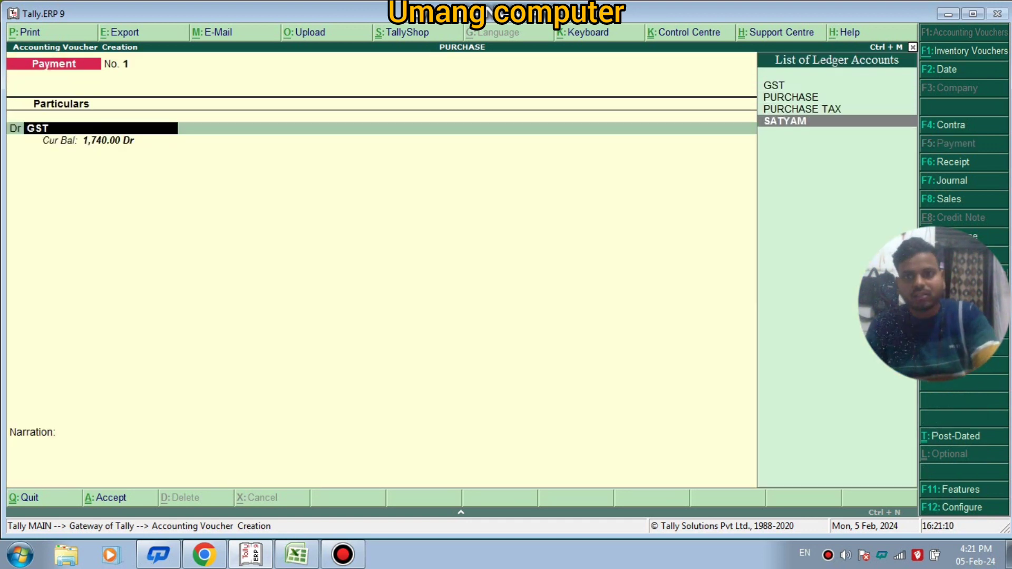
pyautogui.press('Return')
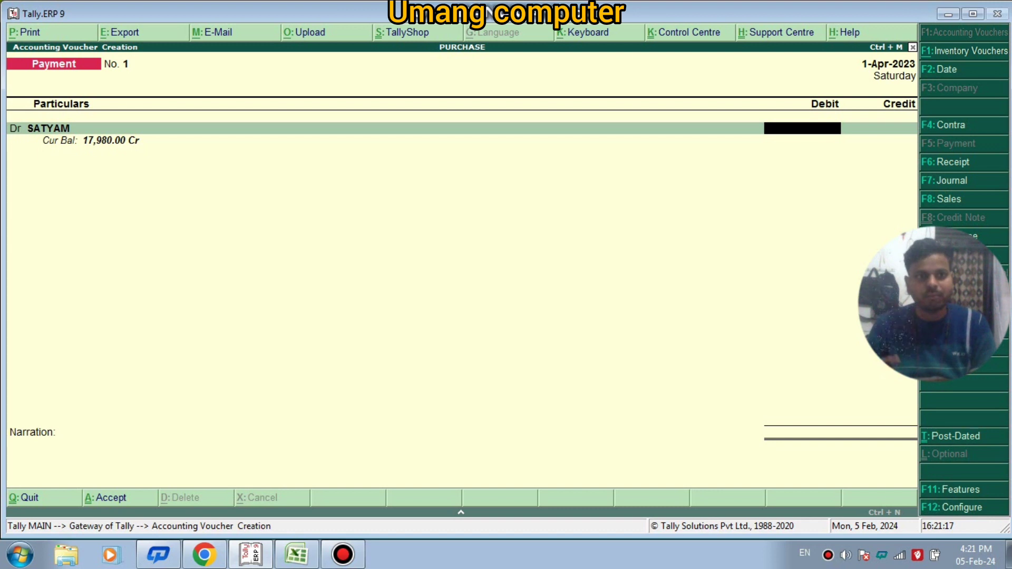
pyautogui.write('17')
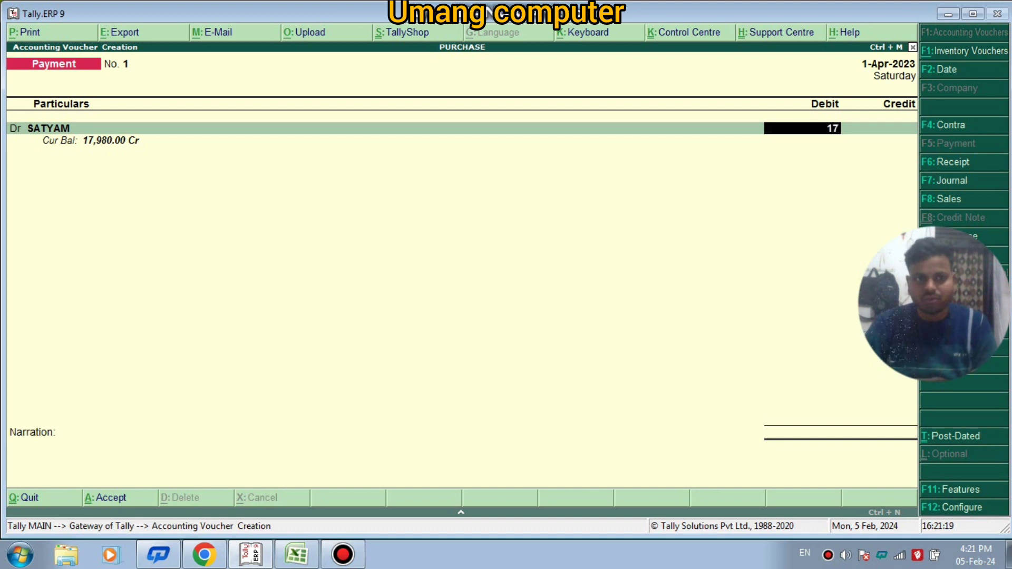
pyautogui.write(',980')
pyautogui.press('Return')
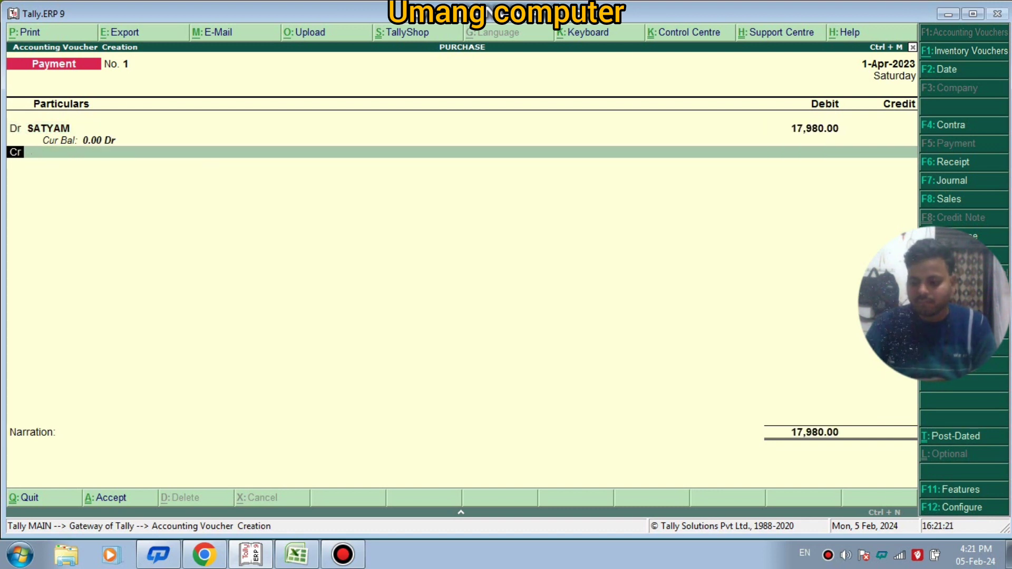
# - Create a ledger named SBI under Bank Accounts from the voucher's credit line
pyautogui.press('Return')
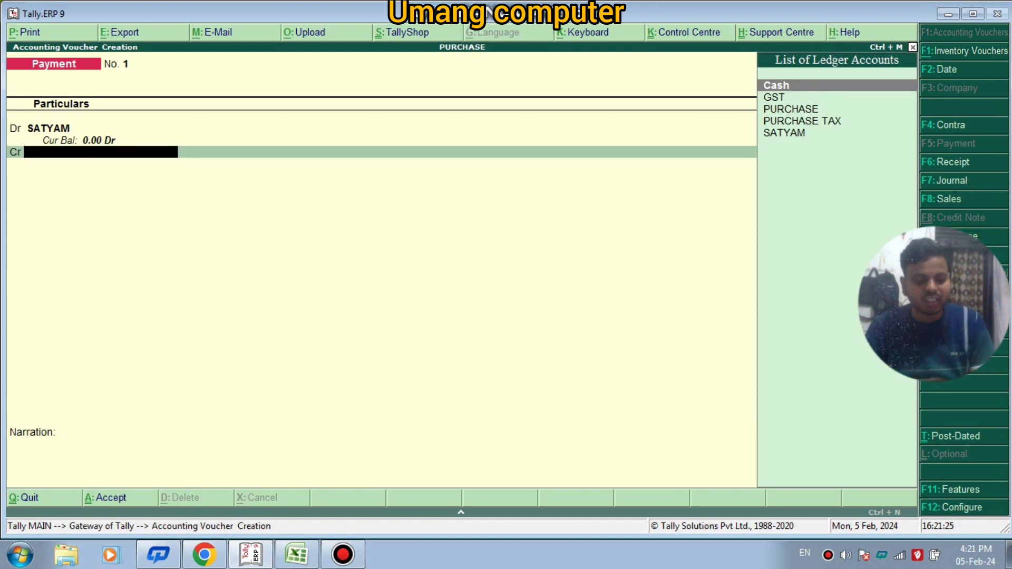
pyautogui.hotkey('alt', 'c')
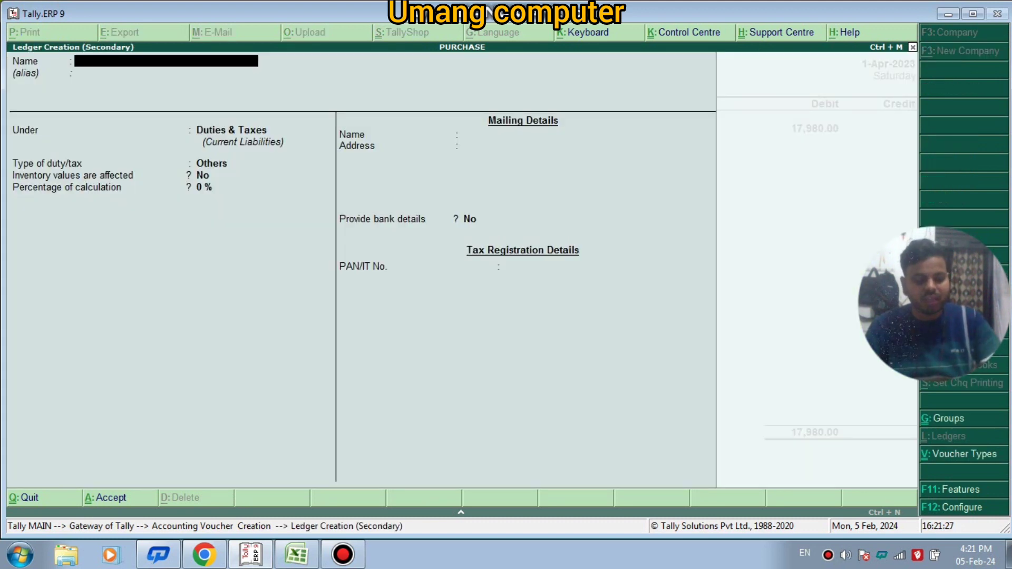
pyautogui.write('SBI')
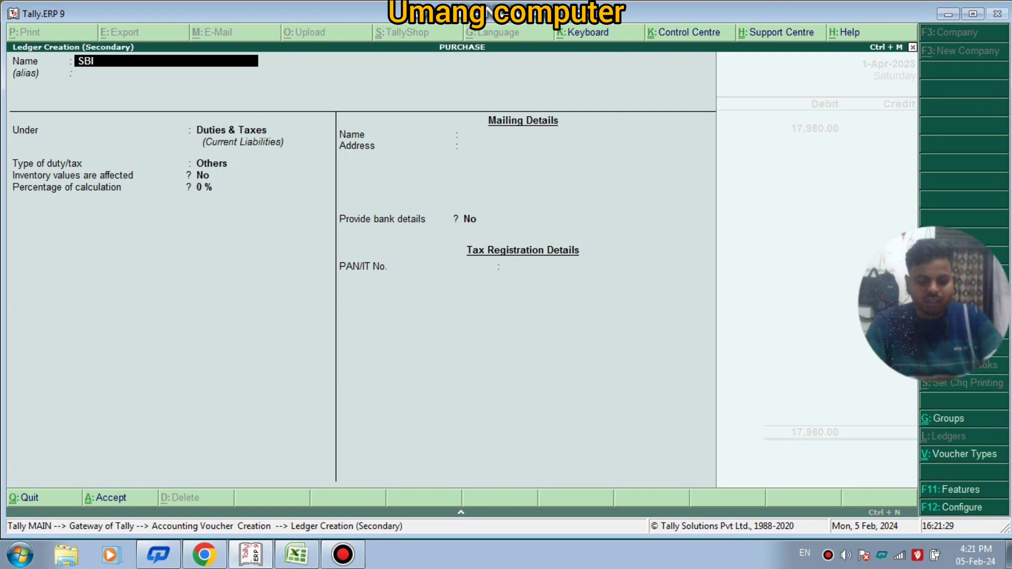
pyautogui.press('Return')
pyautogui.press('Return')
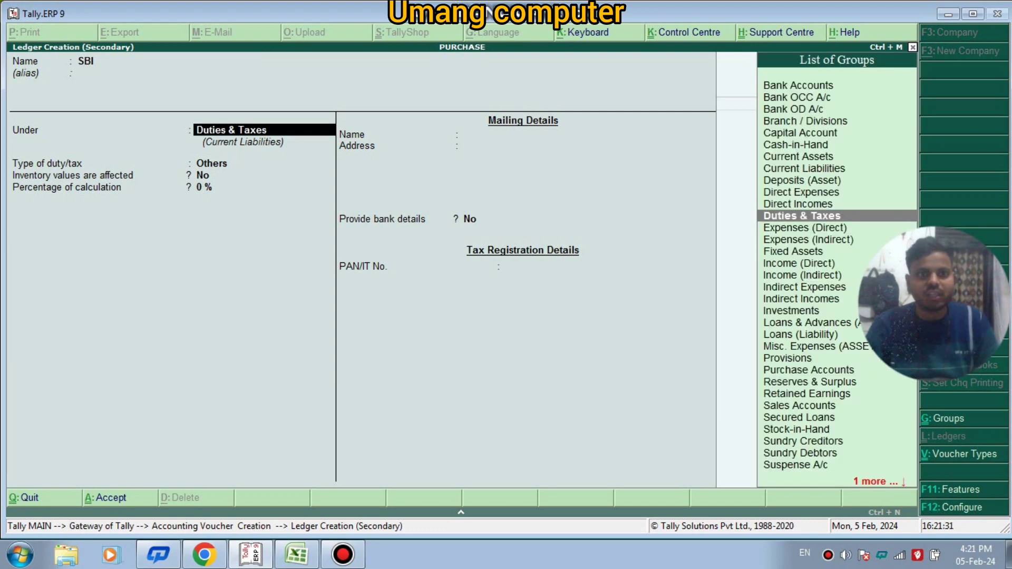
pyautogui.write('B')
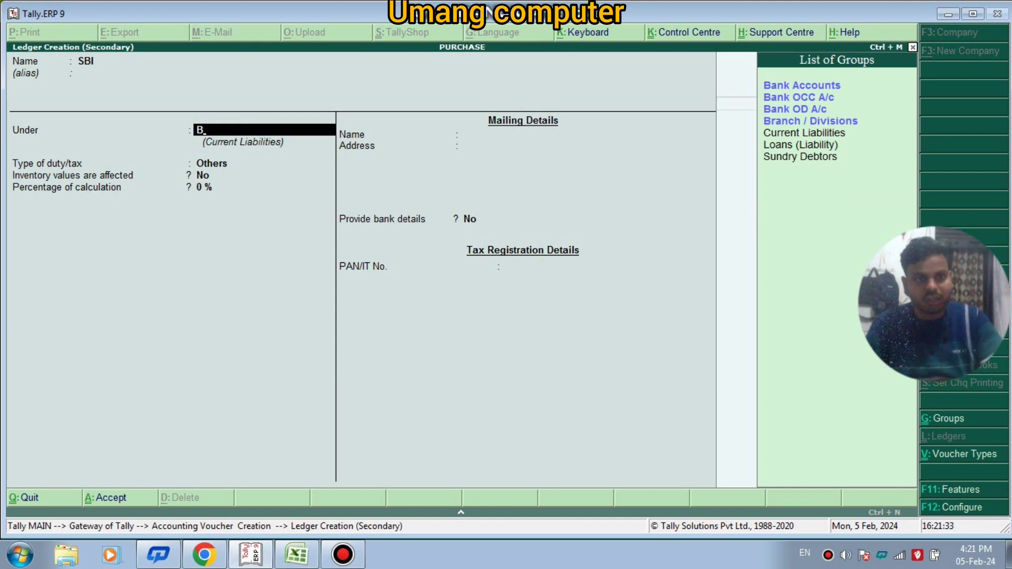
pyautogui.press('Down')
pyautogui.press('Up')
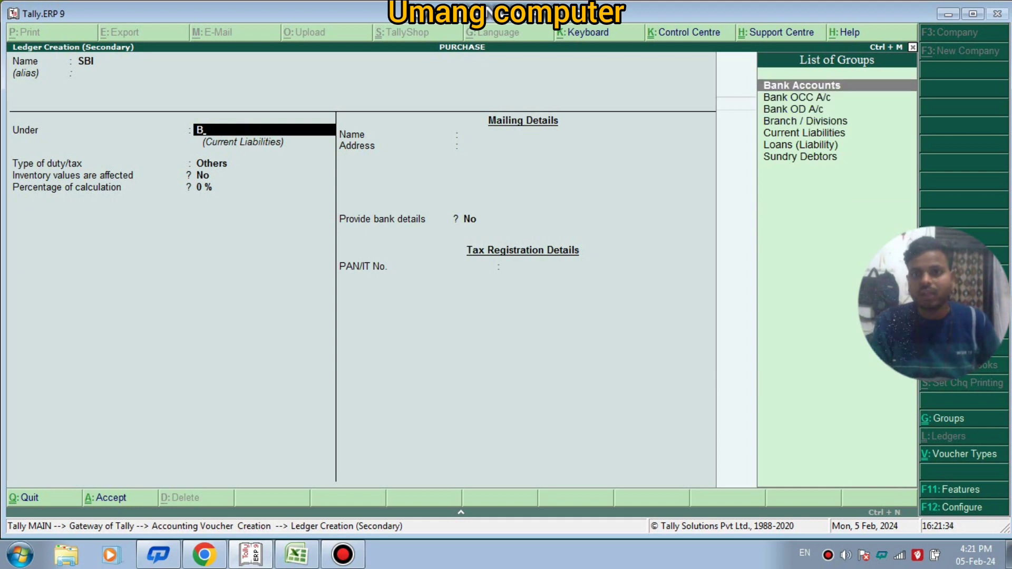
pyautogui.press('Return')
# - Keep the SBI ledger's default bank, mailing and service tax details and save it as the credit account
pyautogui.press('Return')
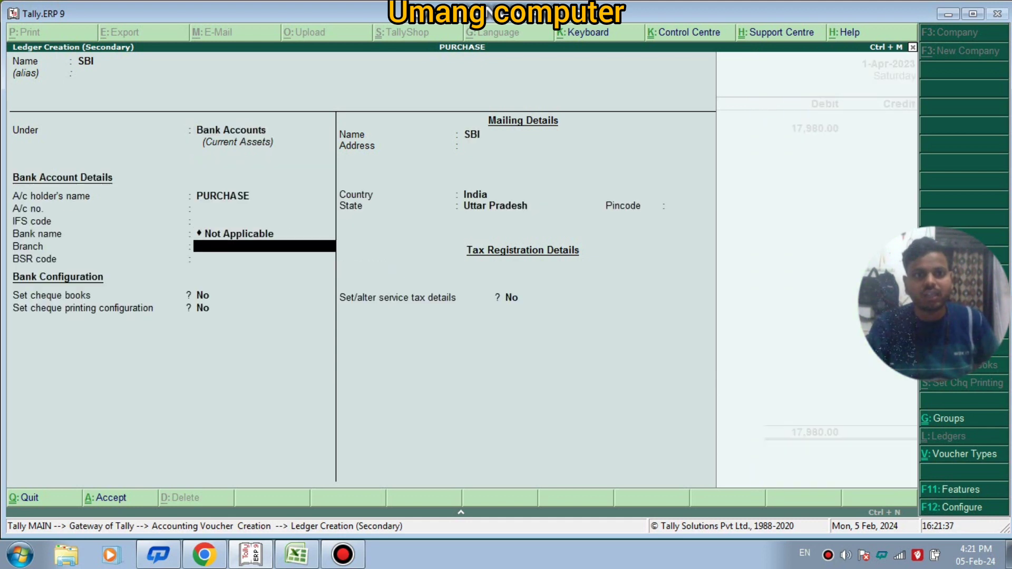
pyautogui.press('Return')
pyautogui.press('Return')
pyautogui.press('Return')
pyautogui.press('Return')
pyautogui.press('Return')
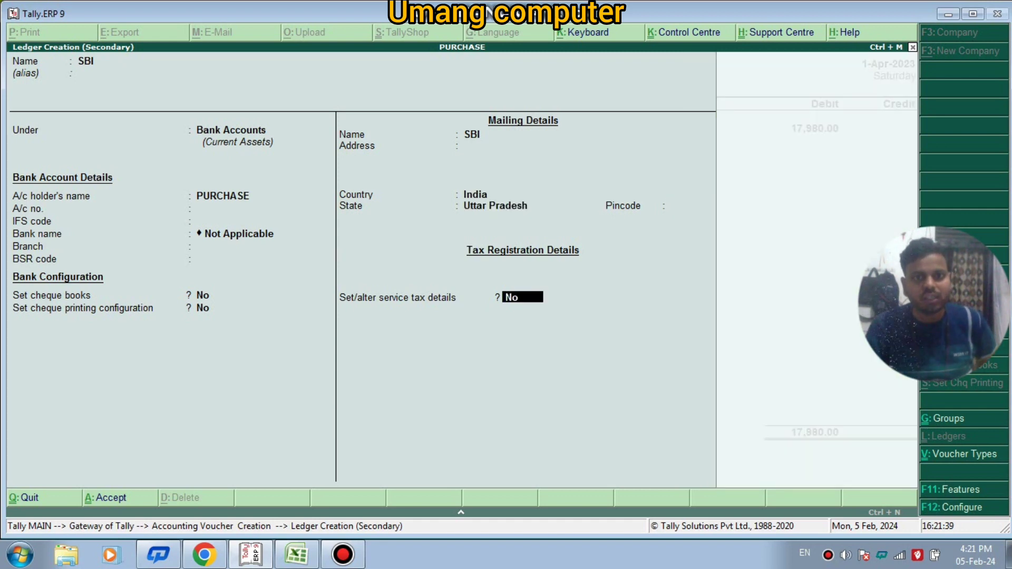
pyautogui.press('Return')
pyautogui.press('Return')
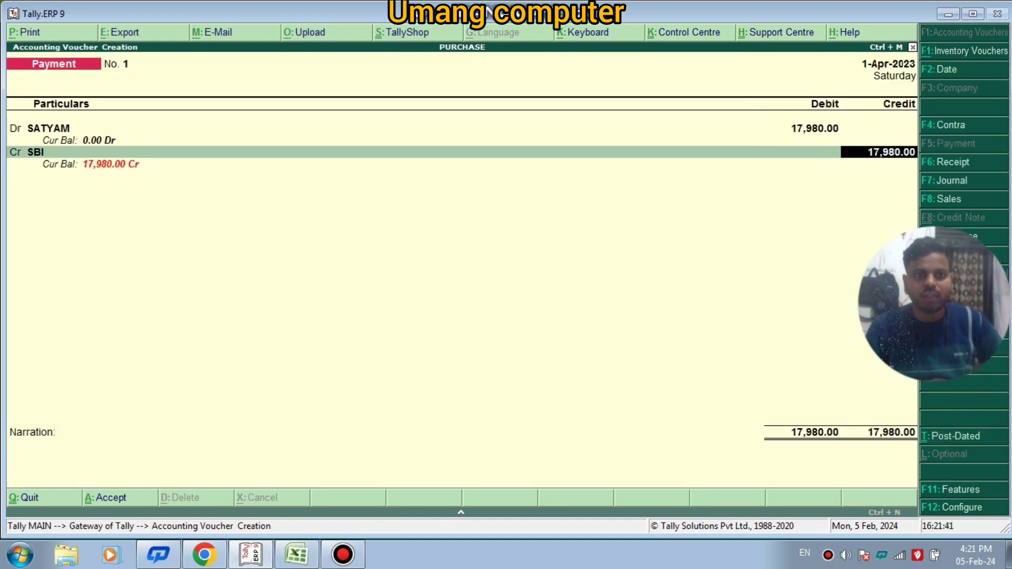
# - Credit SBI with 17,980, allocate it as a Cheque without an instrument number, leave the narration blank and save the payment voucher
pyautogui.press('Return')
pyautogui.press('Return')
pyautogui.press('Return')
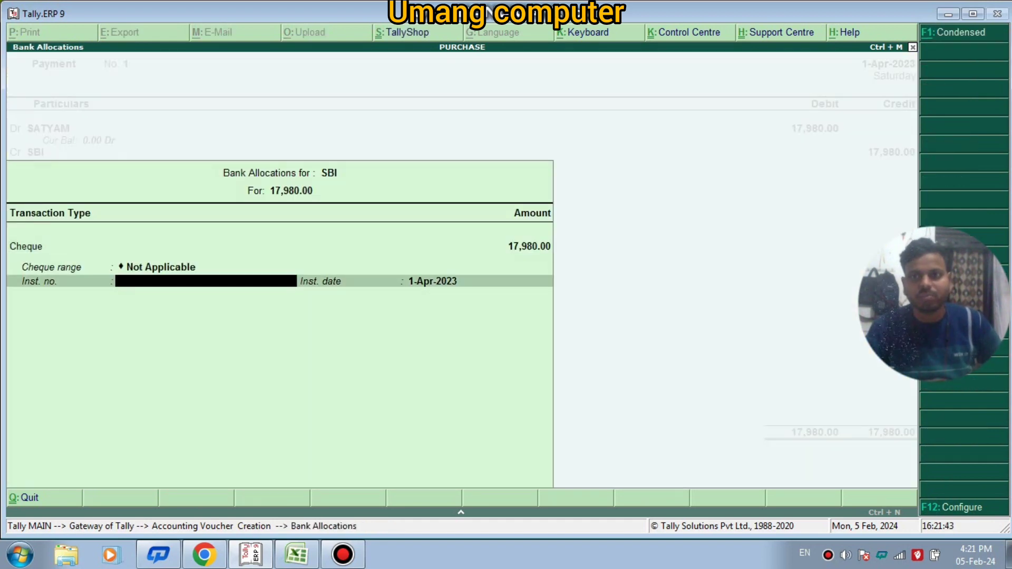
pyautogui.press('Return')
pyautogui.press('Return')
pyautogui.press('Return')
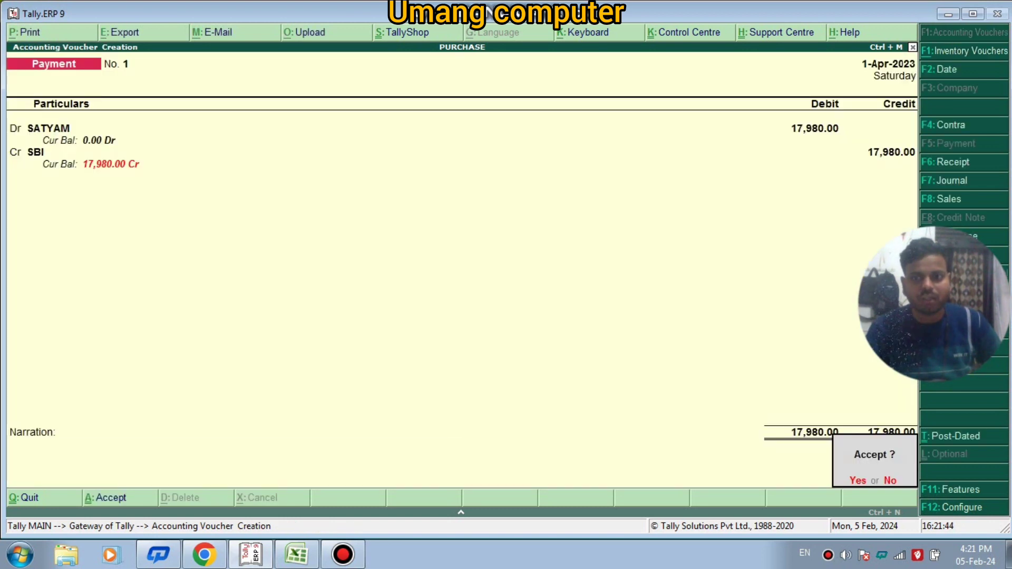
pyautogui.press('Return')
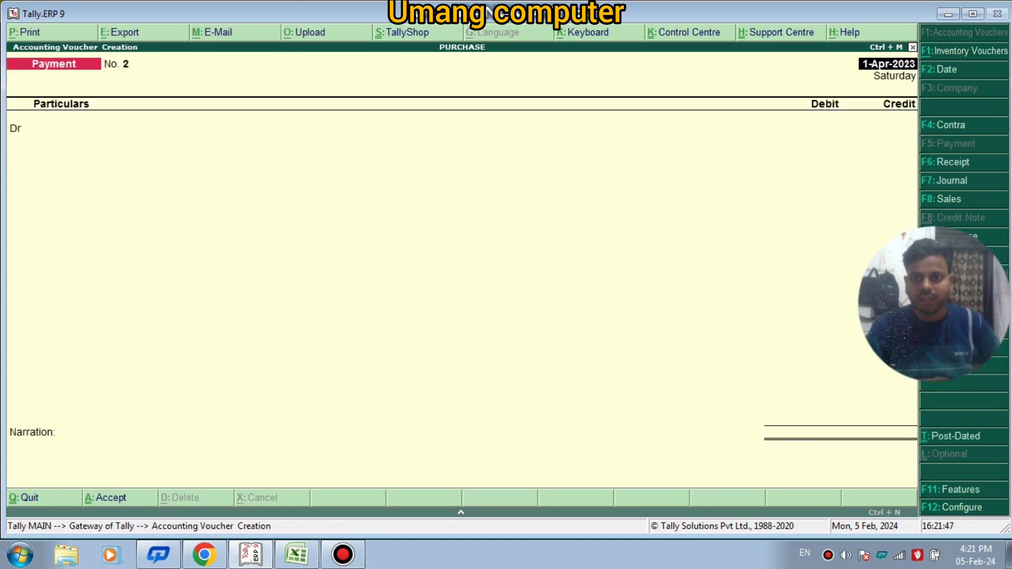
# - Leave payment voucher entry and return to the Gateway of Tally without quitting the program
pyautogui.press('Escape')
pyautogui.press('Return')
pyautogui.press('Escape')
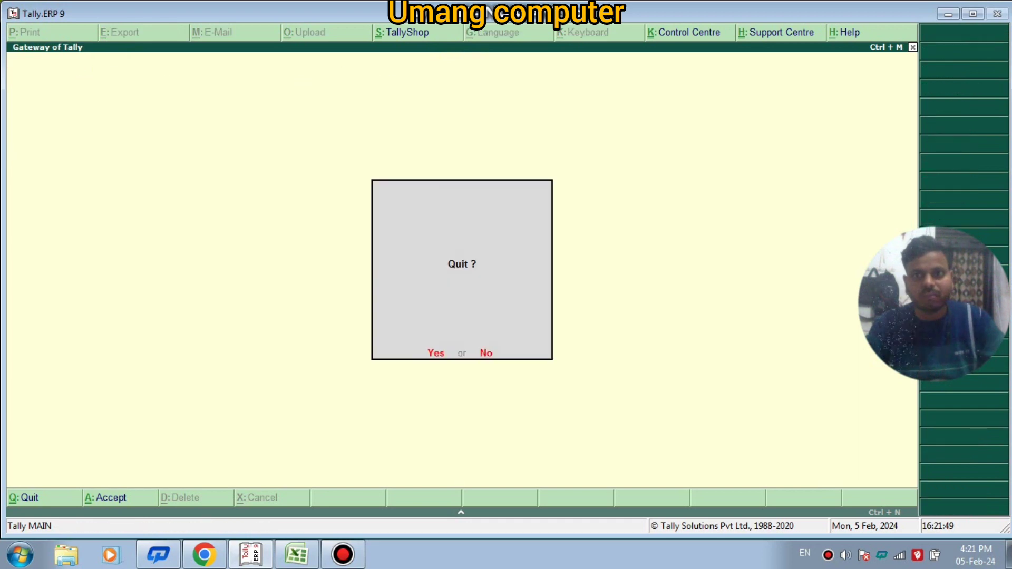
pyautogui.press('Escape')
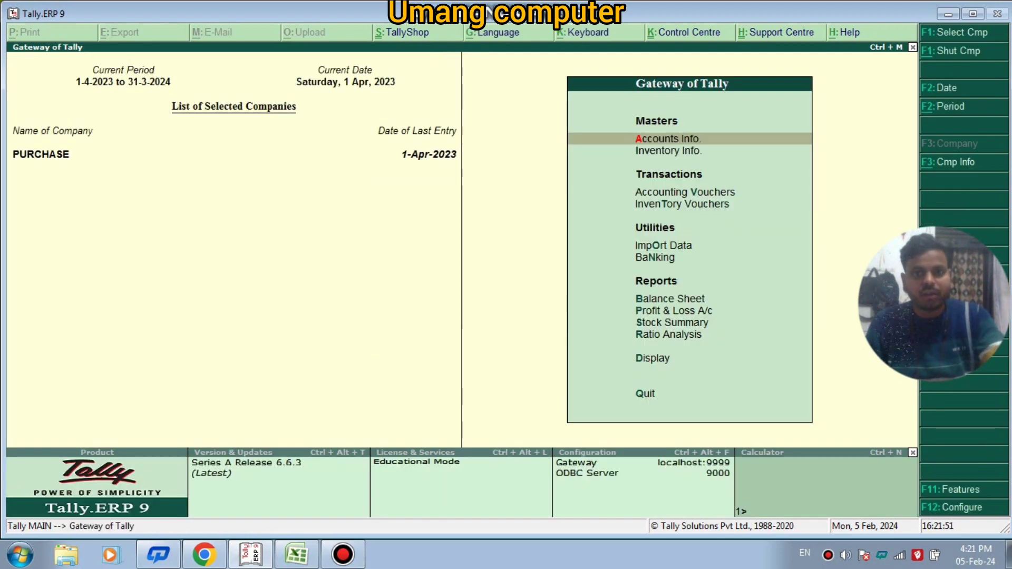
# - View the PURCHASE company's Balance Sheet report and return to the Gateway of Tally
pyautogui.press('Down')
pyautogui.press('Down')
pyautogui.press('Down')
pyautogui.press('Down')
pyautogui.press('Down')
pyautogui.press('Down')
pyautogui.press('Down')
pyautogui.press('Down')
pyautogui.press('Up')
pyautogui.press('Up')
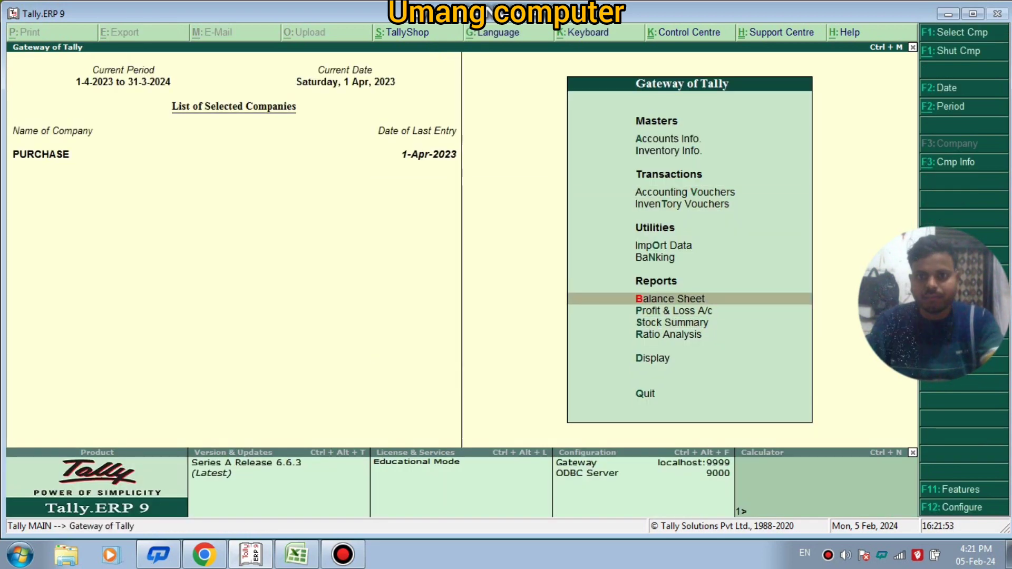
pyautogui.press('Return')
pyautogui.press('Escape')
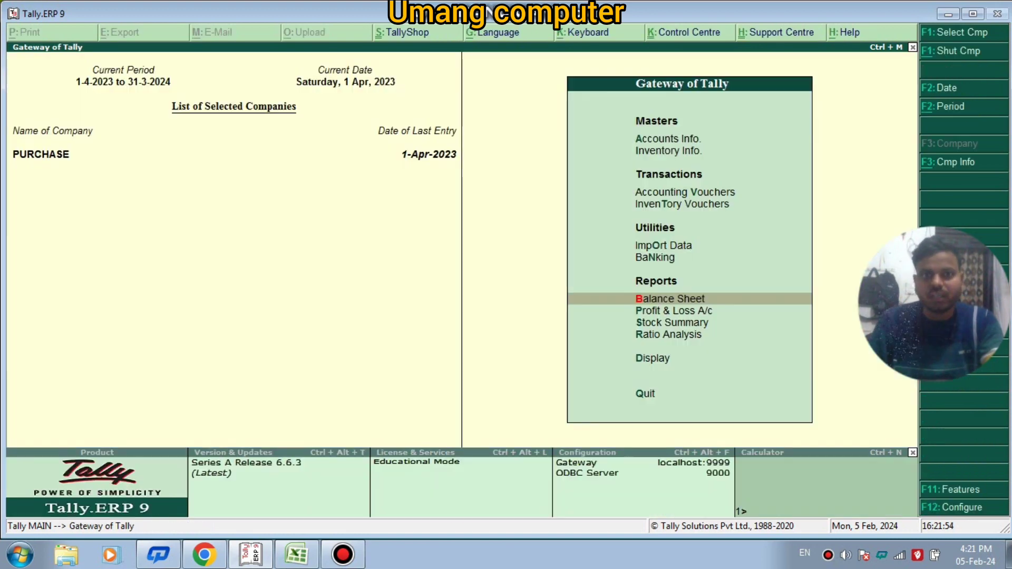
# - View the company's Trial Balance among the display reports and close it
pyautogui.press('Down')
pyautogui.press('Down')
pyautogui.press('Down')
pyautogui.press('Down')
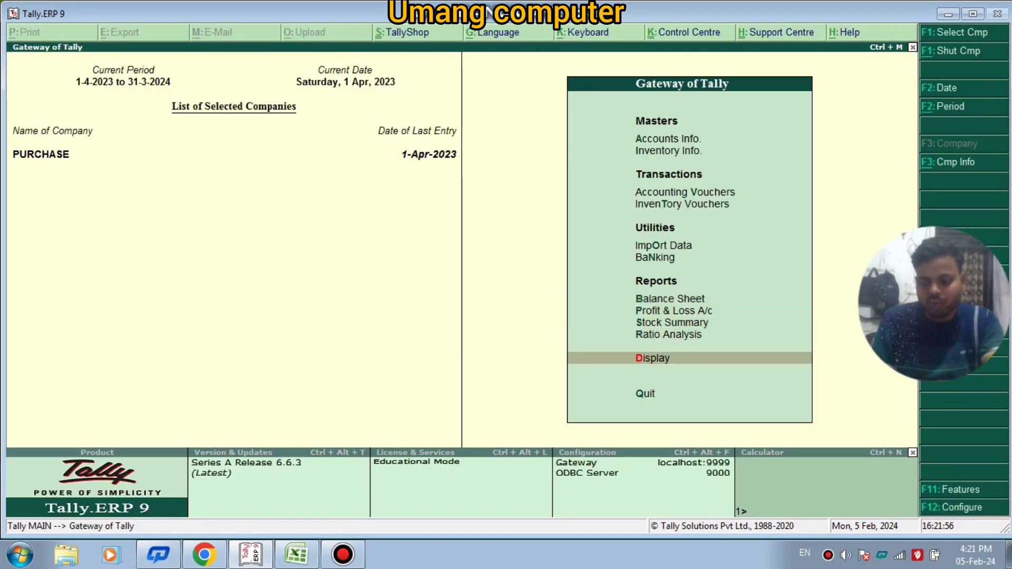
pyautogui.press('Return')
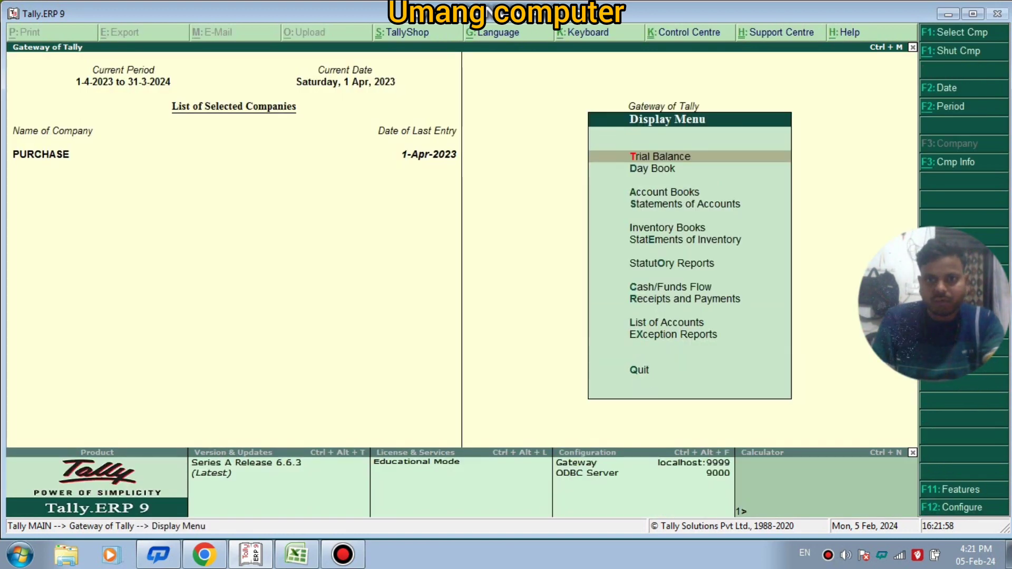
pyautogui.press('Return')
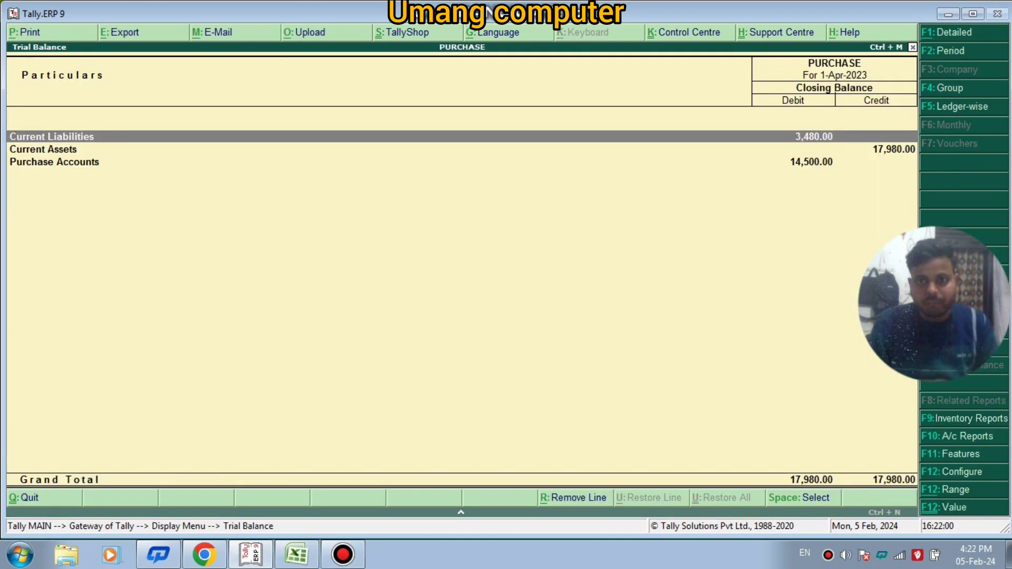
pyautogui.press('Escape')
# - Open Purchase voucher No. 1 from the Day Book and bring up its voucher printing settings
pyautogui.press('Down')
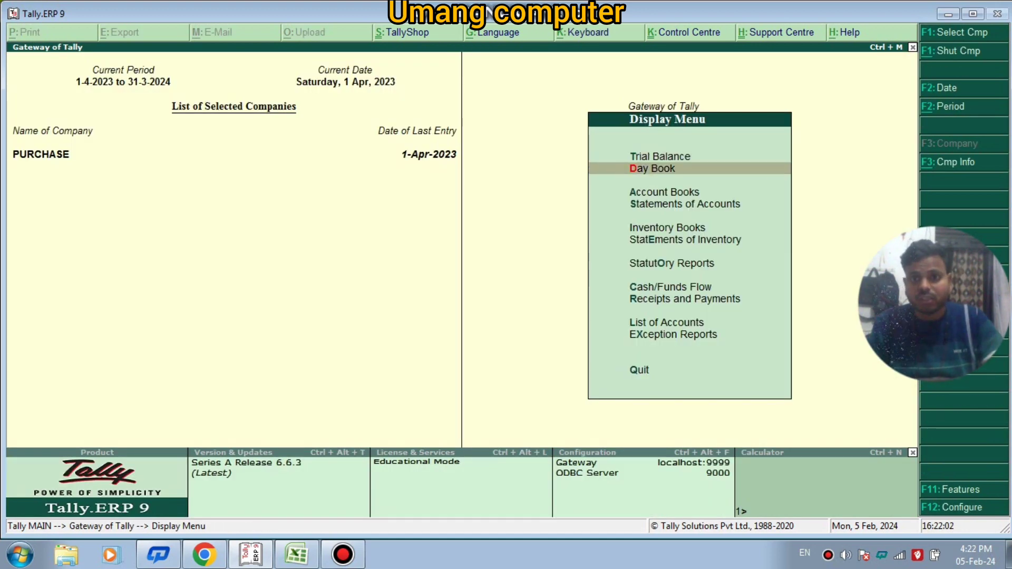
pyautogui.press('Return')
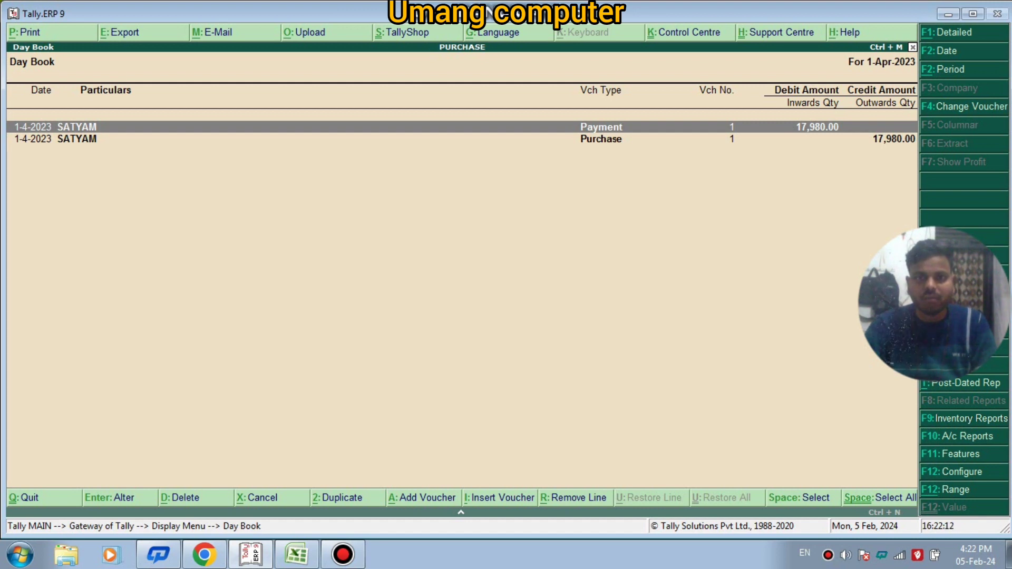
pyautogui.press('Down')
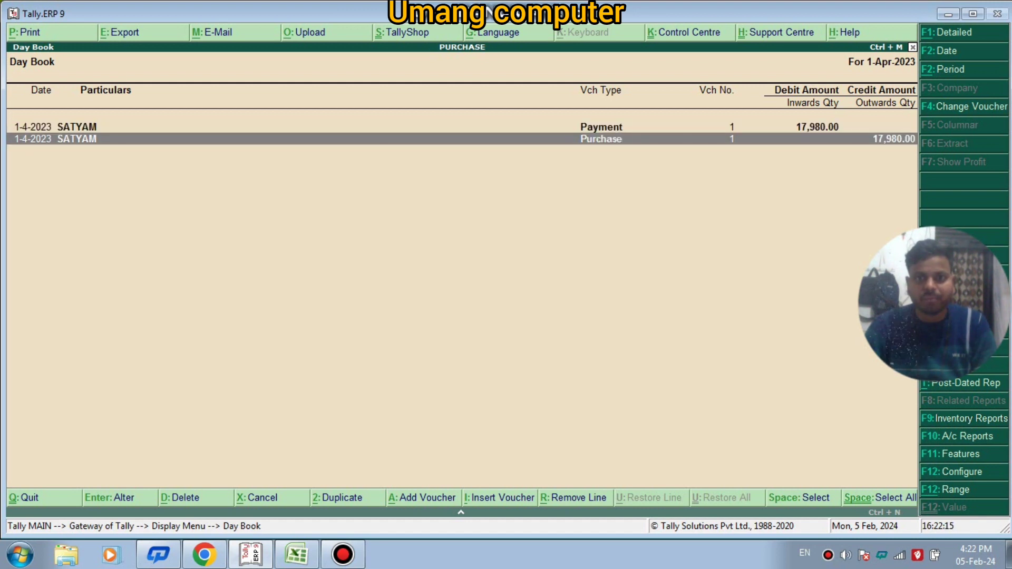
pyautogui.press('Return')
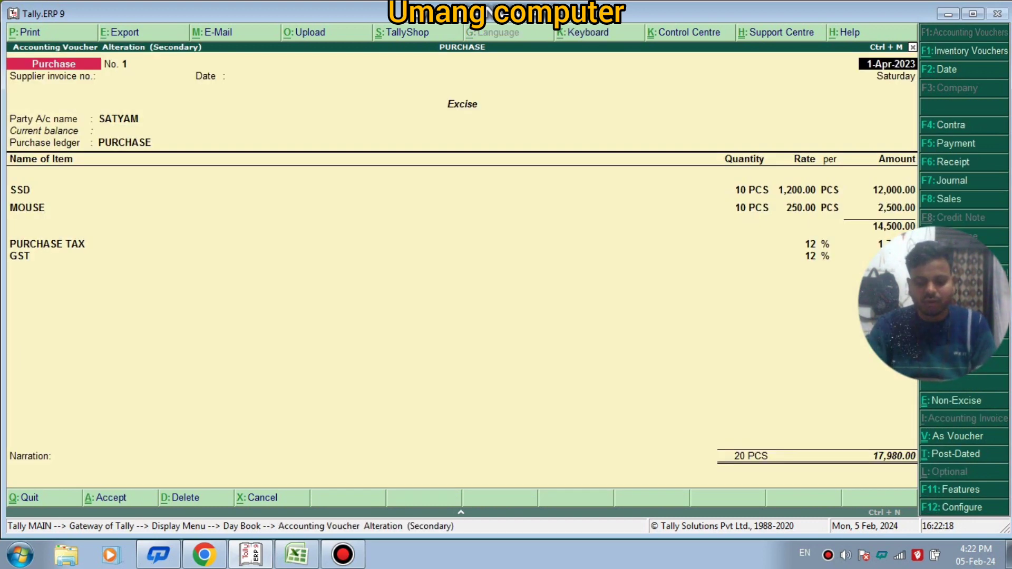
pyautogui.hotkey('alt', 'p')
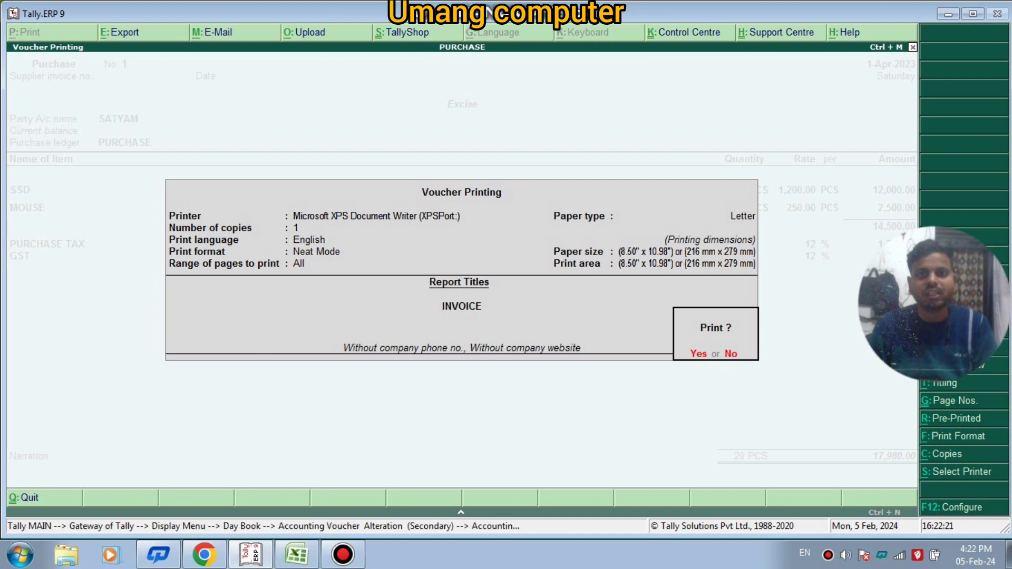